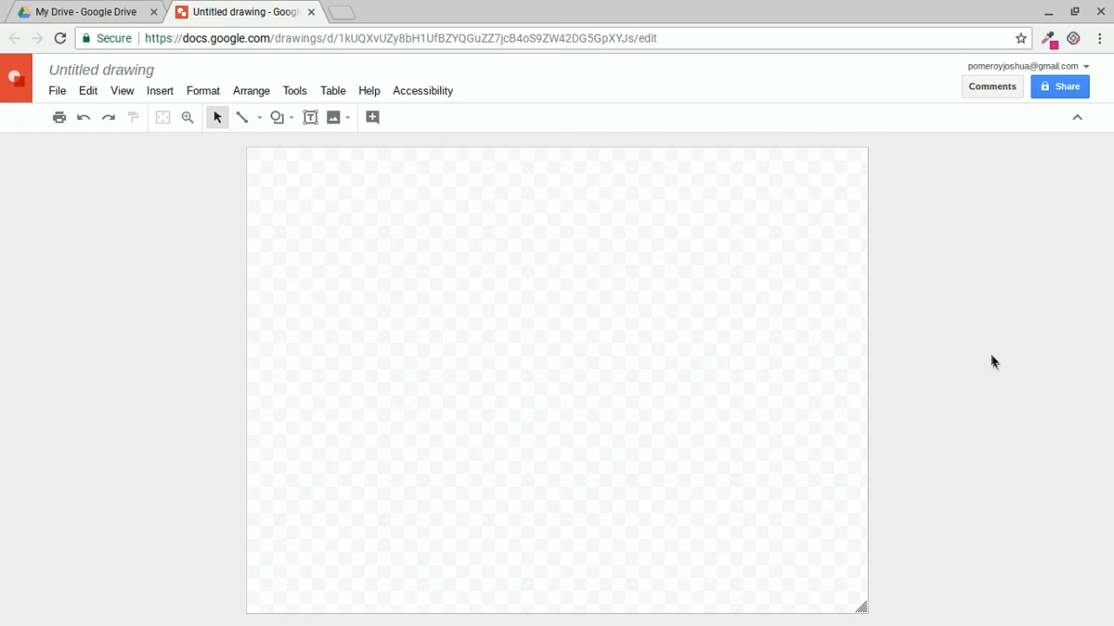
Set the drawing's page size to a custom 10 x 10 inches.
{"action": "left_click", "coordinate": [56, 90]}
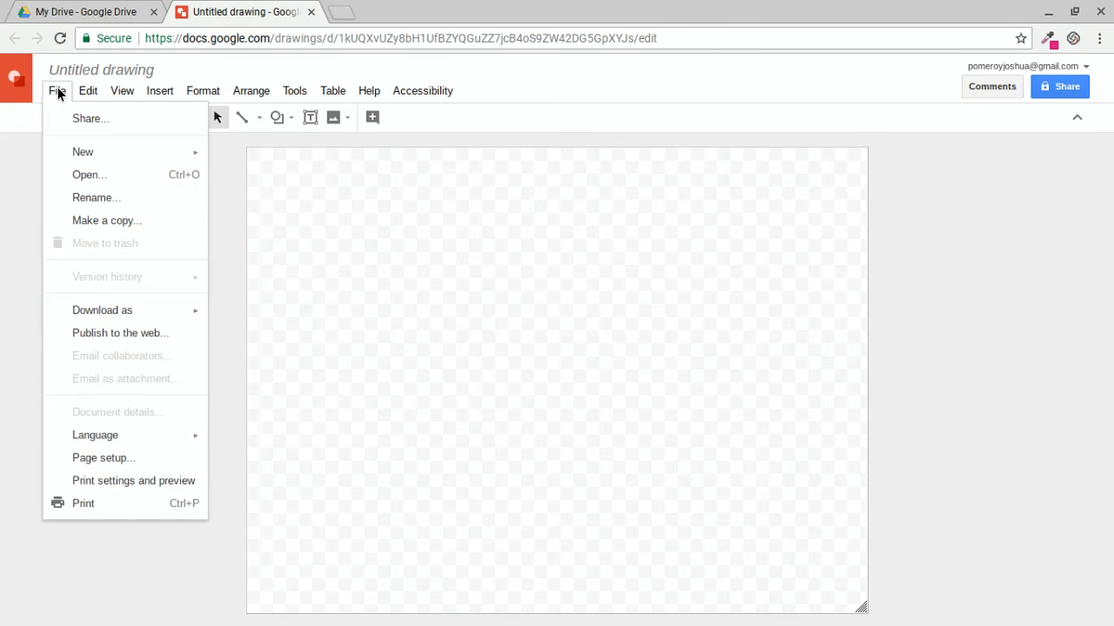
{"action": "left_click", "coordinate": [113, 460]}
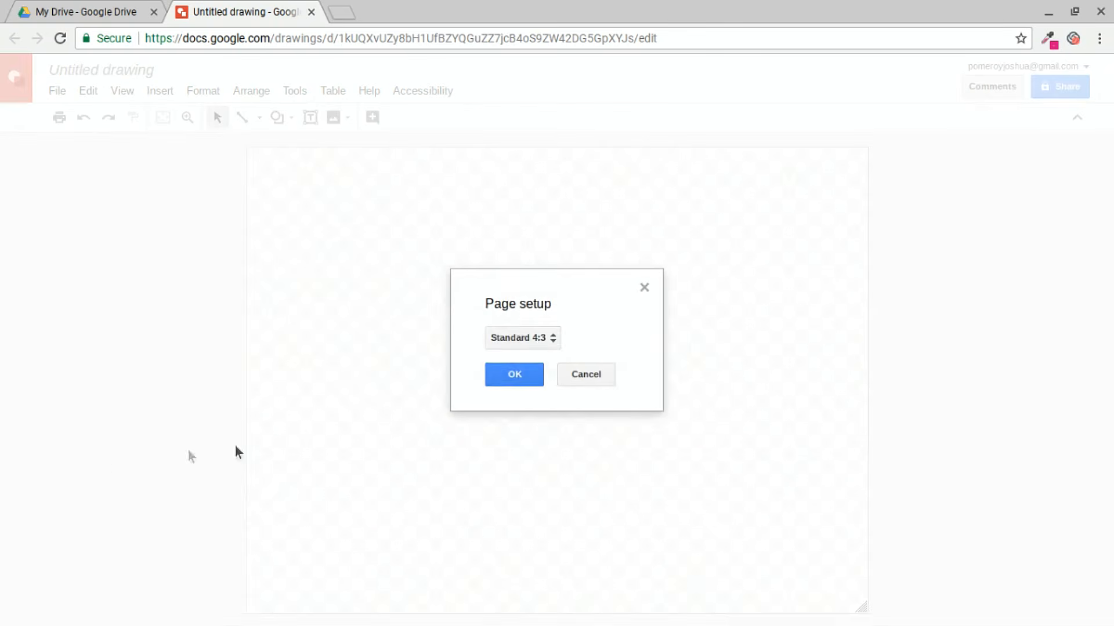
{"action": "left_click", "coordinate": [537, 340]}
{"action": "left_click", "coordinate": [566, 409]}
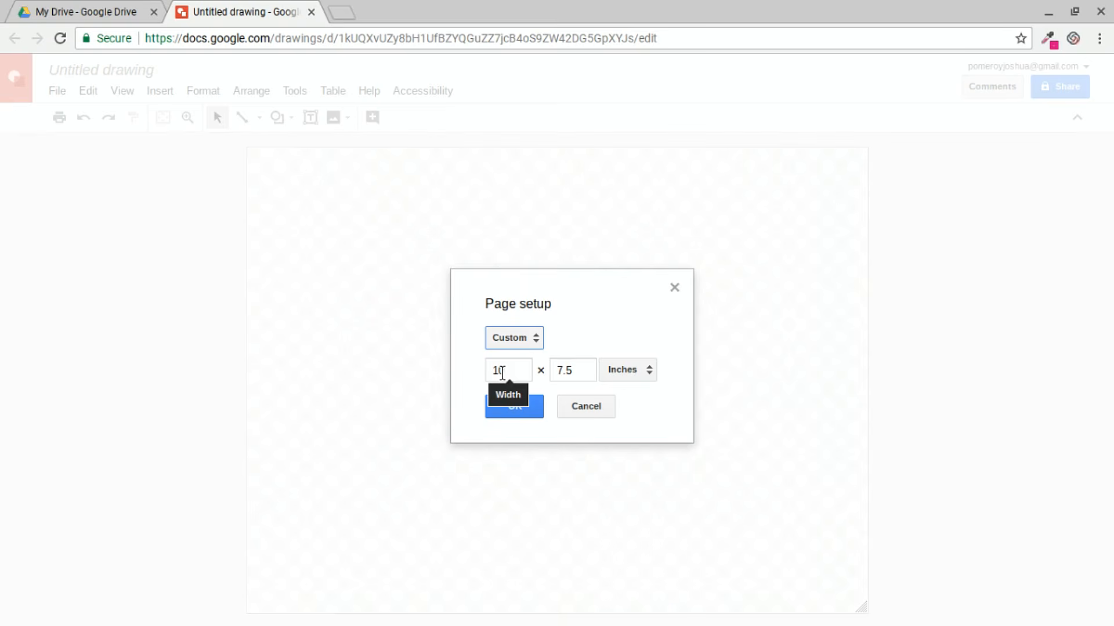
{"action": "double_click", "coordinate": [580, 370]}
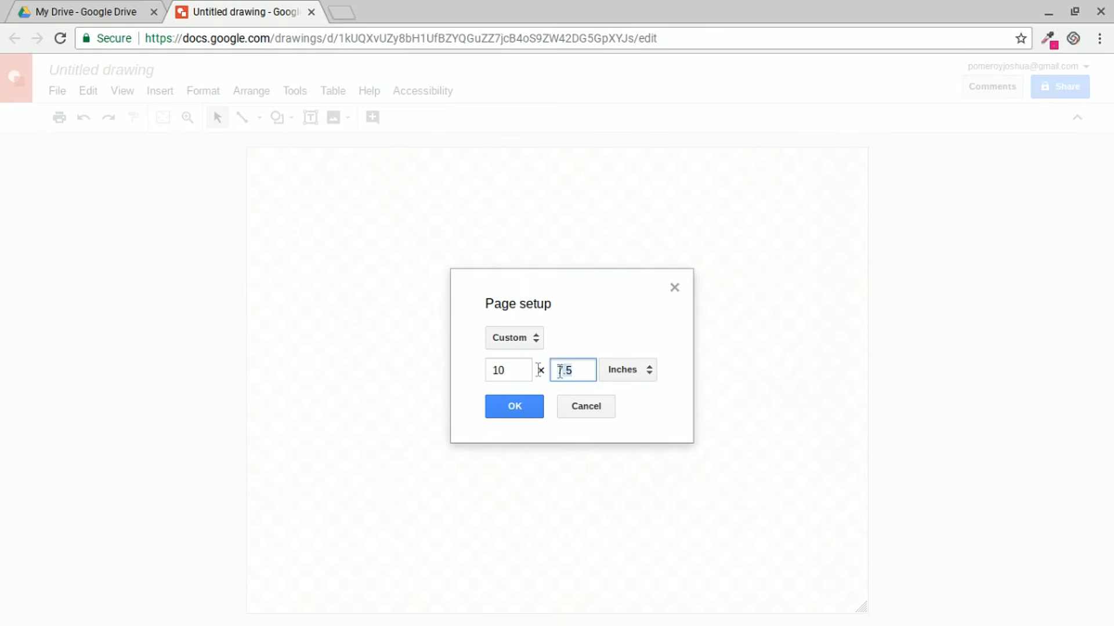
{"action": "type", "text": "10"}
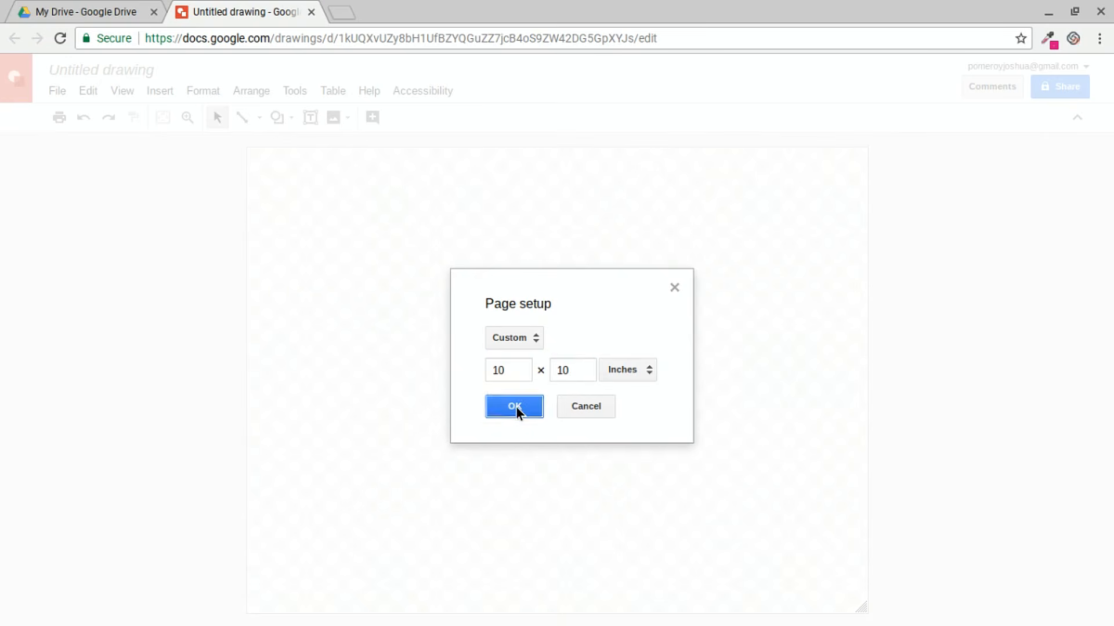
{"action": "left_click", "coordinate": [516, 409]}
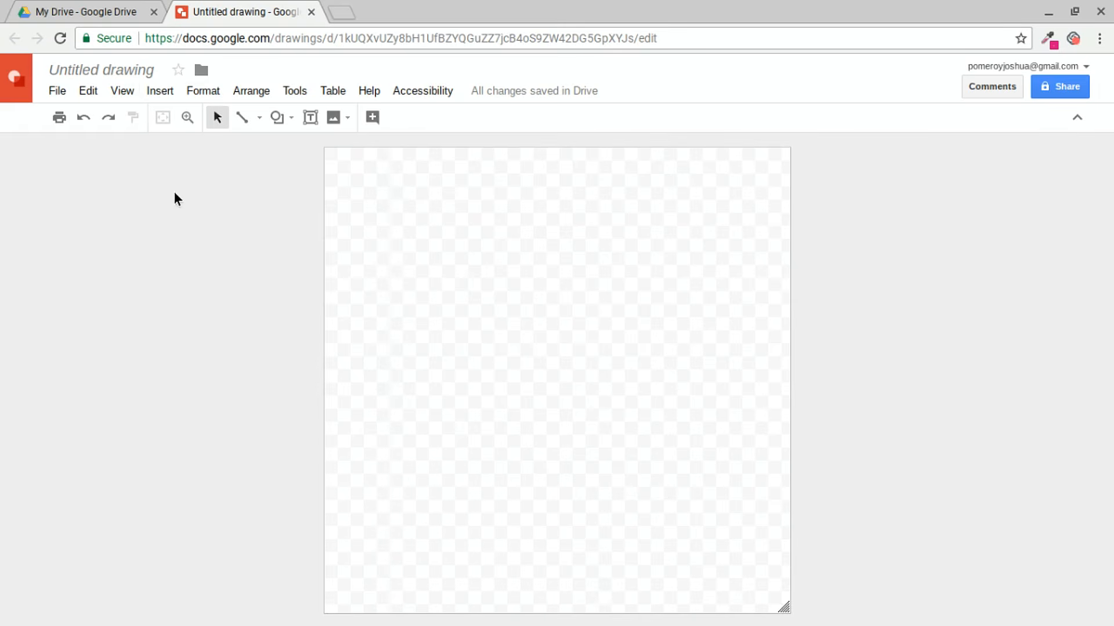
Insert word art reading GOOD and move it up to the upper middle of the canvas.
{"action": "left_click", "coordinate": [161, 90]}
{"action": "left_click", "coordinate": [210, 210]}
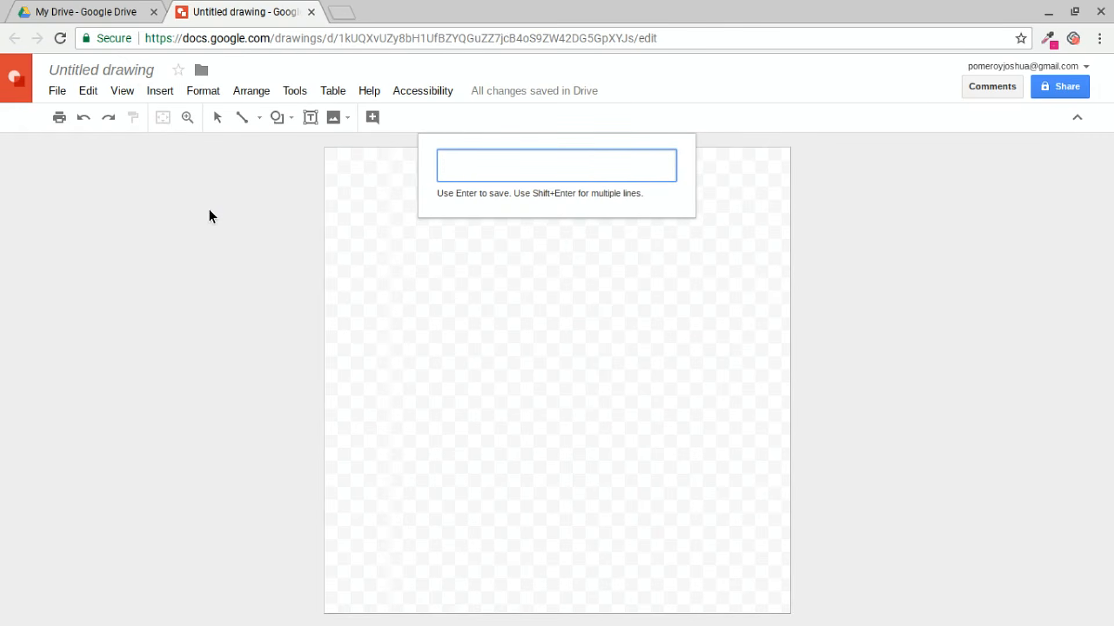
{"action": "type", "text": "GOOD"}
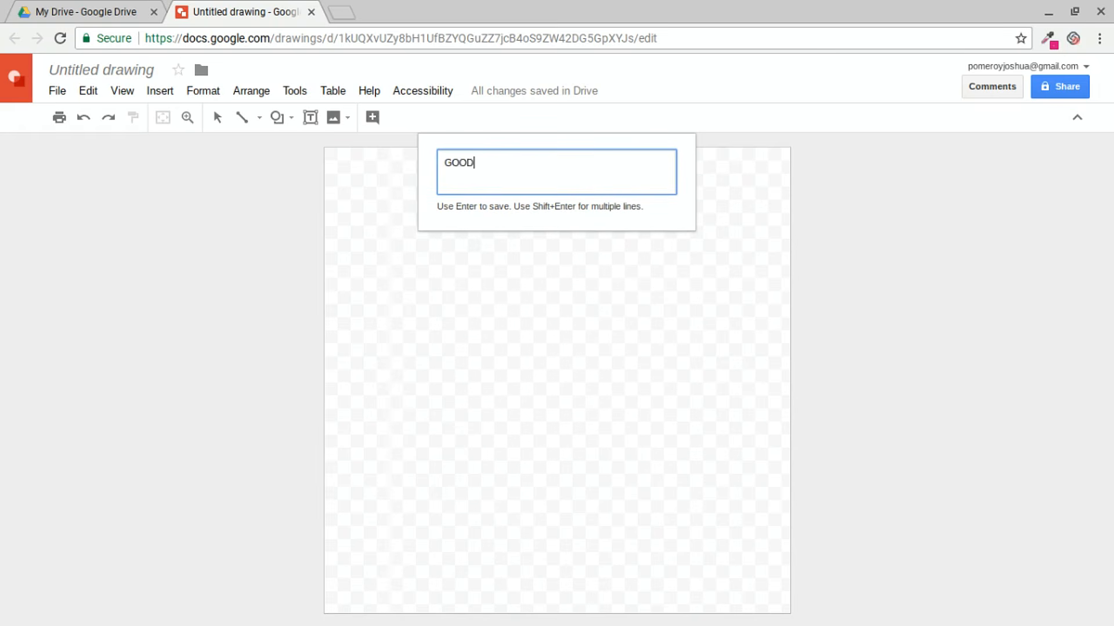
{"action": "key", "text": "Return"}
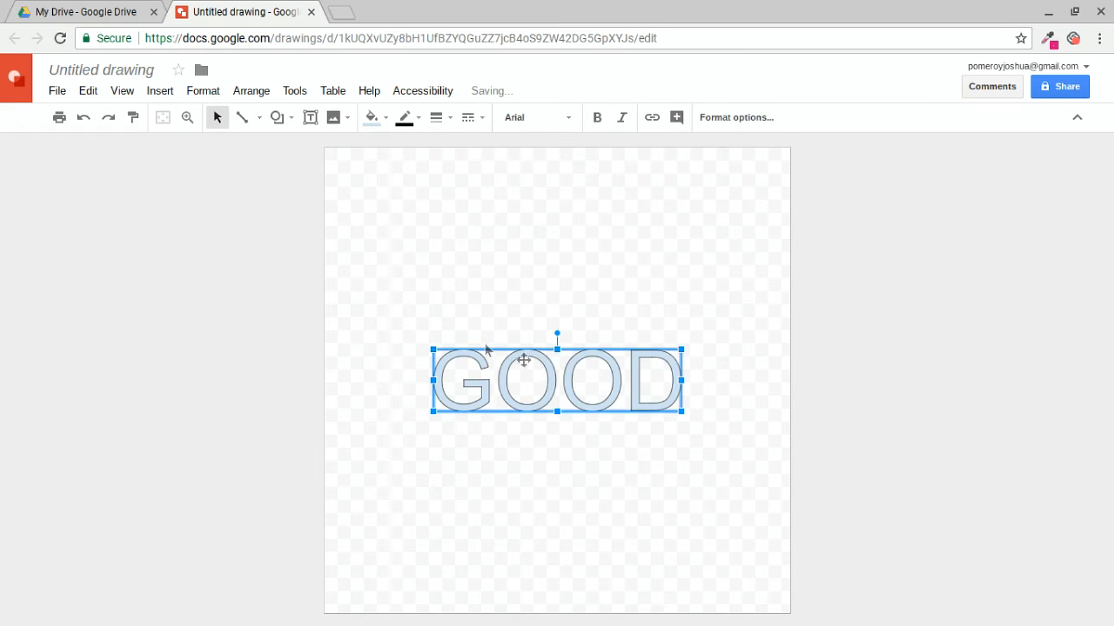
{"action": "left_click_drag", "start_coordinate": [569, 377], "coordinate": [569, 296]}
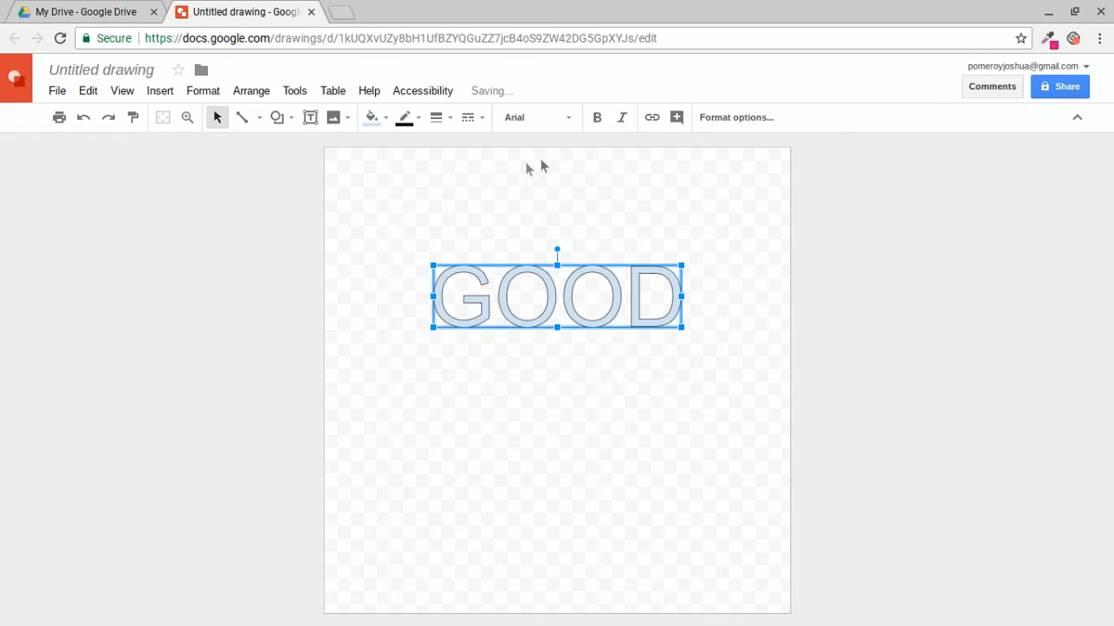
Make the GOOD word art's outline transparent and fill it with solid black.
{"action": "left_click", "coordinate": [408, 121]}
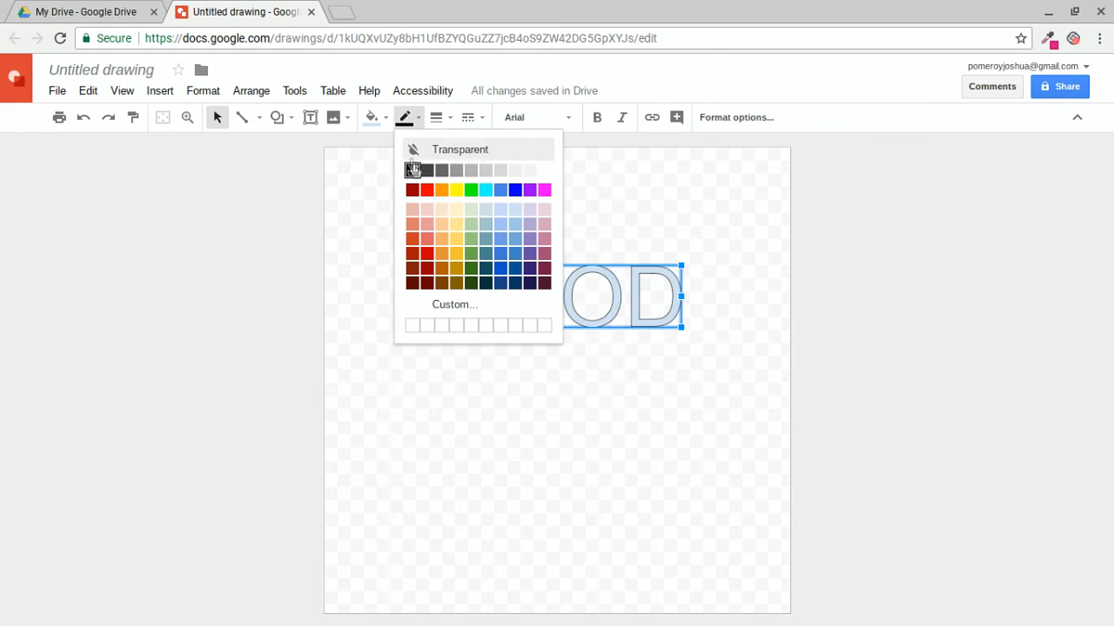
{"action": "left_click", "coordinate": [466, 152]}
{"action": "left_click", "coordinate": [386, 122]}
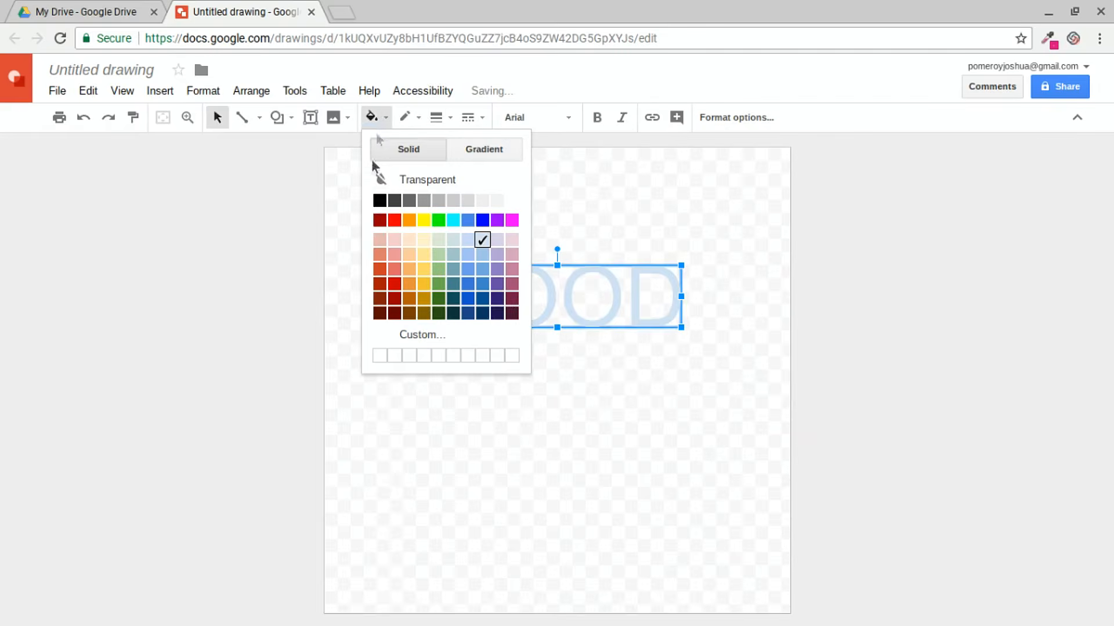
{"action": "left_click", "coordinate": [380, 202]}
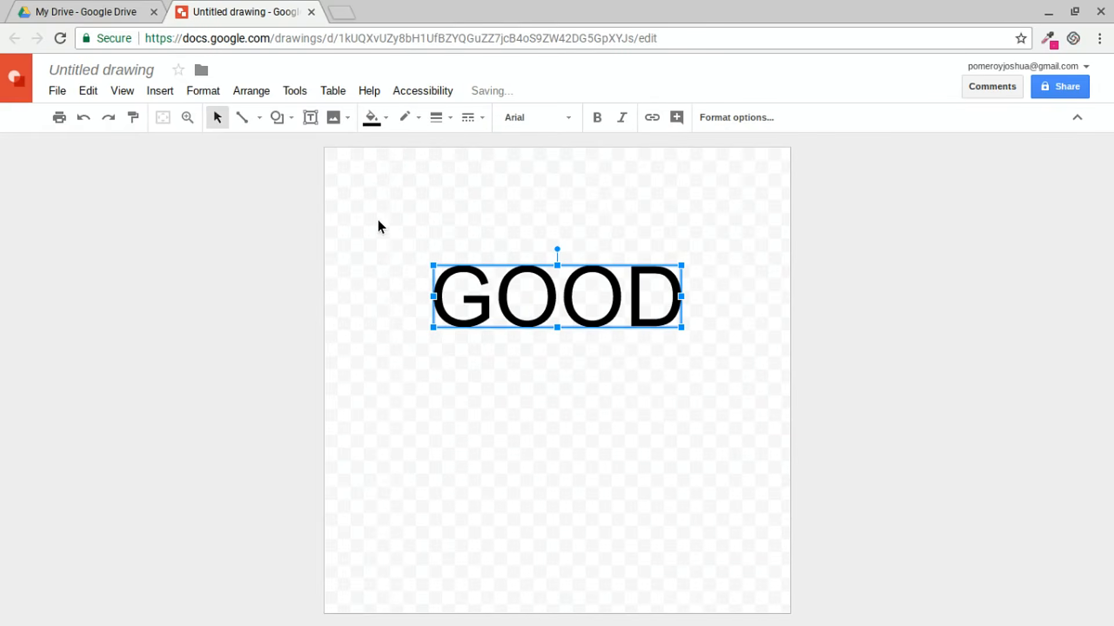
{"action": "left_click", "coordinate": [570, 121]}
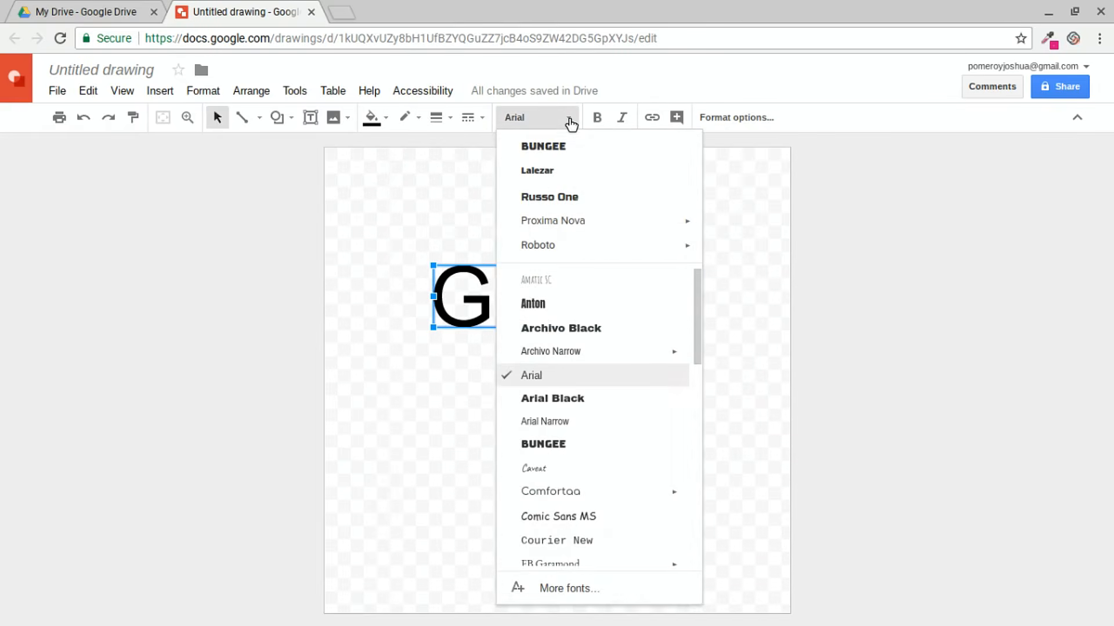
{"action": "left_click", "coordinate": [565, 592]}
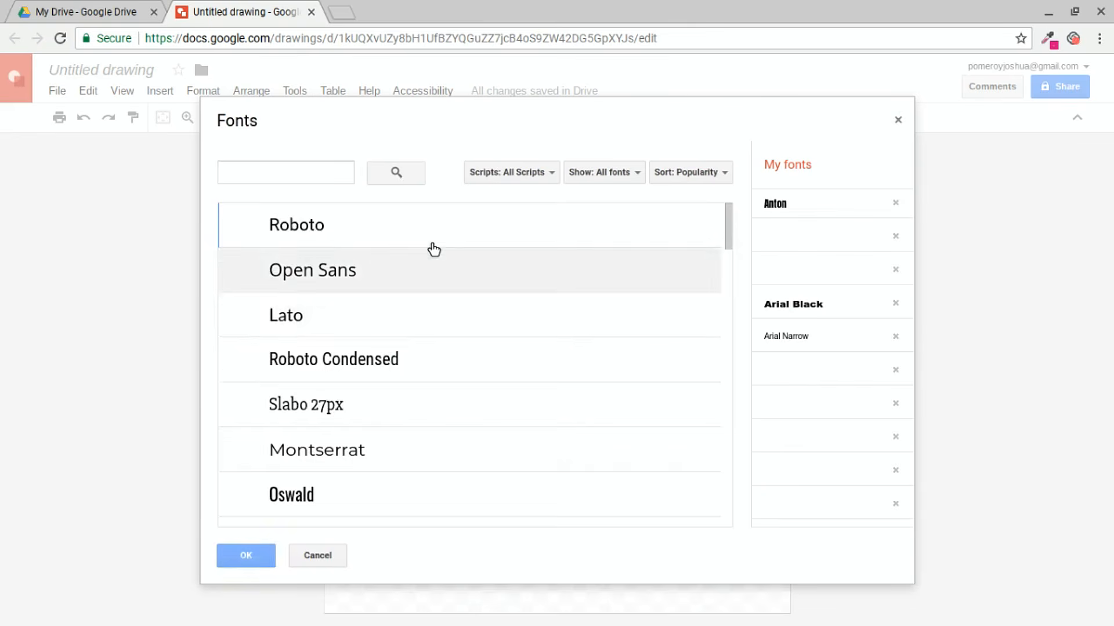
{"action": "scroll", "coordinate": [432, 252], "scroll_direction": "down", "scroll_amount": 3}
{"action": "scroll", "coordinate": [432, 252], "scroll_direction": "down", "scroll_amount": 20}
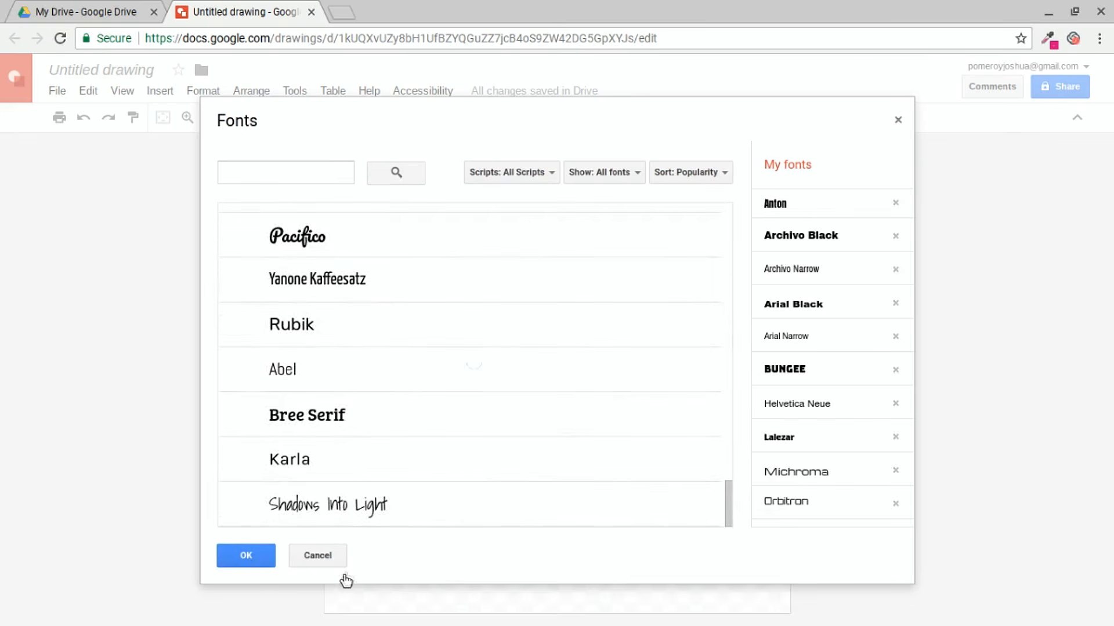
{"action": "left_click", "coordinate": [326, 557]}
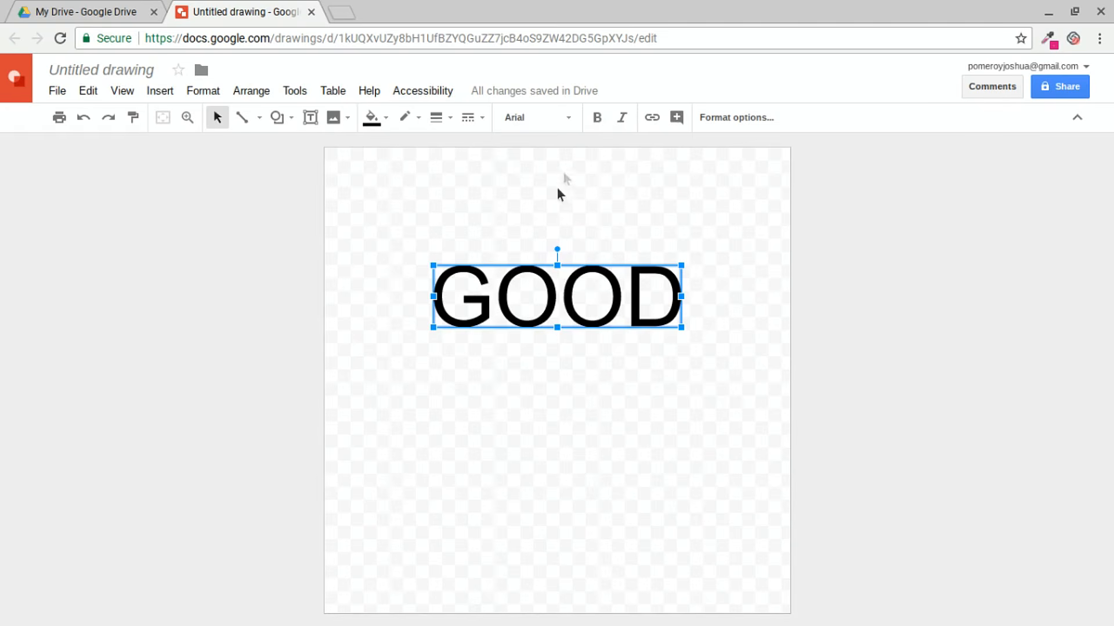
Set the GOOD word art's font to Bungee.
{"action": "left_click", "coordinate": [563, 118]}
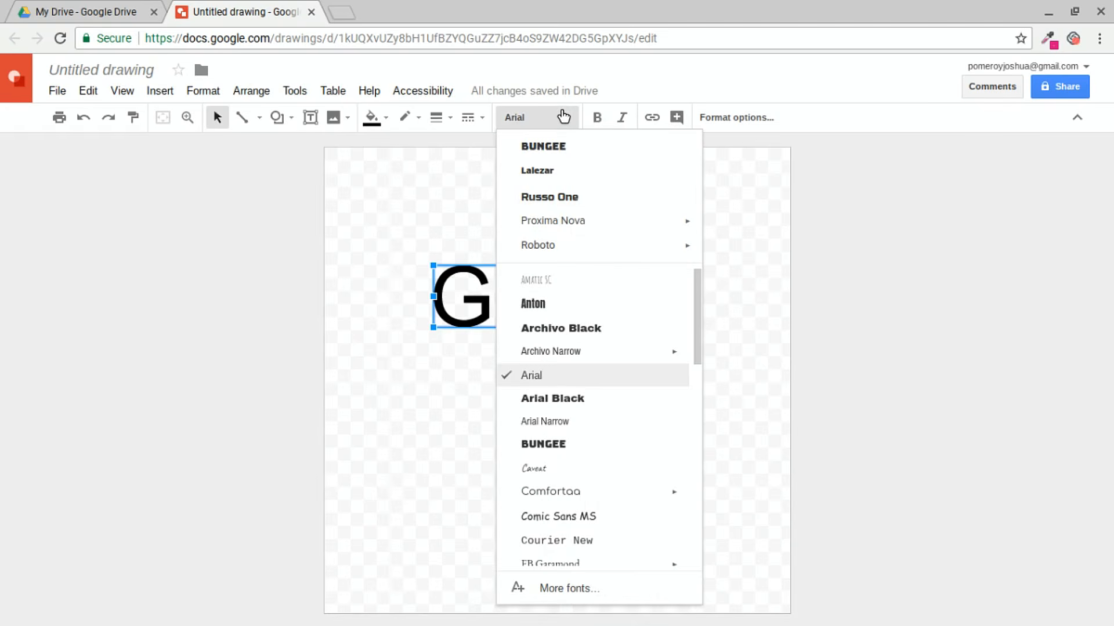
{"action": "left_click", "coordinate": [548, 149]}
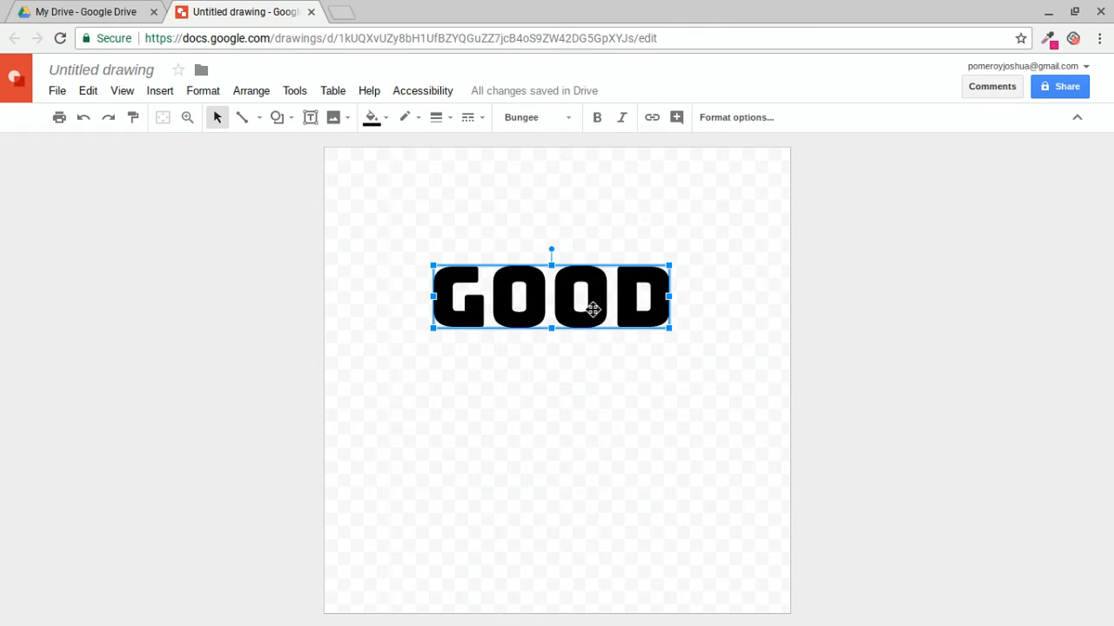
Duplicate the GOOD word art straight below the original and change the copy's text to GAME.
{"action": "left_click_drag", "start_coordinate": [597, 305], "coordinate": [603, 390]}
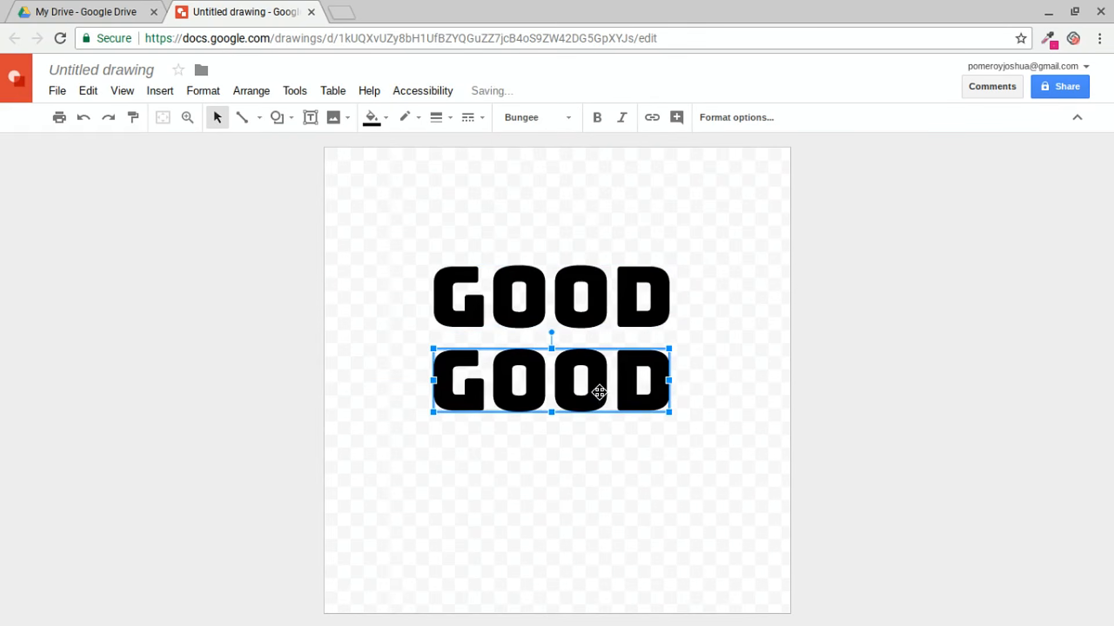
{"action": "double_click", "coordinate": [599, 397]}
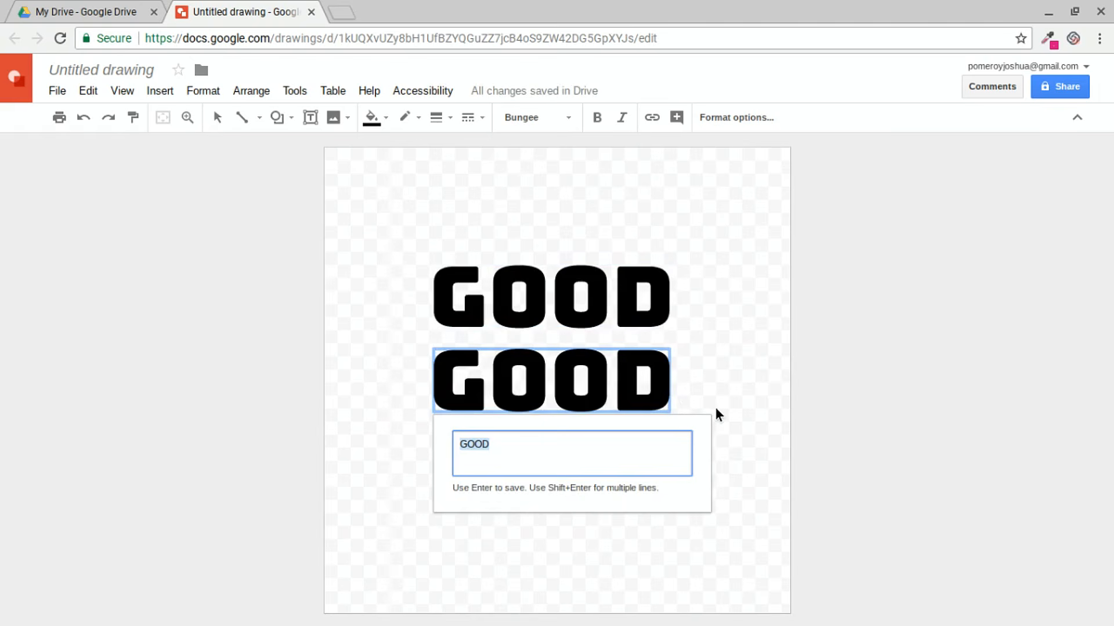
{"action": "type", "text": "GAME"}
{"action": "key", "text": "Return"}
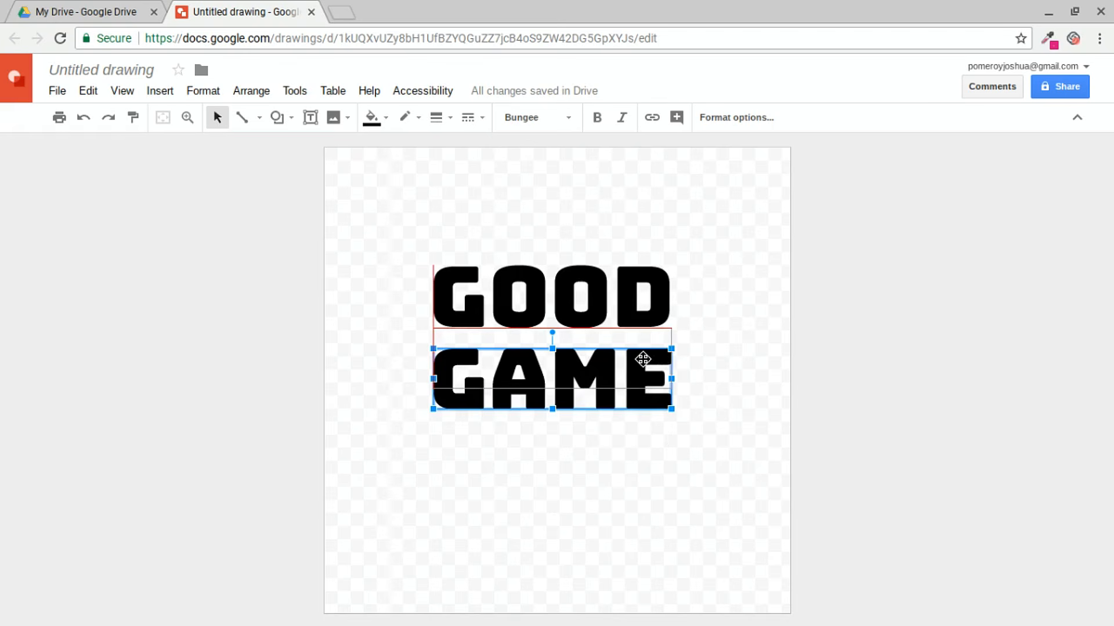
Move the GAME word art up against the bottom of GOOD and align their centers.
{"action": "left_click_drag", "start_coordinate": [641, 360], "coordinate": [642, 340]}
{"action": "left_click_drag", "start_coordinate": [572, 358], "coordinate": [582, 356]}
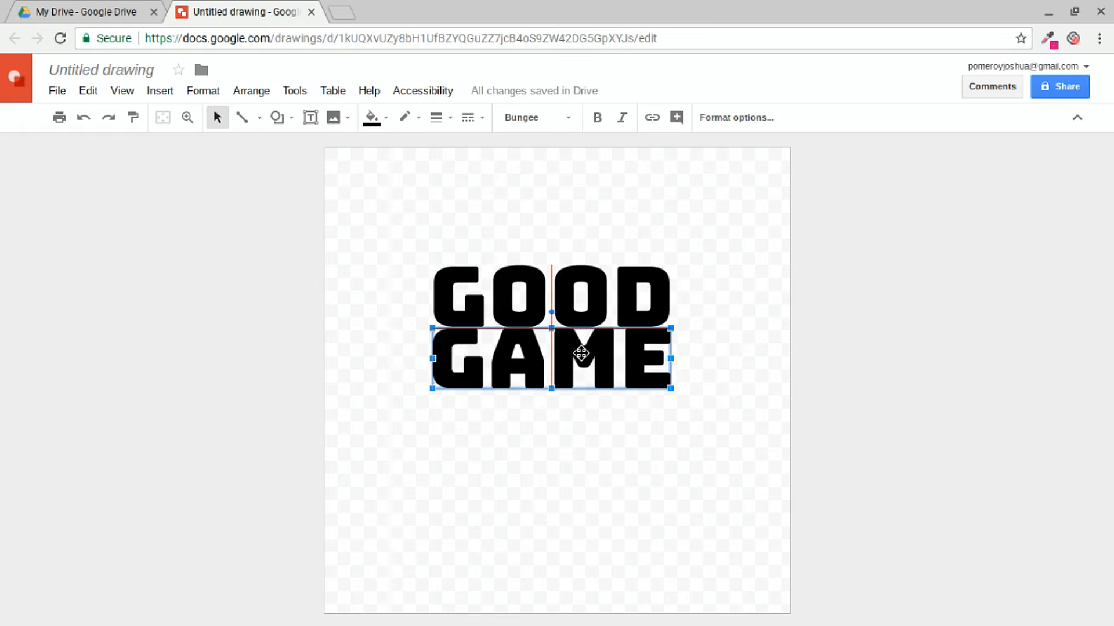
Try to resize the GAME word art freehand from its lower corner, and undo the change.
{"action": "left_click_drag", "start_coordinate": [671, 390], "coordinate": [548, 516]}
{"action": "key", "text": "ctrl+z"}
{"action": "key", "text": "ctrl+z"}
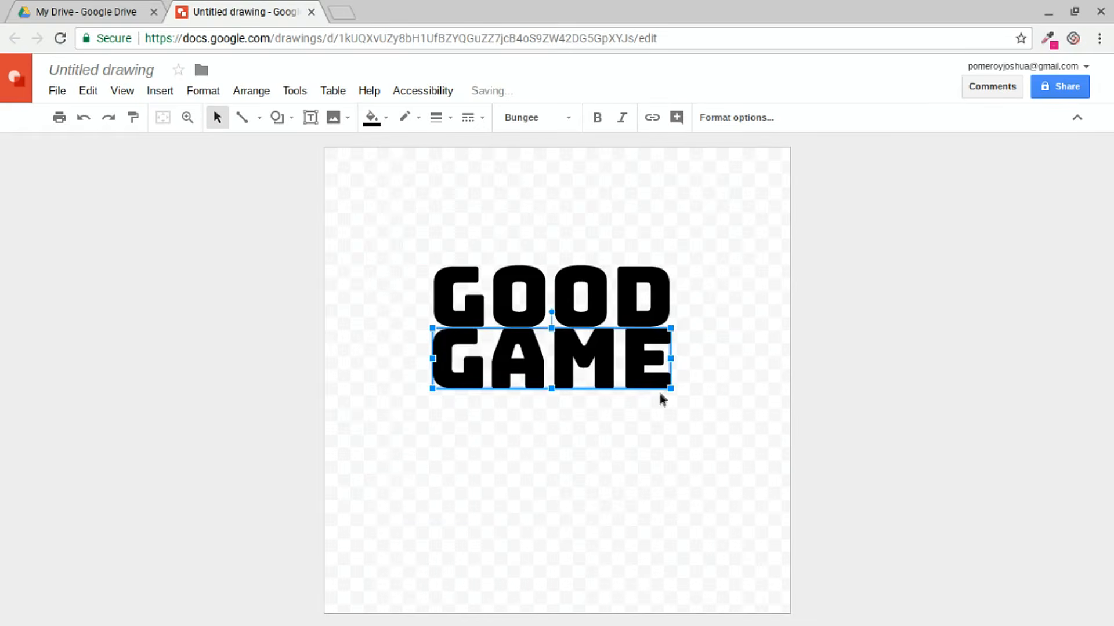
Shrink the GAME word art slightly and proportionally so its width matches the GOOD word art above.
{"action": "mouse_move", "coordinate": [671, 388]}
{"action": "left_mouse_down"}
{"action": "mouse_move", "coordinate": [684, 390]}
{"action": "mouse_move", "coordinate": [666, 386]}
{"action": "left_mouse_up"}
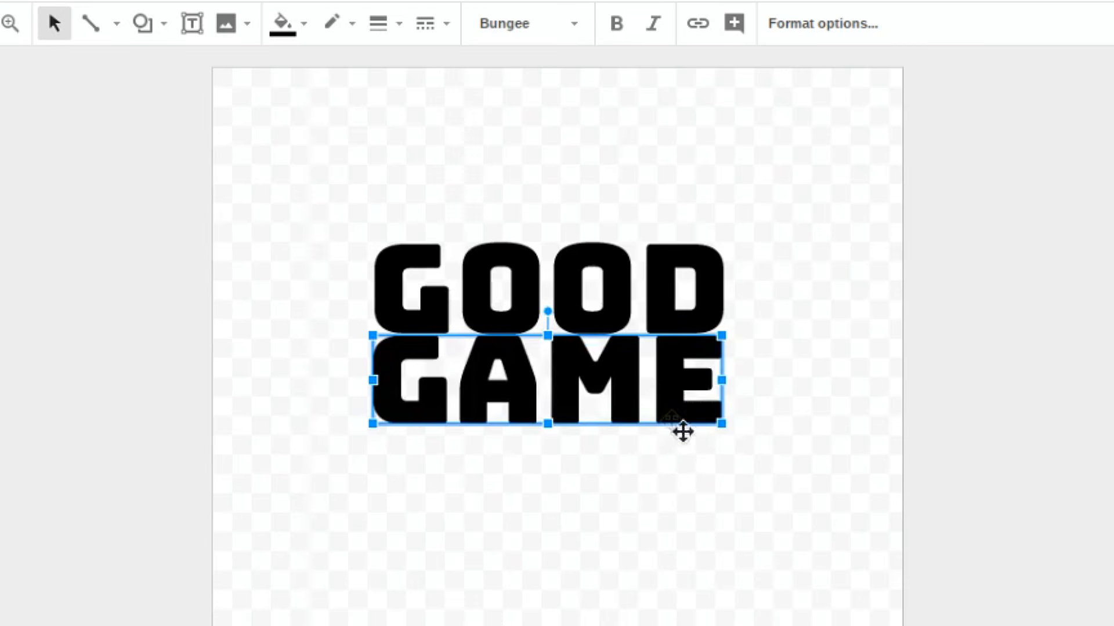
{"action": "left_click_drag", "start_coordinate": [722, 424], "coordinate": [713, 422]}
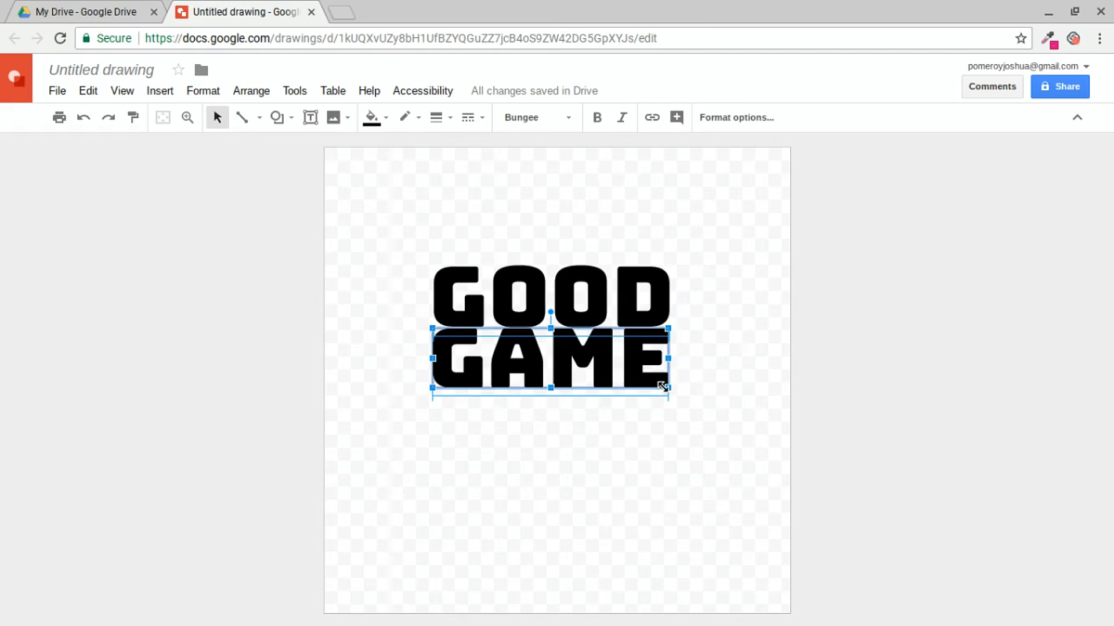
{"action": "left_click_drag", "start_coordinate": [662, 387], "coordinate": [663, 388]}
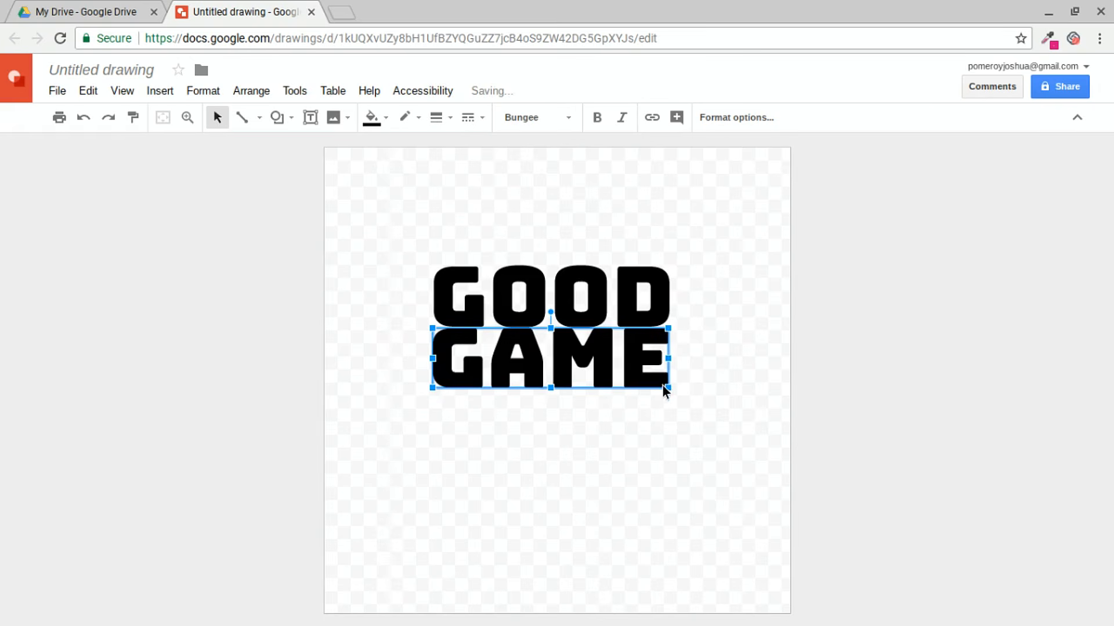
{"action": "left_click", "coordinate": [642, 438]}
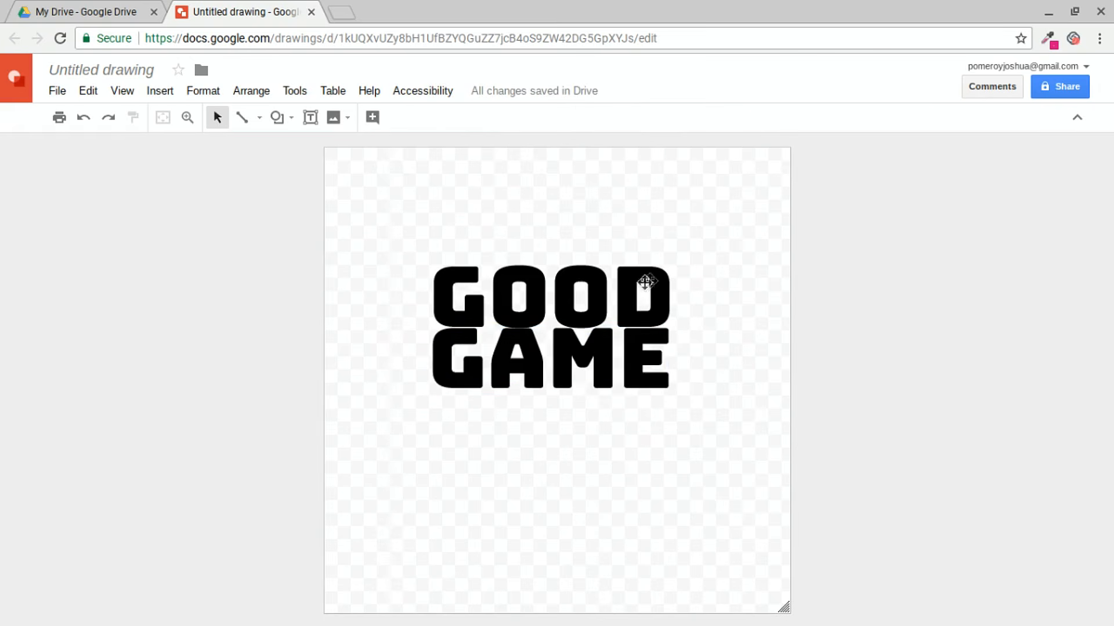
Nudge the GAME word art down to leave a narrow gap below GOOD.
{"action": "left_click", "coordinate": [637, 379]}
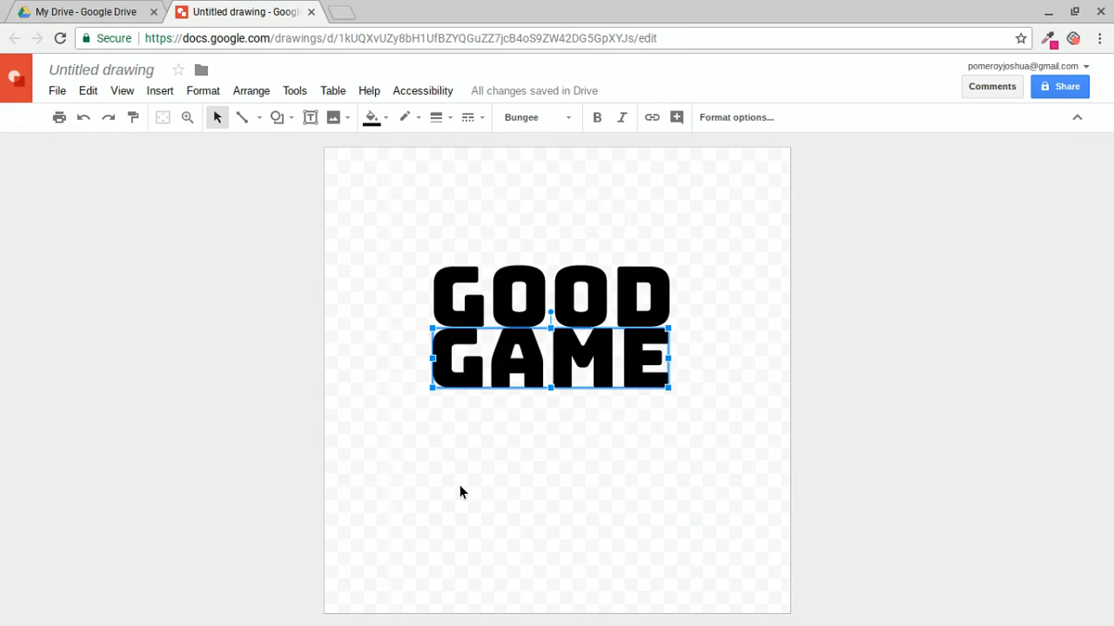
{"action": "key", "text": "Down"}
{"action": "left_click", "coordinate": [508, 444]}
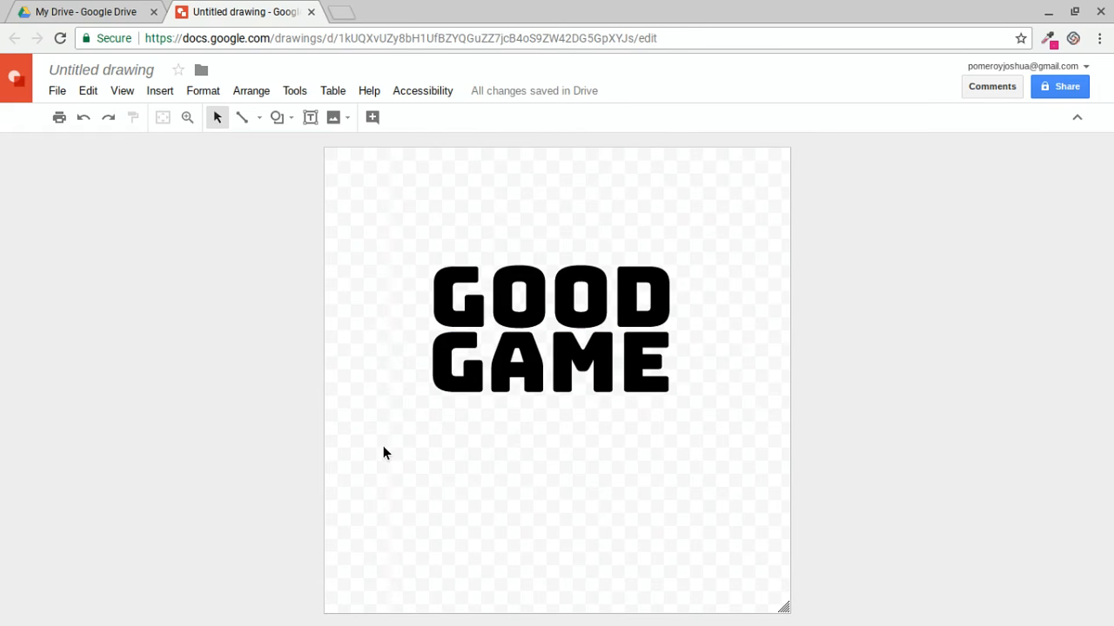
Duplicate the GOOD and GAME word art together and place the copies outside the canvas, beyond its upper right edge.
{"action": "left_click_drag", "start_coordinate": [708, 250], "coordinate": [402, 436]}
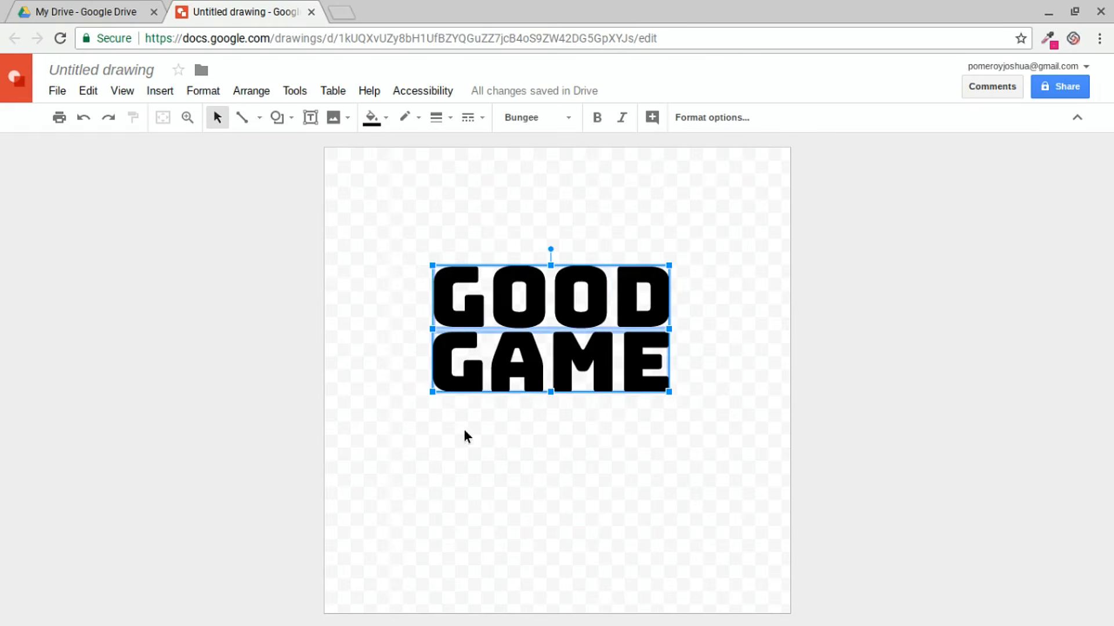
{"action": "left_click_drag", "start_coordinate": [507, 369], "coordinate": [956, 254]}
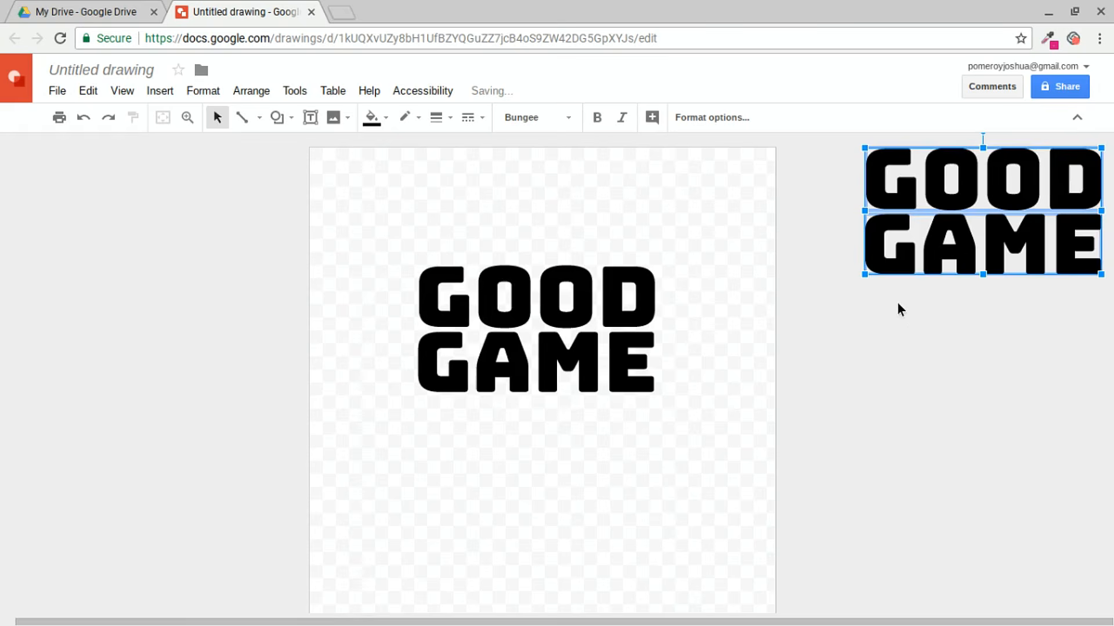
{"action": "left_click", "coordinate": [842, 436]}
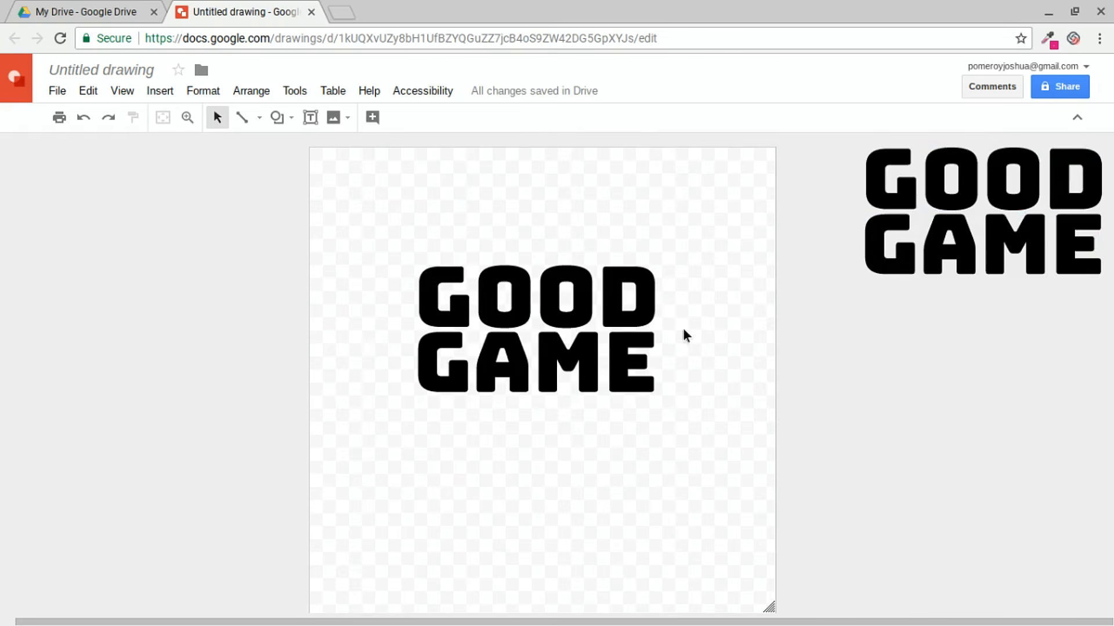
Duplicate the canvas's GOOD word art above the original and shorten the copy's text to the letter G.
{"action": "left_click", "coordinate": [579, 308]}
{"action": "left_click_drag", "start_coordinate": [583, 315], "coordinate": [587, 214]}
{"action": "double_click", "coordinate": [588, 213]}
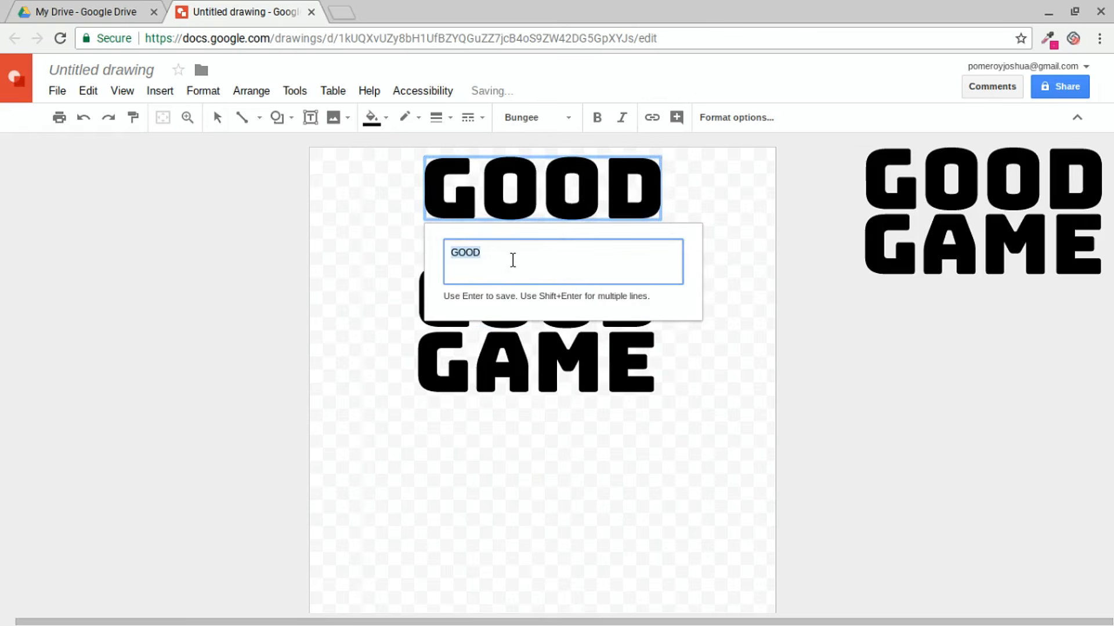
{"action": "key", "text": "Right"}
{"action": "key", "text": "BackSpace"}
{"action": "key", "text": "BackSpace"}
{"action": "key", "text": "BackSpace"}
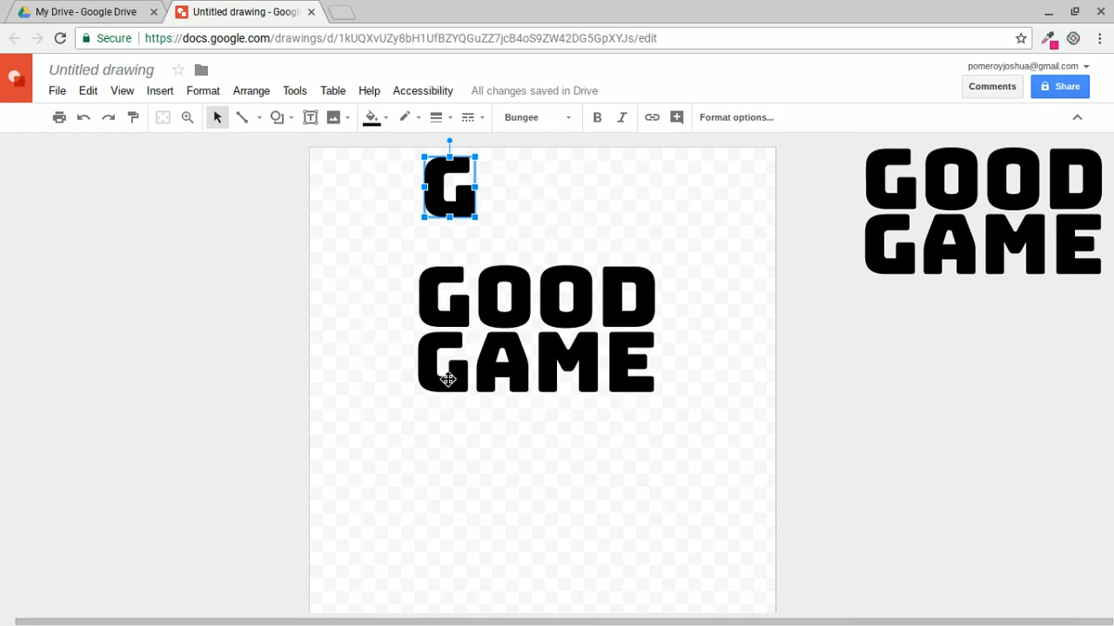
{"action": "left_click", "coordinate": [381, 250]}
{"action": "left_click_drag", "start_coordinate": [460, 203], "coordinate": [254, 259]}
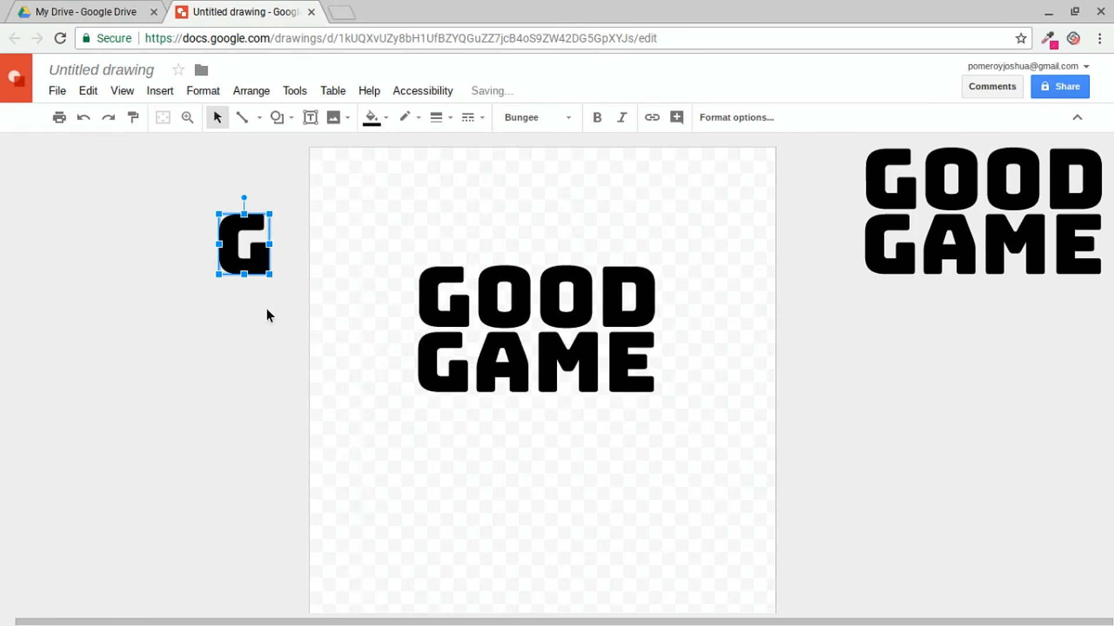
{"action": "left_click_drag", "start_coordinate": [256, 248], "coordinate": [449, 206]}
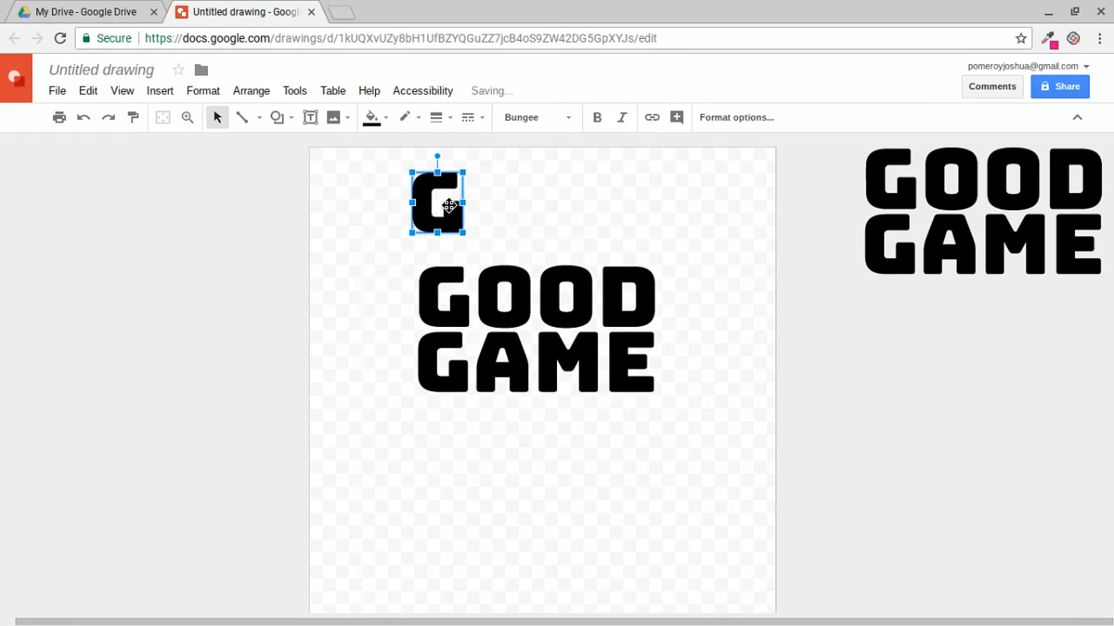
Draw a black circle above the GOOD word art, beside the single letter G and somewhat larger than it.
{"action": "left_click", "coordinate": [279, 117]}
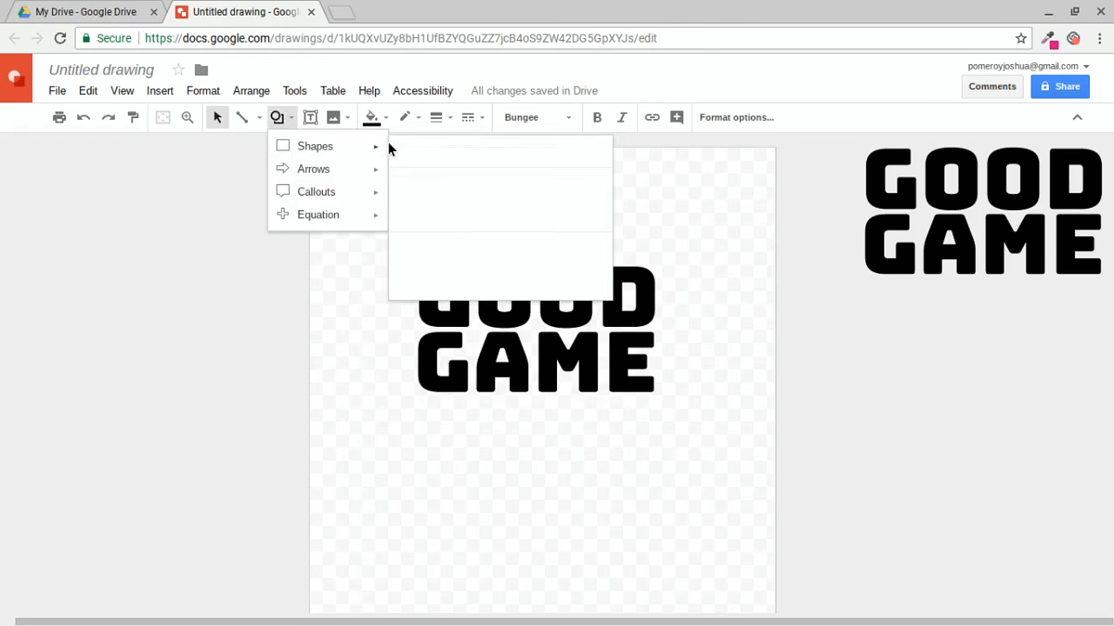
{"action": "mouse_move", "coordinate": [343, 148]}
{"action": "left_click", "coordinate": [402, 181]}
{"action": "left_click_drag", "start_coordinate": [506, 163], "coordinate": [595, 252]}
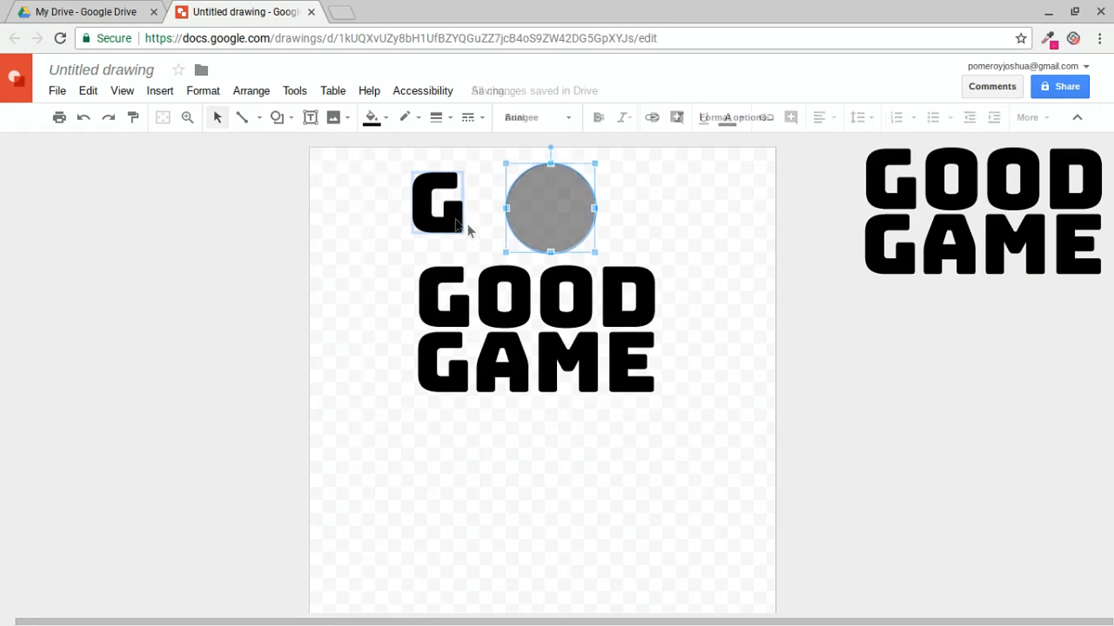
Centre the single letter G on the black circle and fill the letter with white.
{"action": "left_click_drag", "start_coordinate": [454, 220], "coordinate": [567, 226]}
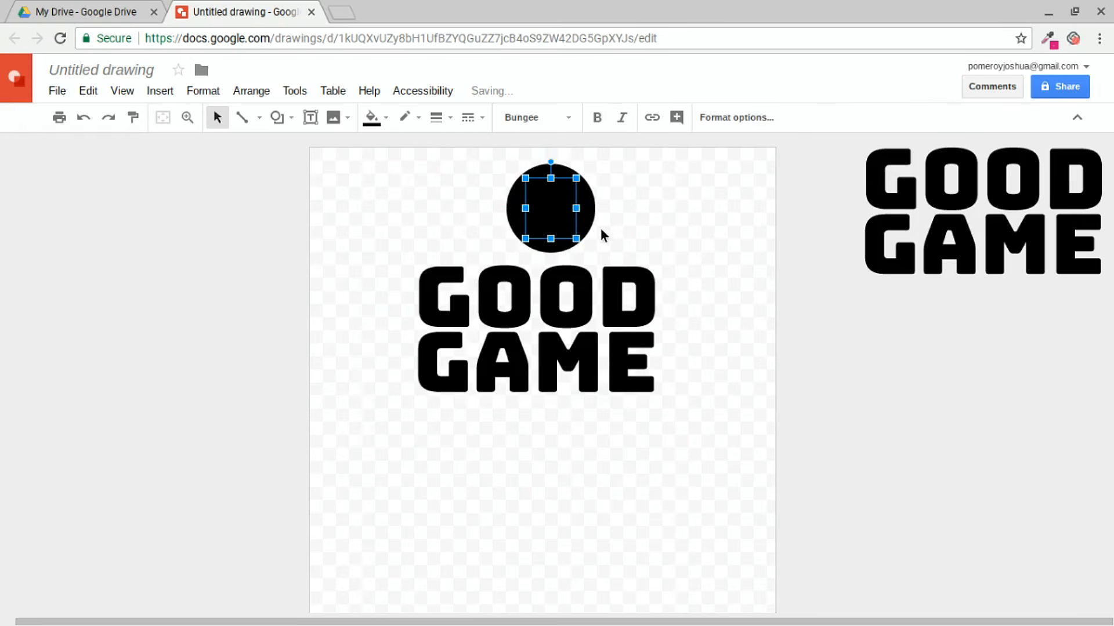
{"action": "left_click", "coordinate": [371, 117]}
{"action": "left_click", "coordinate": [512, 200]}
{"action": "left_click", "coordinate": [634, 189]}
Shrink the white G slightly inside the circle and rotate it about 45 degrees counterclockwise.
{"action": "left_click", "coordinate": [568, 229]}
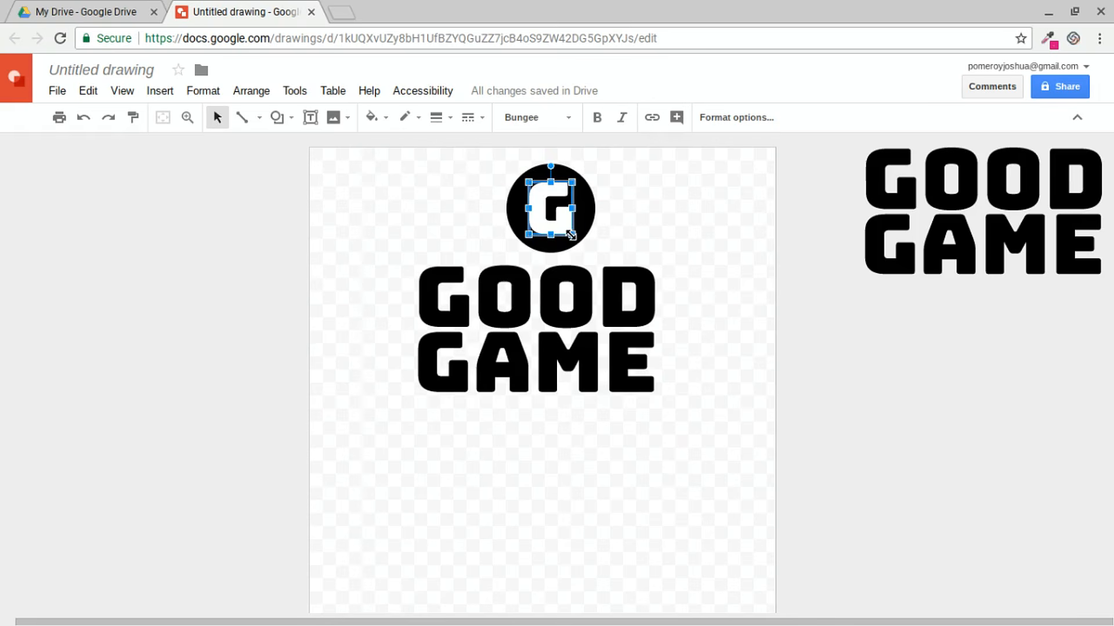
{"action": "left_click_drag", "start_coordinate": [571, 235], "coordinate": [571, 233]}
{"action": "key", "text": "shift+Right"}
{"action": "left_click_drag", "start_coordinate": [550, 166], "coordinate": [519, 177]}
{"action": "left_click", "coordinate": [608, 178]}
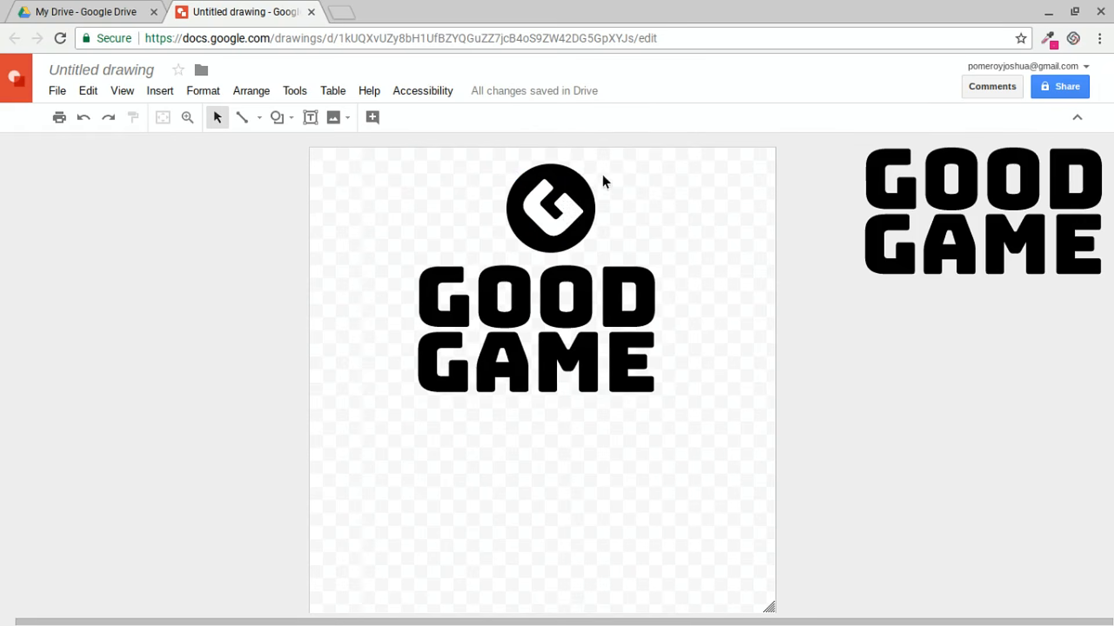
Group the black circle with the tilted white G and place the group outside the canvas, to its left.
{"action": "left_click", "coordinate": [558, 244]}
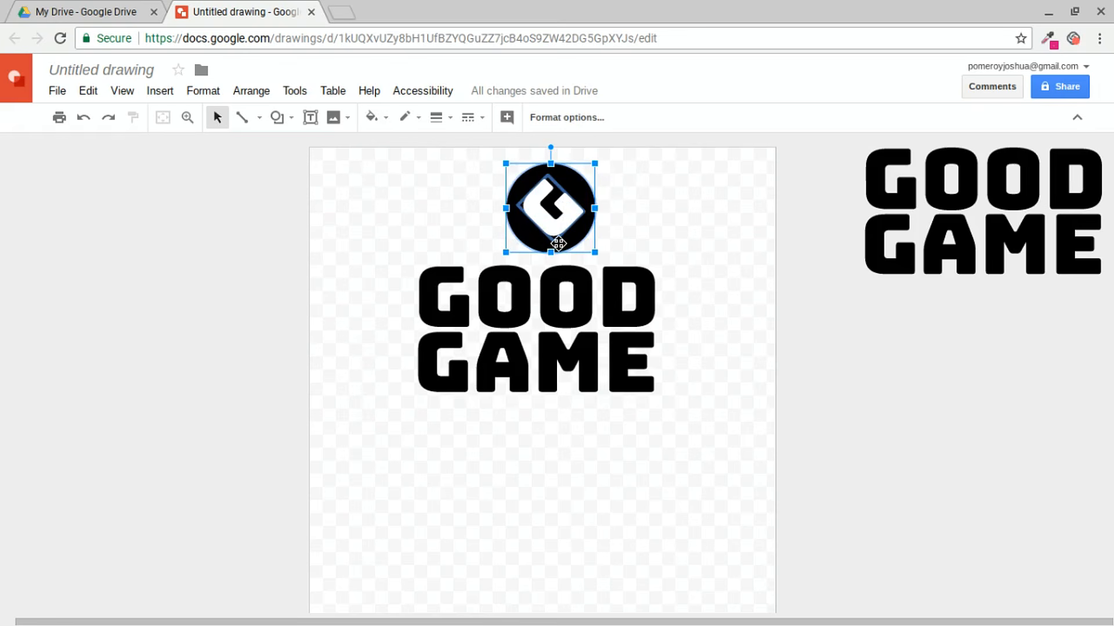
{"action": "key", "text": "ctrl+alt+g"}
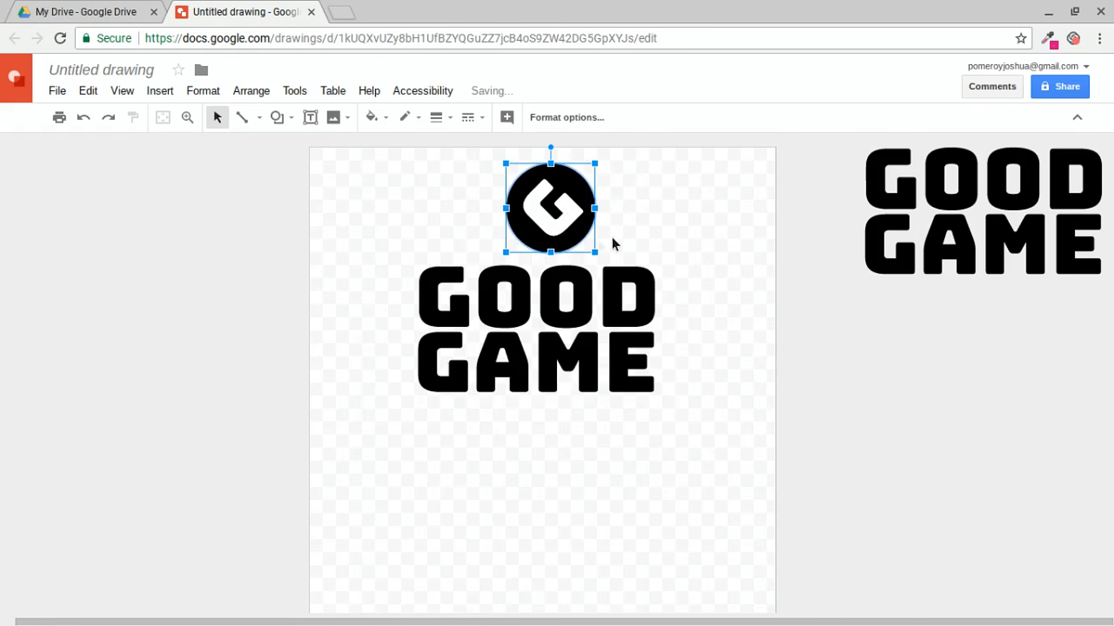
{"action": "left_click", "coordinate": [600, 243]}
{"action": "left_click_drag", "start_coordinate": [561, 213], "coordinate": [234, 238]}
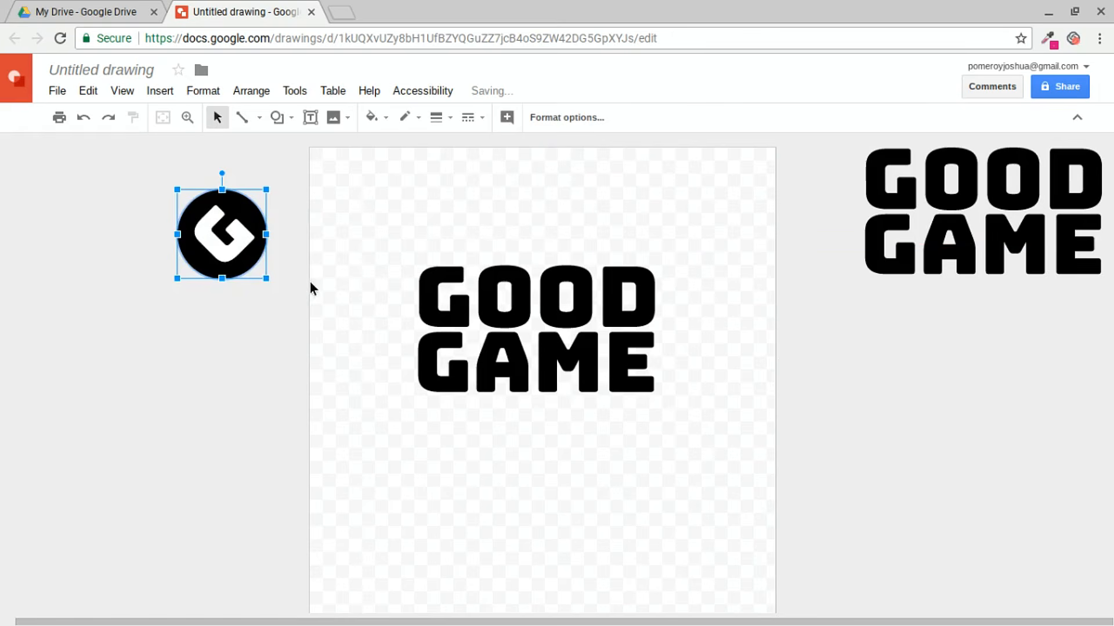
Move the canvas's GOOD and GAME word art together straight down to the lower part of the canvas.
{"action": "left_click", "coordinate": [602, 333]}
{"action": "left_click_drag", "start_coordinate": [624, 363], "coordinate": [628, 526]}
{"action": "left_click", "coordinate": [654, 361]}
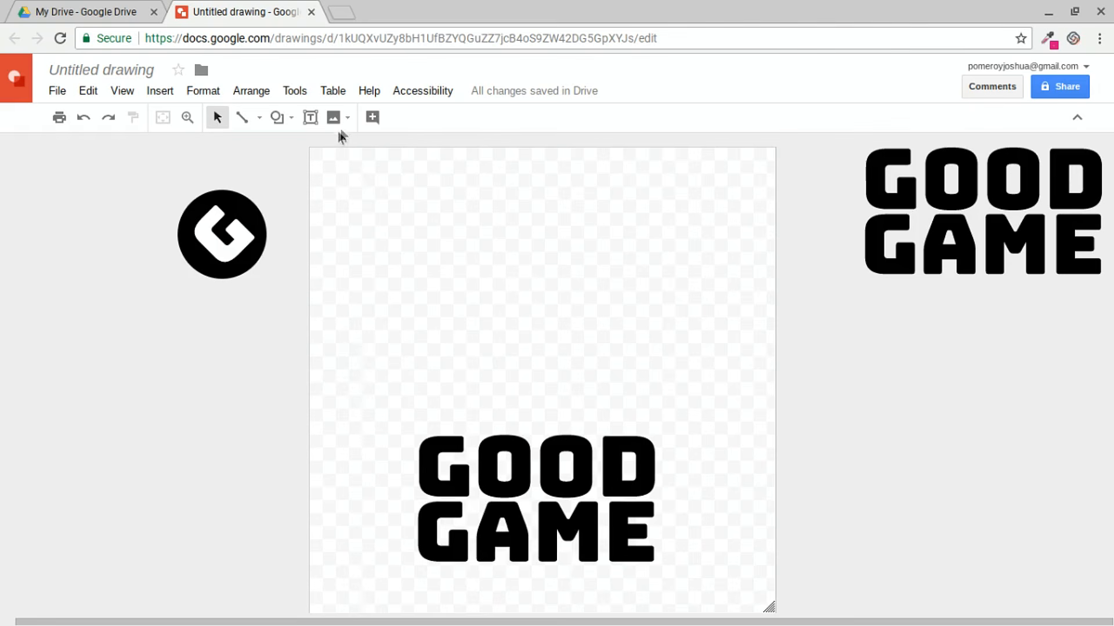
Insert the flat grey controller silhouette from a web image search for "game controller" and centre it above the GOOD word art.
{"action": "left_click", "coordinate": [347, 118]}
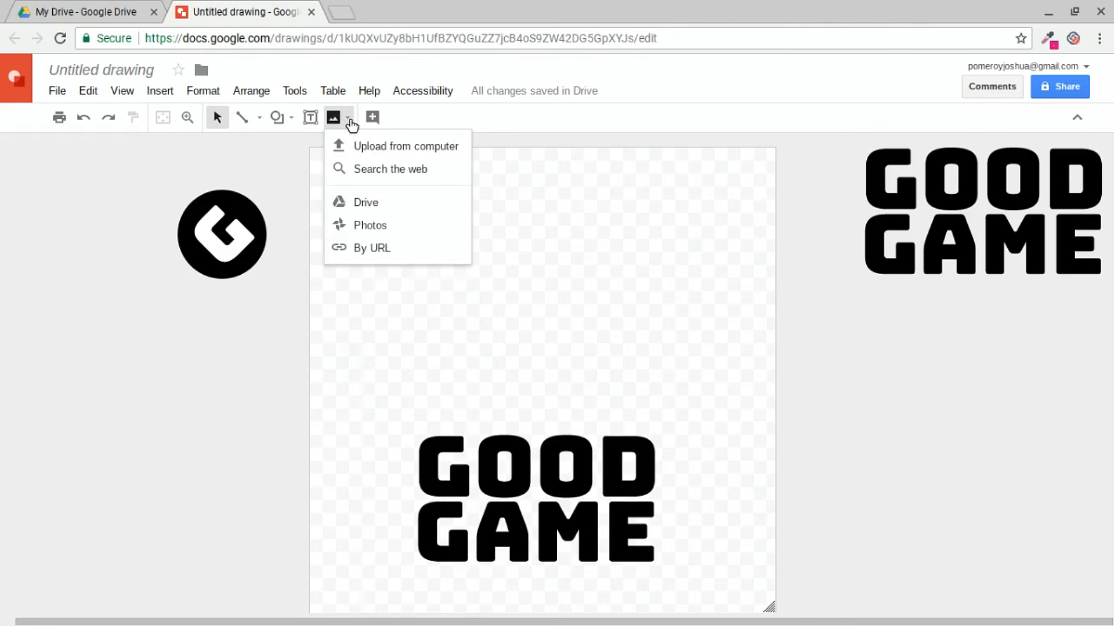
{"action": "left_click", "coordinate": [405, 173]}
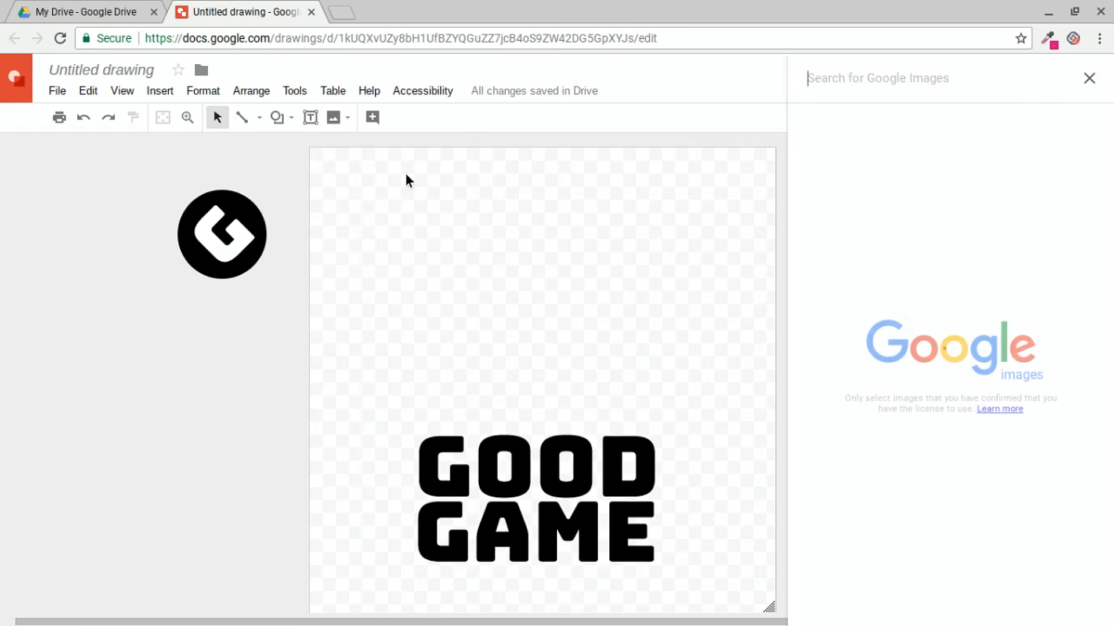
{"action": "type", "text": "game"}
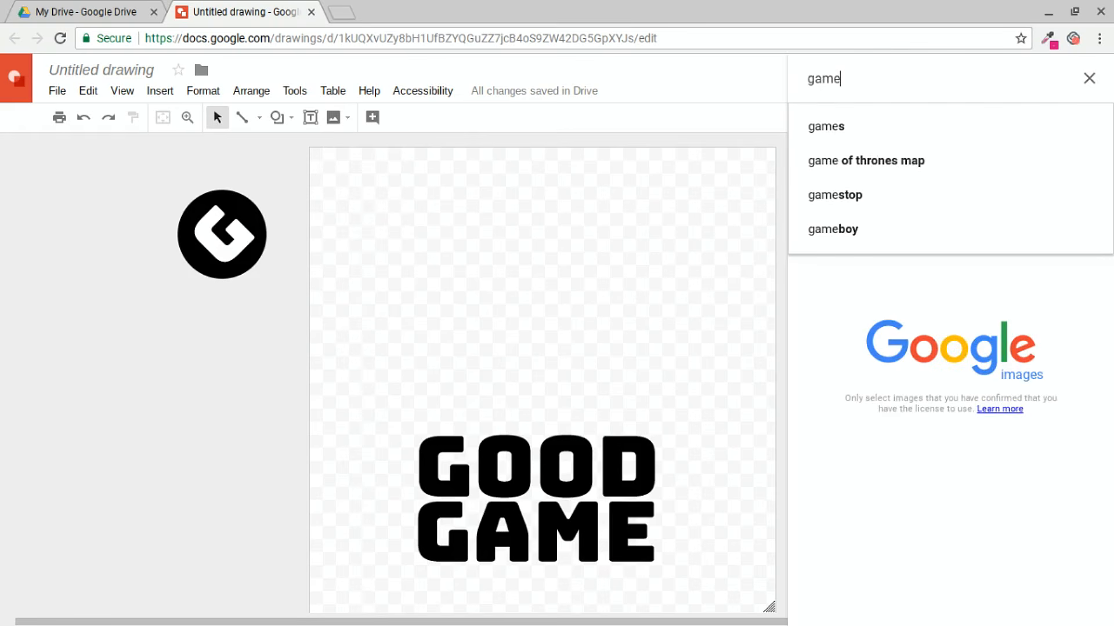
{"action": "type", "text": " controller"}
{"action": "key", "text": "Return"}
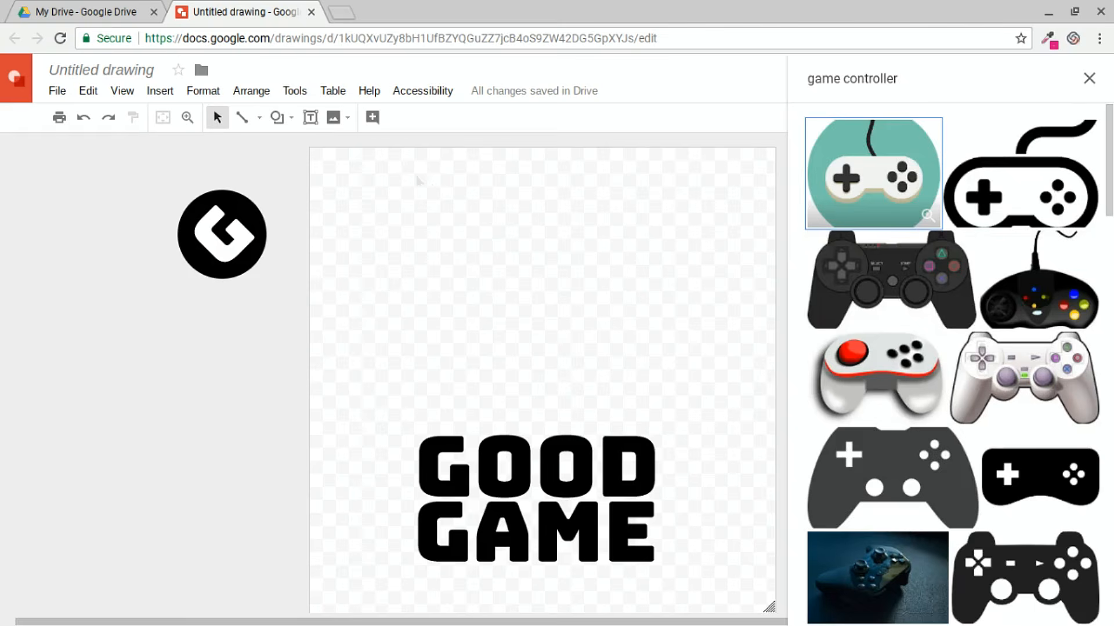
{"action": "scroll", "coordinate": [947, 298], "scroll_direction": "down", "scroll_amount": 3}
{"action": "scroll", "coordinate": [947, 297], "scroll_direction": "down", "scroll_amount": 20}
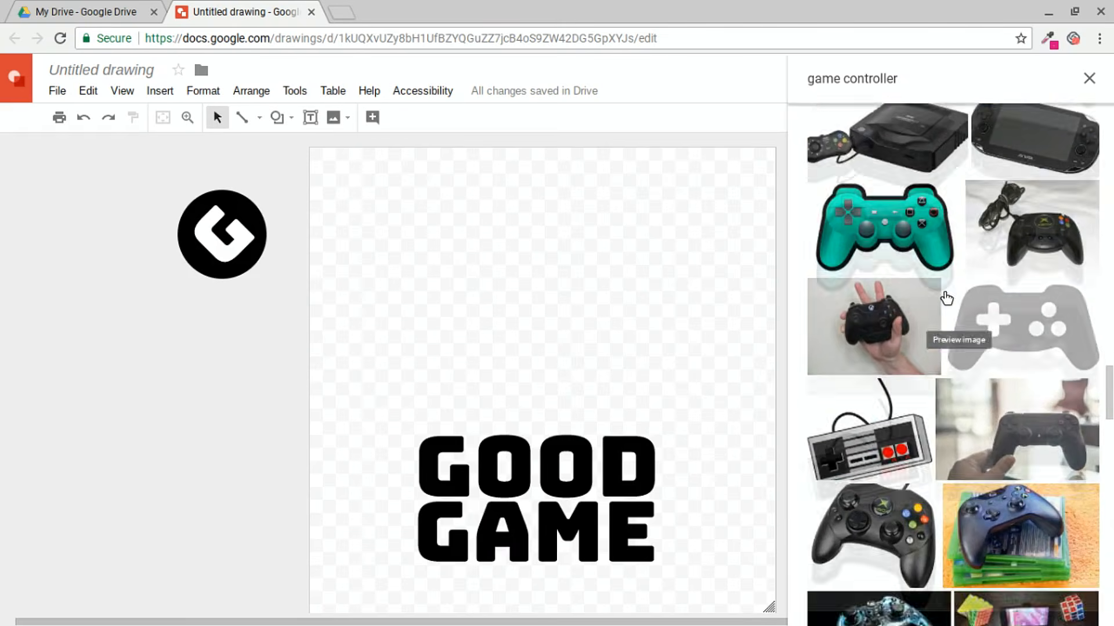
{"action": "scroll", "coordinate": [981, 194], "scroll_direction": "down", "scroll_amount": 2}
{"action": "scroll", "coordinate": [982, 199], "scroll_direction": "up", "scroll_amount": 1}
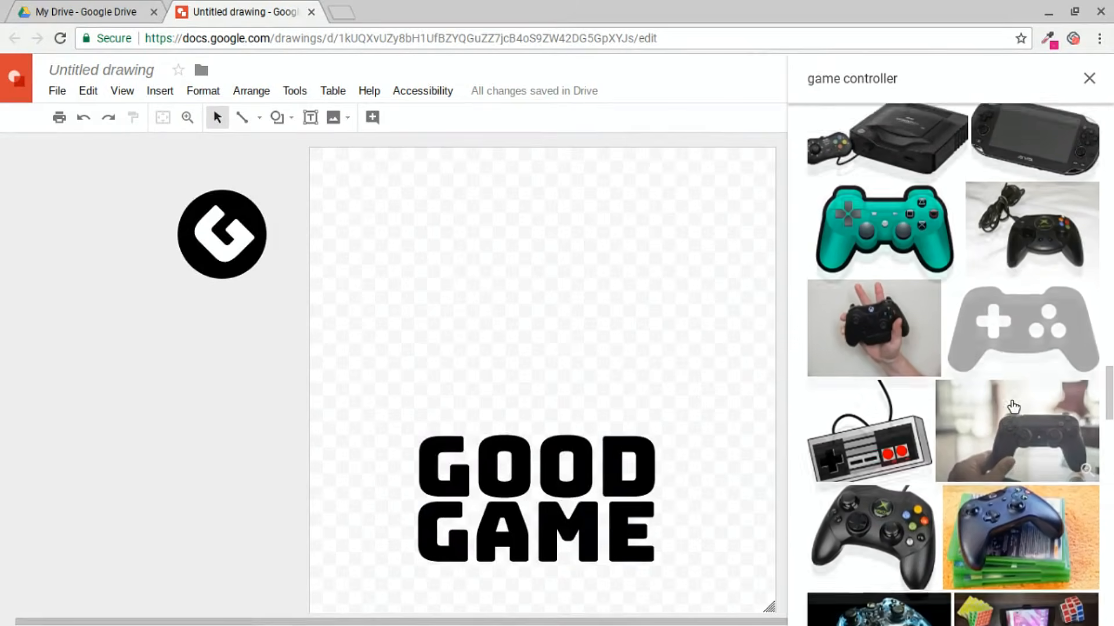
{"action": "left_click", "coordinate": [1015, 358]}
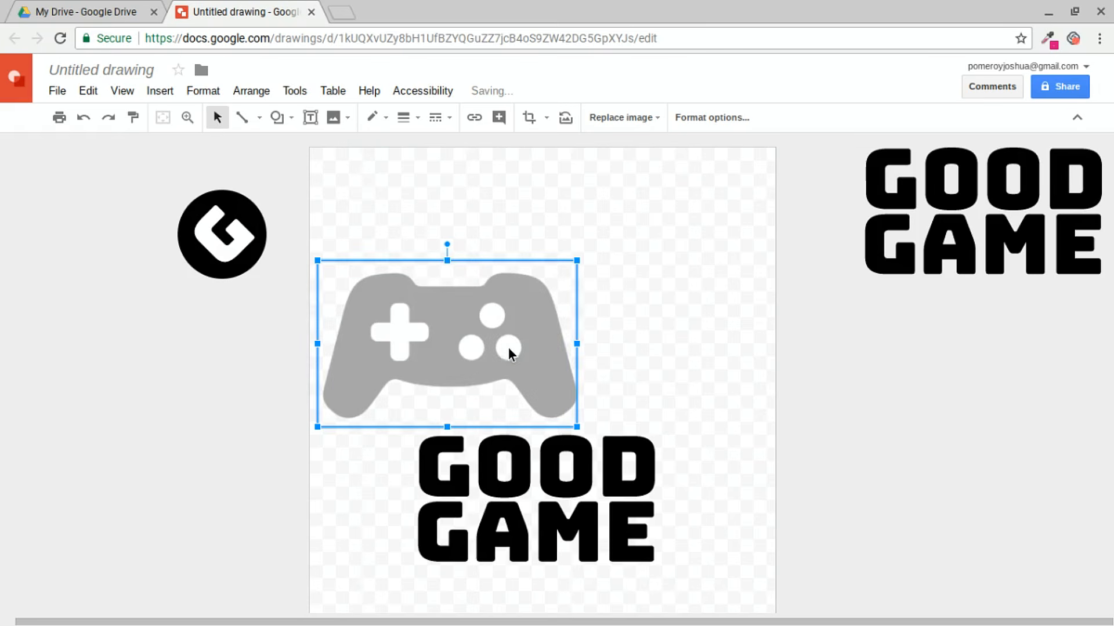
{"action": "left_click_drag", "start_coordinate": [487, 321], "coordinate": [566, 262]}
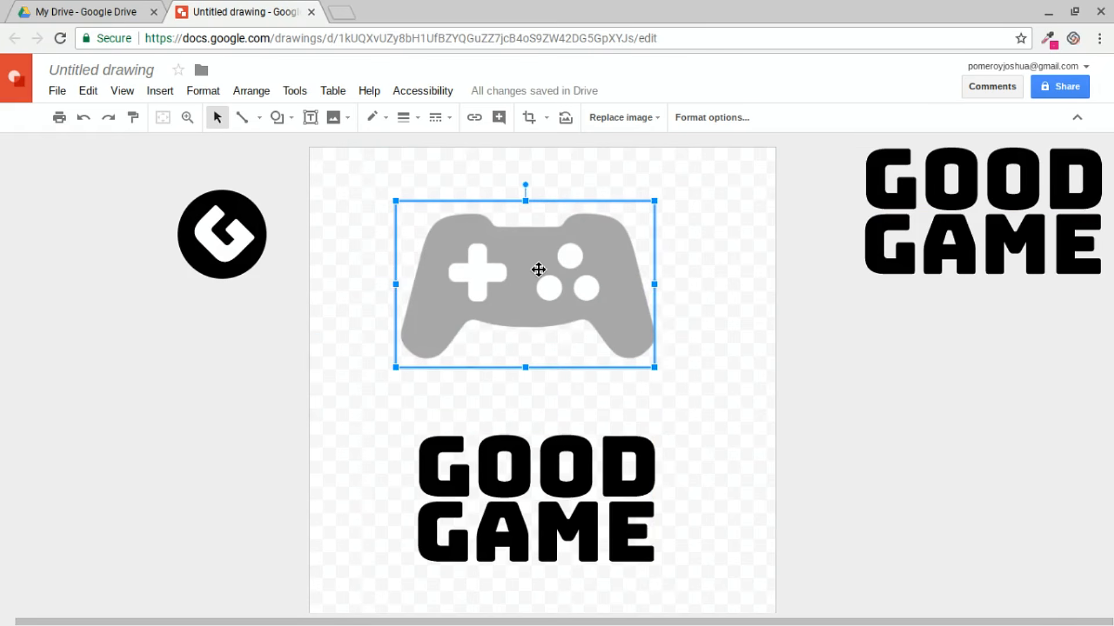
{"action": "left_click_drag", "start_coordinate": [538, 269], "coordinate": [548, 262]}
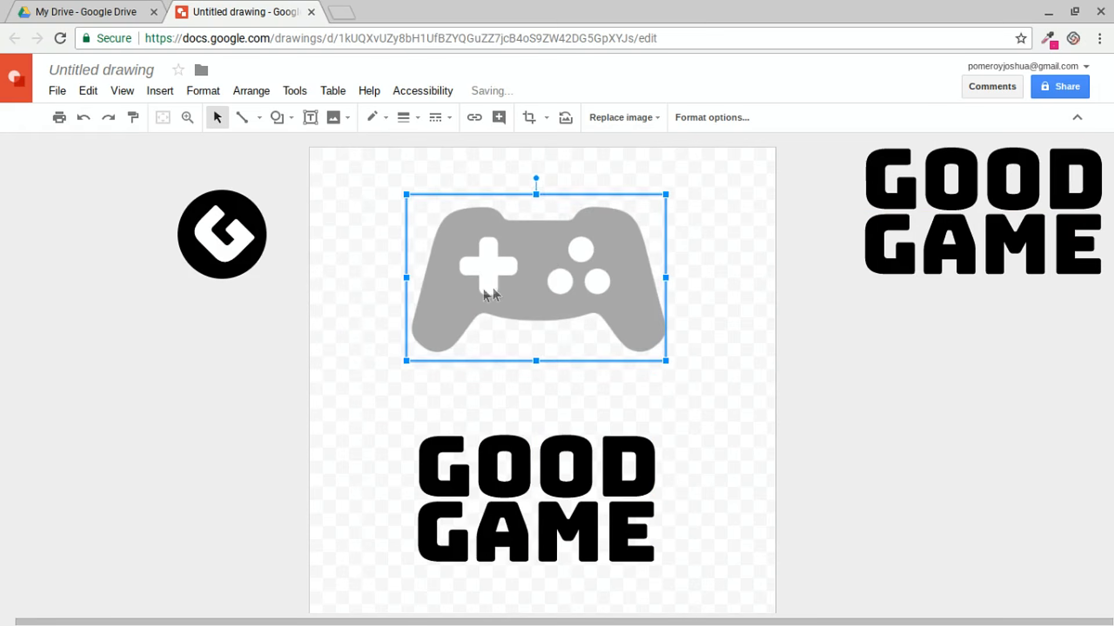
Start a Curve at the outer edge of the controller's left grip and trace around that grip to the start of the underside.
{"action": "key", "text": "ctrl+alt+plus"}
{"action": "scroll", "coordinate": [478, 289], "scroll_direction": "up", "scroll_amount": 3}
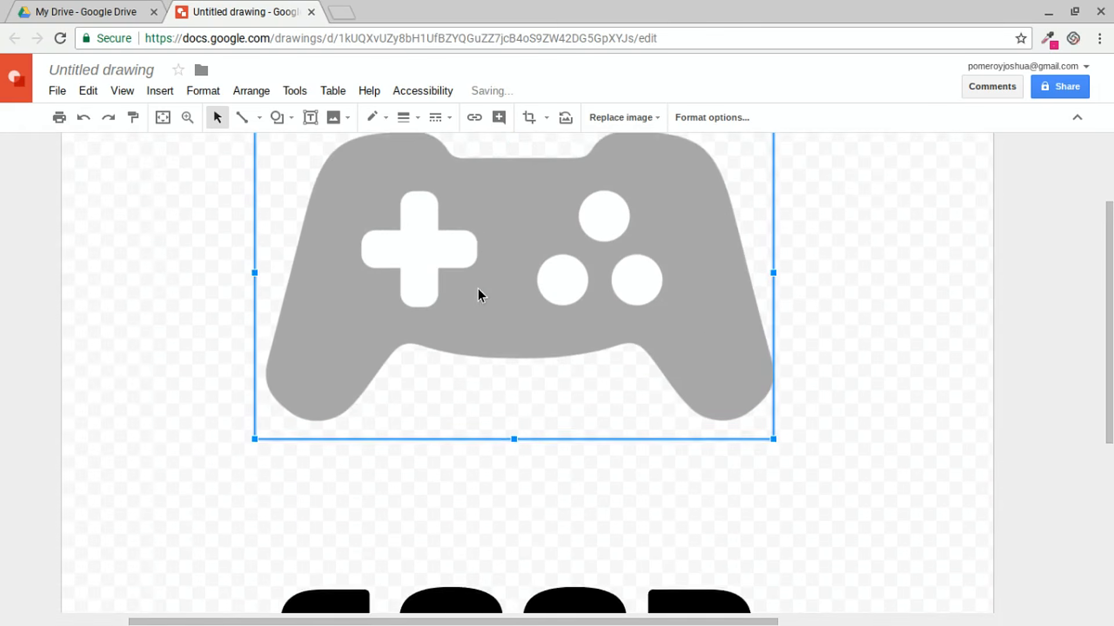
{"action": "left_click", "coordinate": [260, 118]}
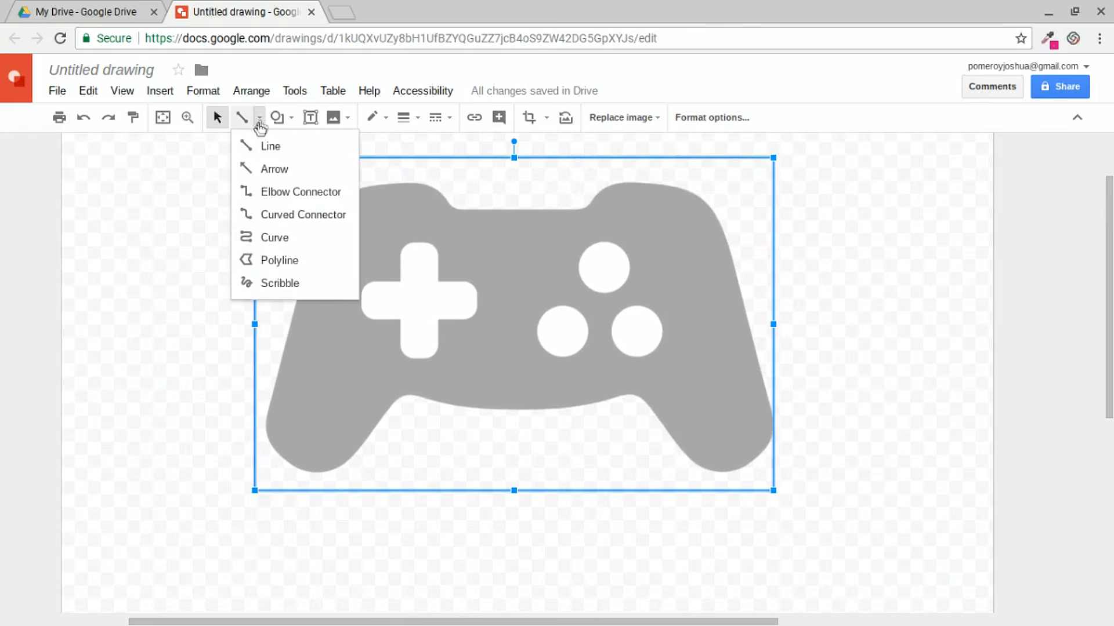
{"action": "left_click", "coordinate": [274, 238]}
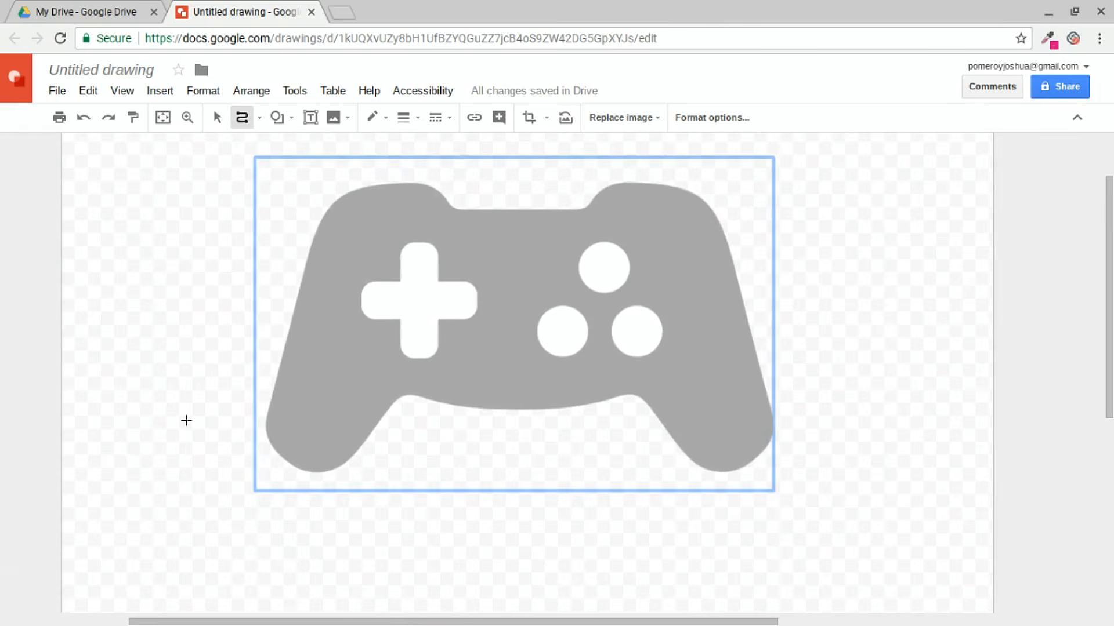
{"action": "key", "text": "ctrl+alt+plus"}
{"action": "scroll", "coordinate": [354, 475], "scroll_direction": "left", "scroll_amount": 5}
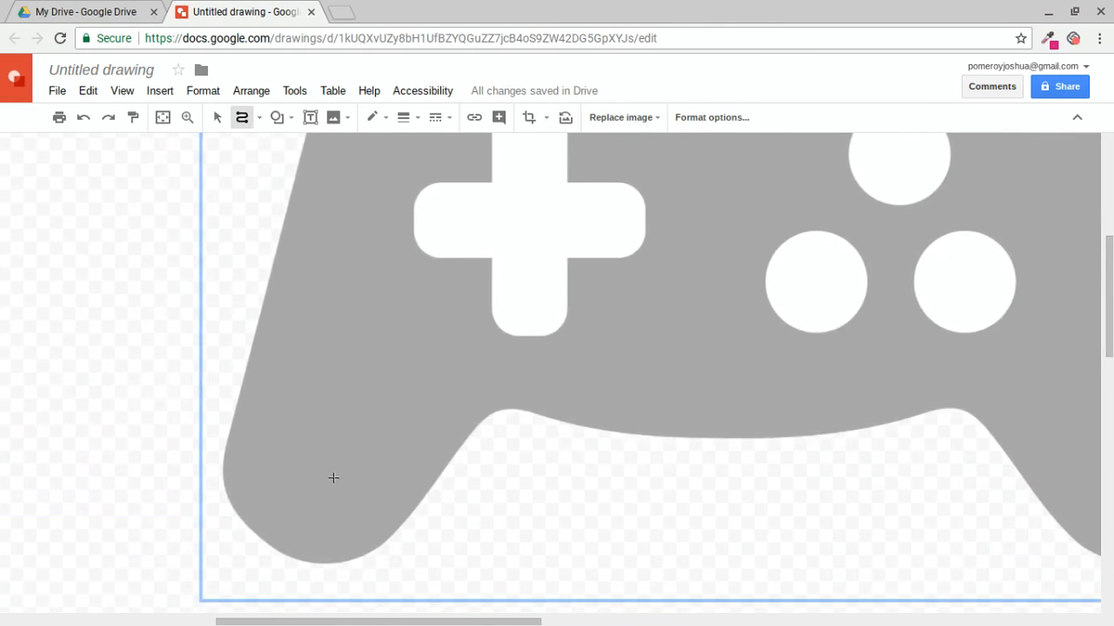
{"action": "scroll", "coordinate": [333, 477], "scroll_direction": "down", "scroll_amount": 2}
{"action": "left_click", "coordinate": [222, 407]}
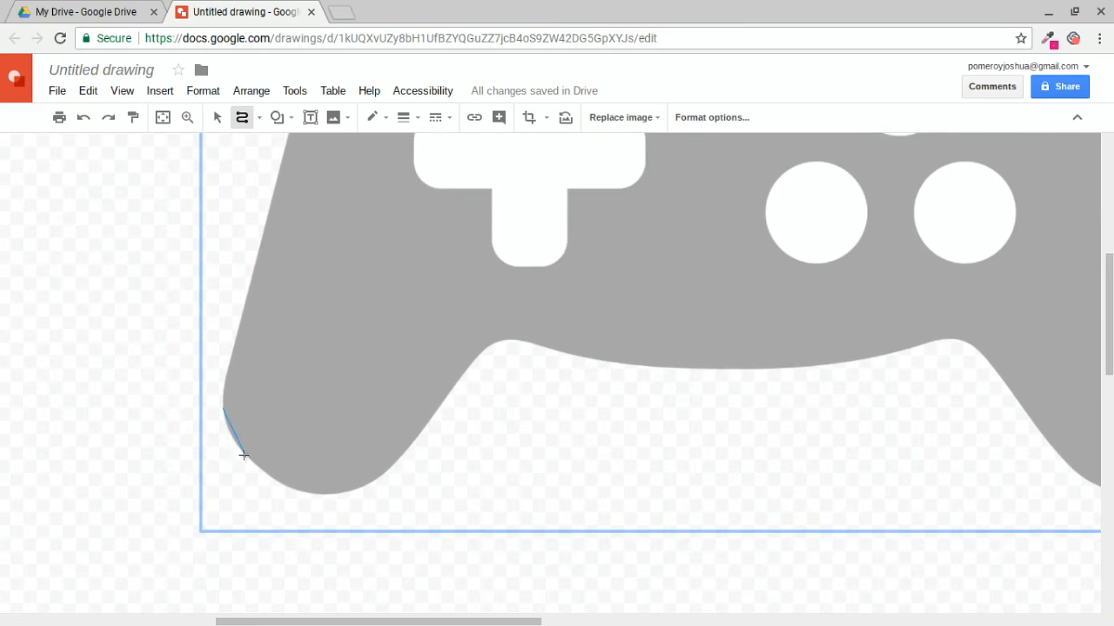
{"action": "left_click", "coordinate": [288, 489]}
{"action": "left_click", "coordinate": [351, 489]}
{"action": "left_click", "coordinate": [508, 338]}
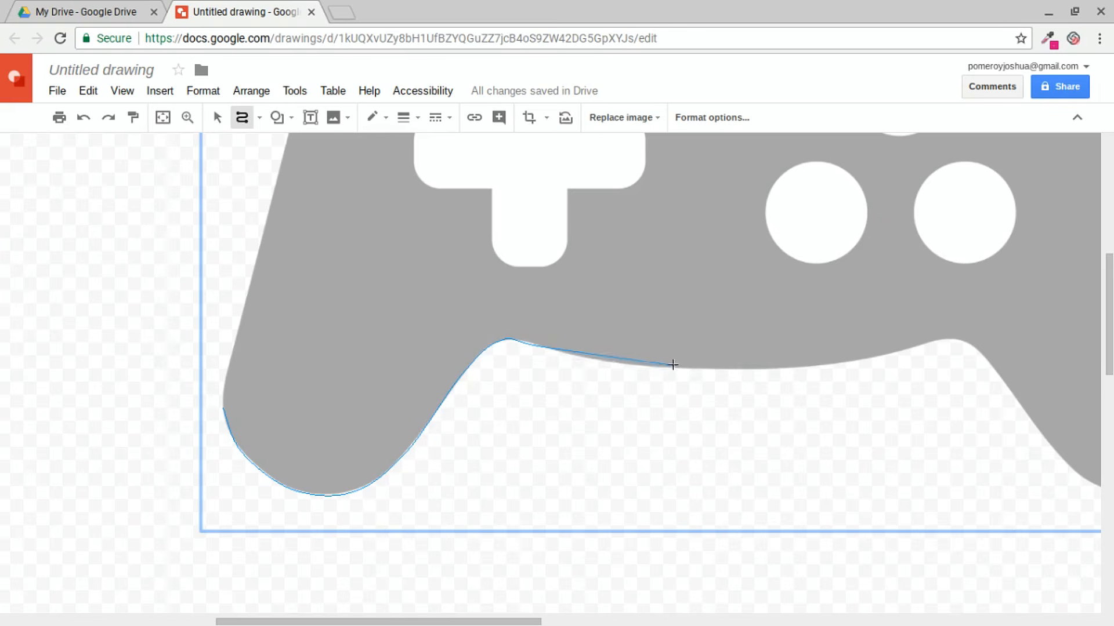
Continue the curve along the controller's underside and around the bottom of its right grip.
{"action": "left_click", "coordinate": [821, 364]}
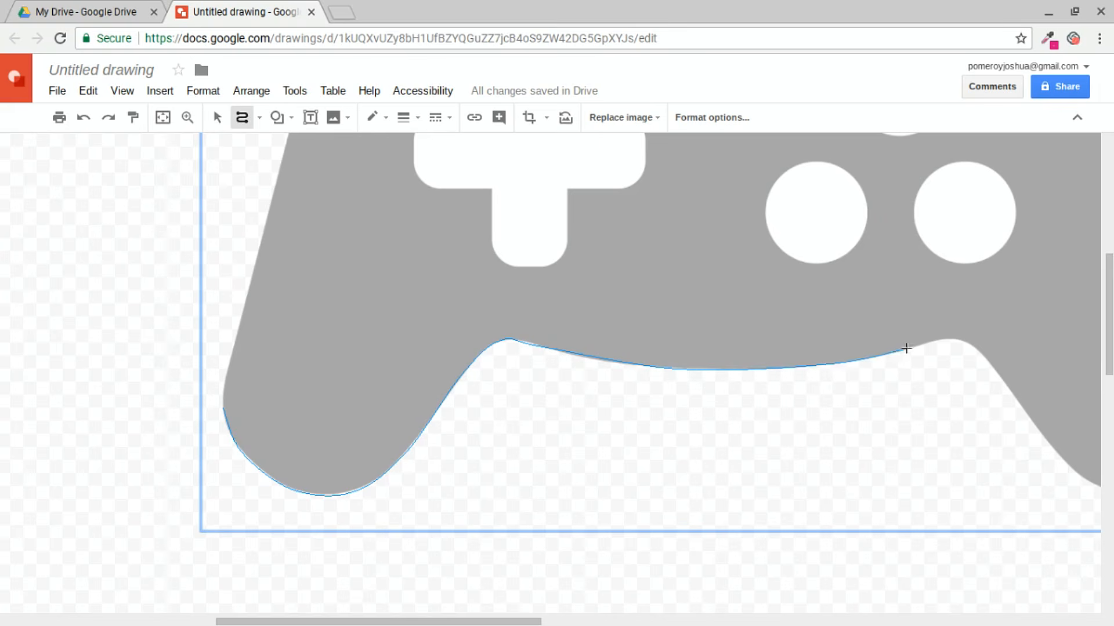
{"action": "left_click", "coordinate": [957, 337]}
{"action": "scroll", "coordinate": [1044, 447], "scroll_direction": "right", "scroll_amount": 3}
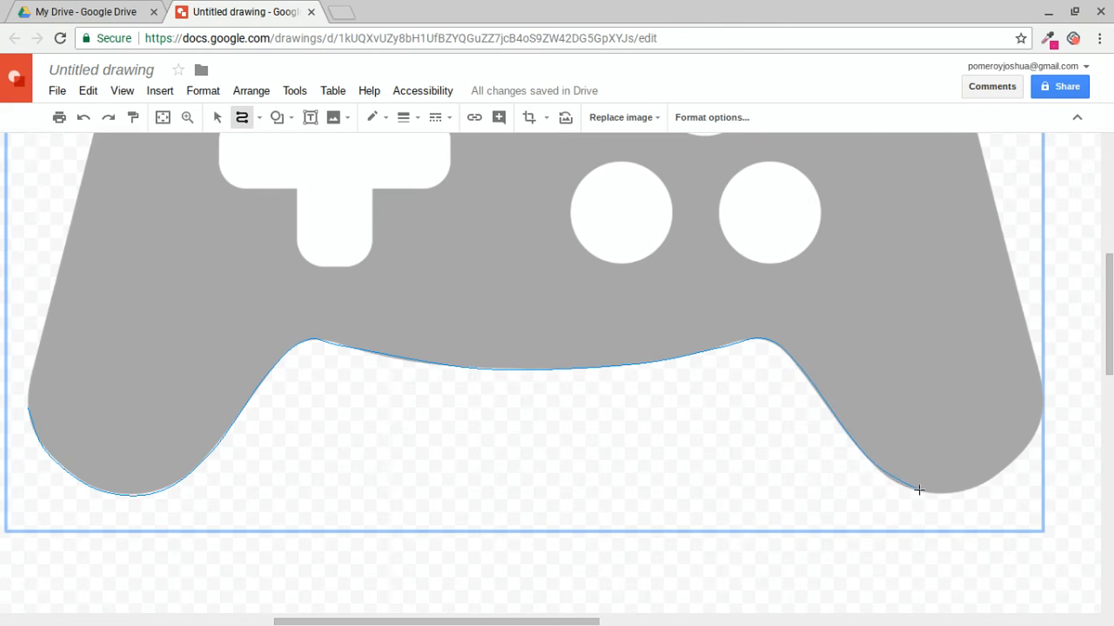
{"action": "left_click", "coordinate": [975, 488]}
Continue the curve up the controller's right side and over its right shoulder to the flat top edge.
{"action": "scroll", "coordinate": [1042, 392], "scroll_direction": "up", "scroll_amount": 6}
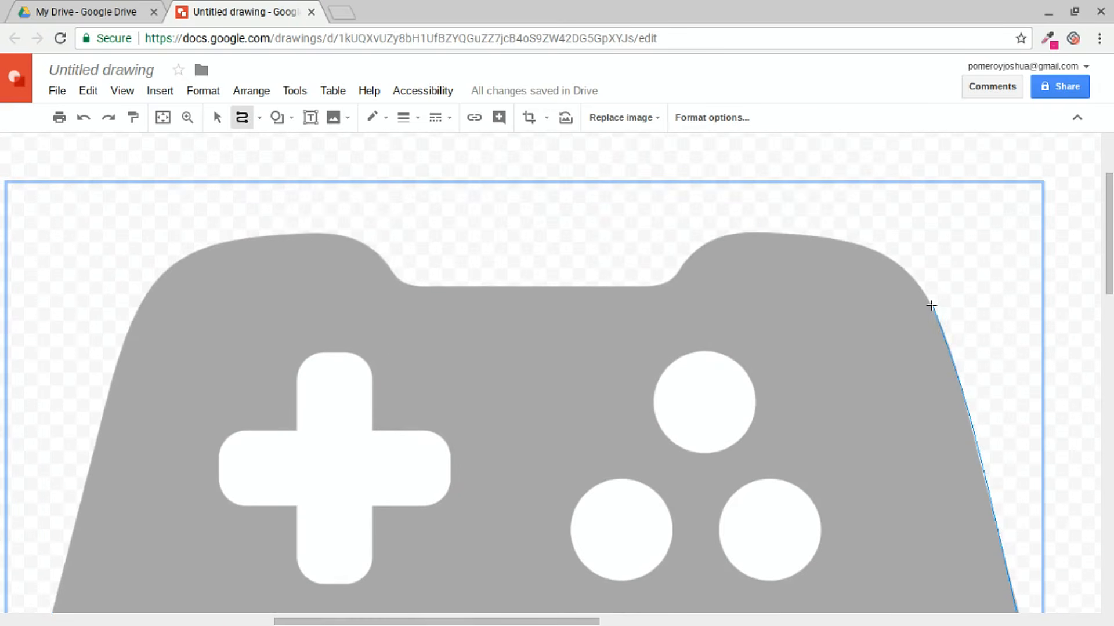
{"action": "left_click", "coordinate": [931, 306]}
{"action": "left_click", "coordinate": [891, 260]}
{"action": "left_click", "coordinate": [819, 234]}
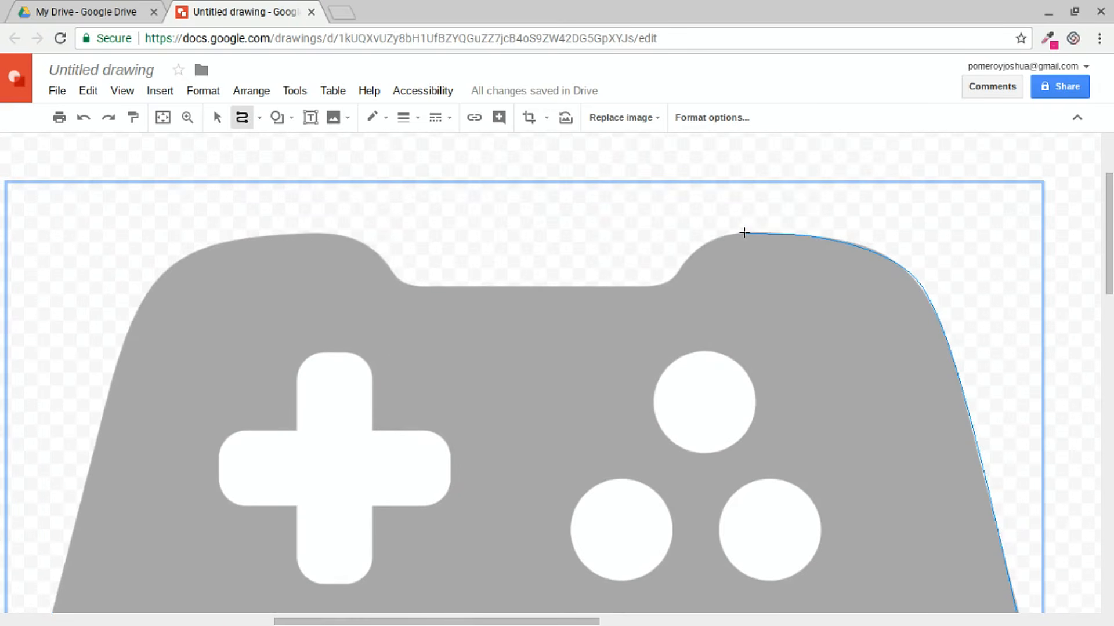
{"action": "left_click", "coordinate": [671, 282]}
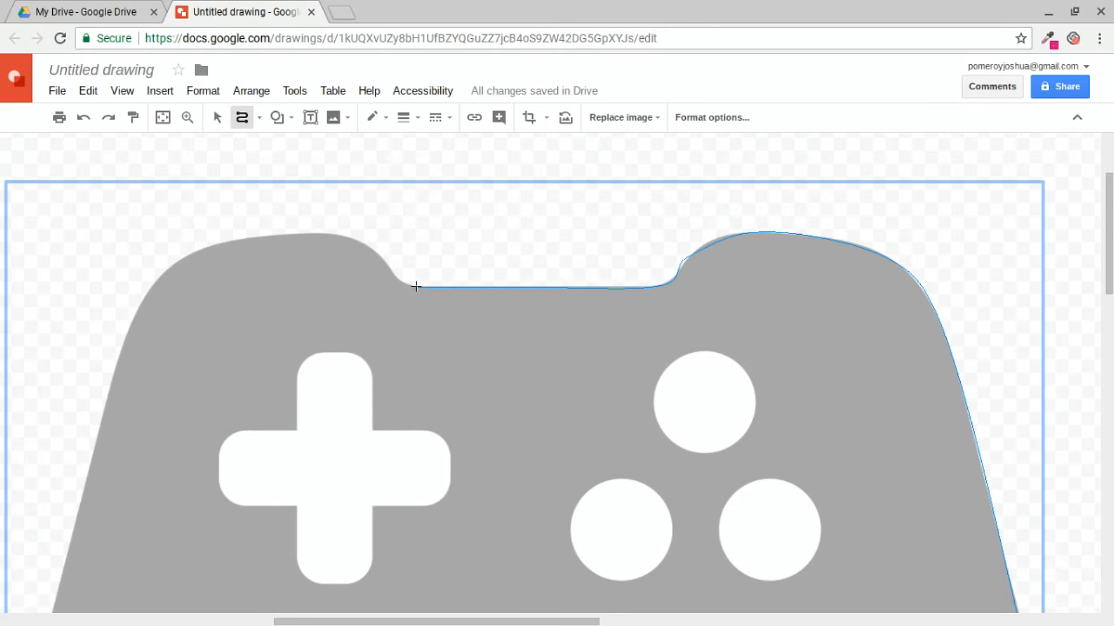
Trace the controller's left shoulder and left side and close the curve at its starting point on the left grip.
{"action": "left_click", "coordinate": [357, 242]}
{"action": "left_click", "coordinate": [267, 237]}
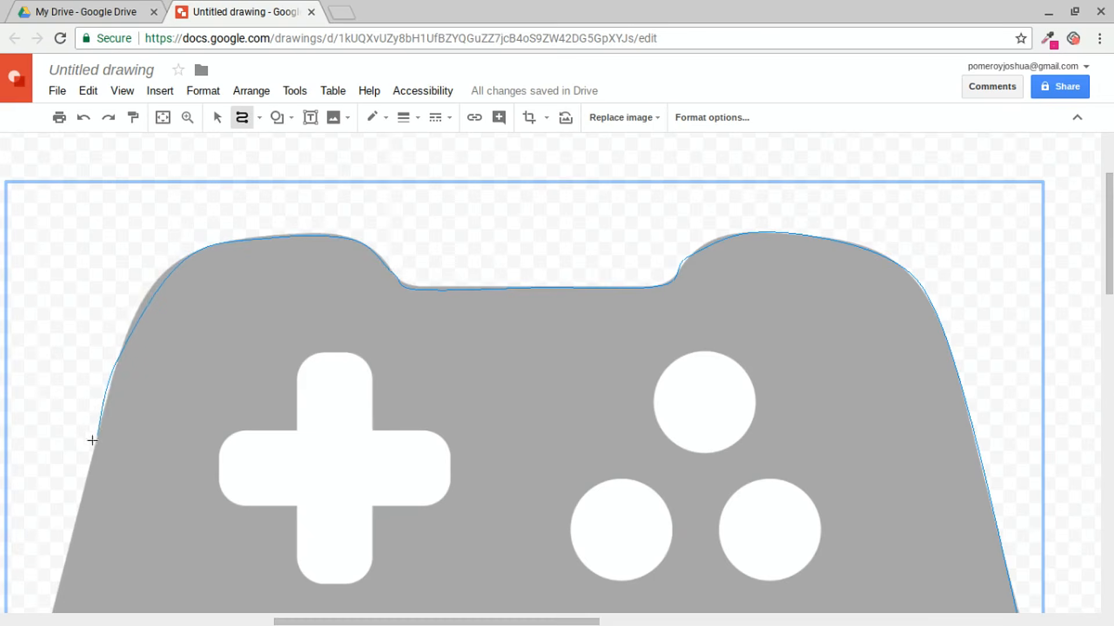
{"action": "scroll", "coordinate": [97, 433], "scroll_direction": "down", "scroll_amount": 2}
{"action": "scroll", "coordinate": [92, 463], "scroll_direction": "left", "scroll_amount": 2}
{"action": "scroll", "coordinate": [94, 463], "scroll_direction": "down", "scroll_amount": 1}
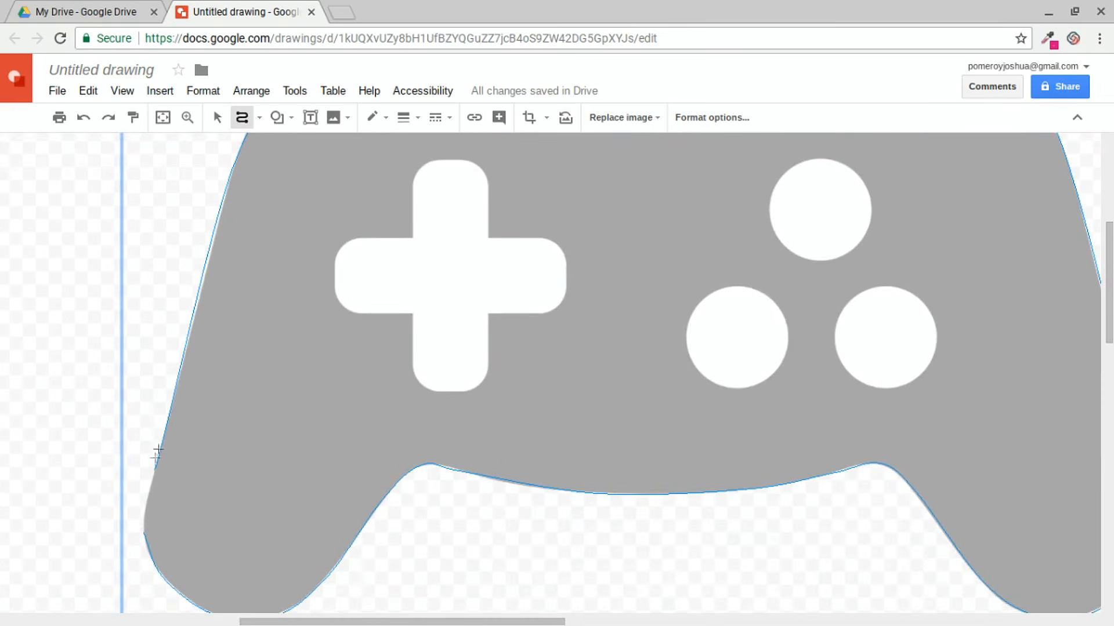
{"action": "left_click", "coordinate": [141, 527]}
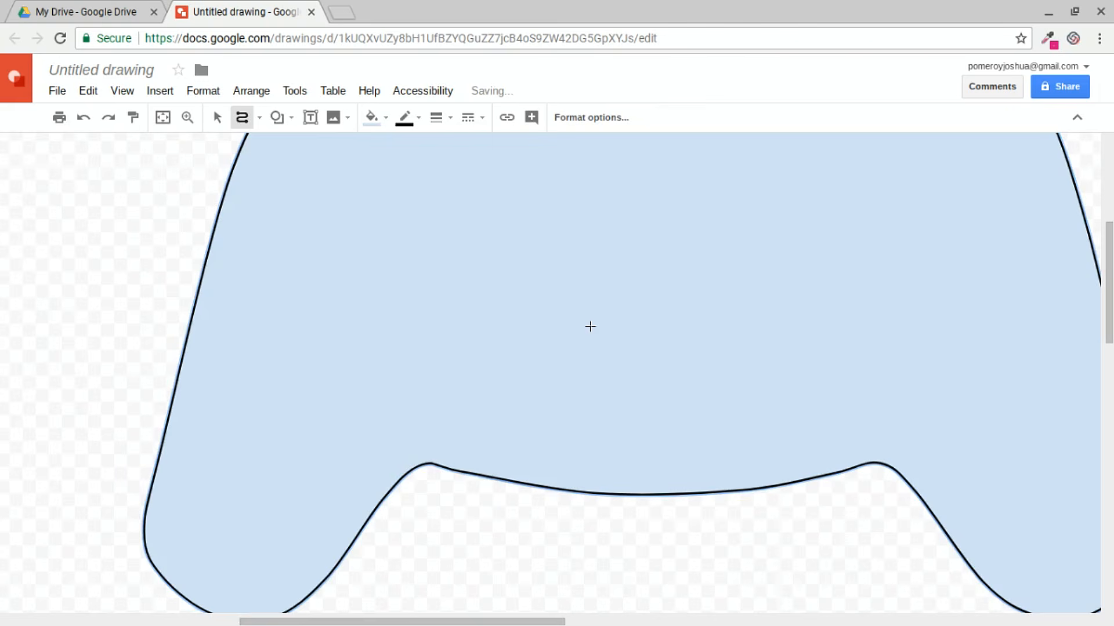
{"action": "key", "text": "ctrl+alt+minus"}
{"action": "key", "text": "ctrl+alt+plus"}
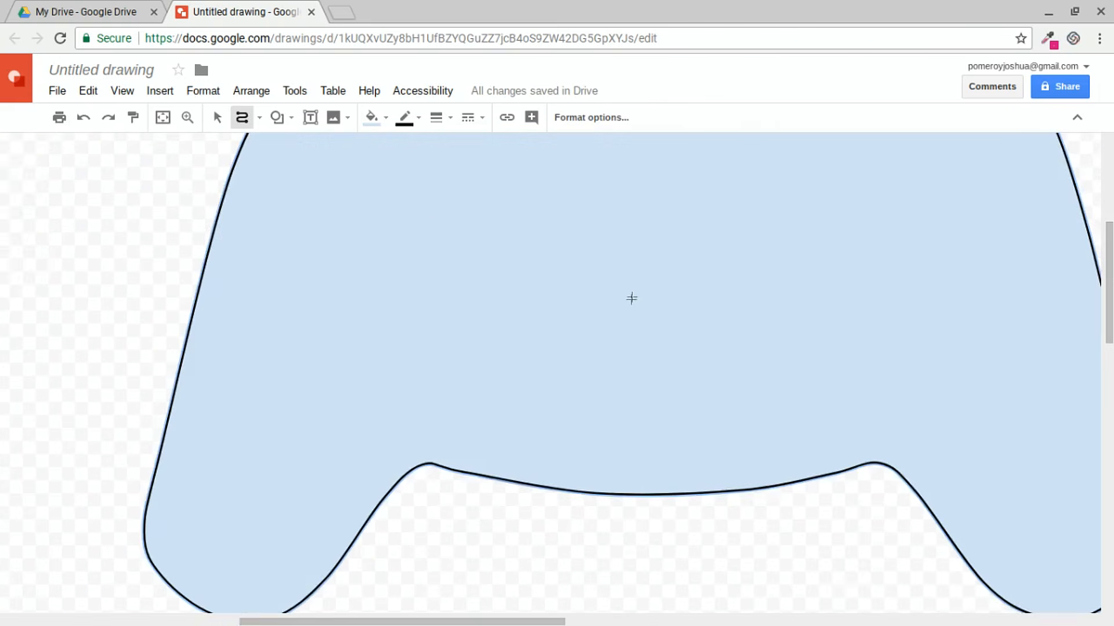
Reposition the curve points around the controller's left shoulder and the adjoining flat top edge to follow the reference image more closely.
{"action": "scroll", "coordinate": [627, 301], "scroll_direction": "up", "scroll_amount": 3}
{"action": "left_click", "coordinate": [215, 118]}
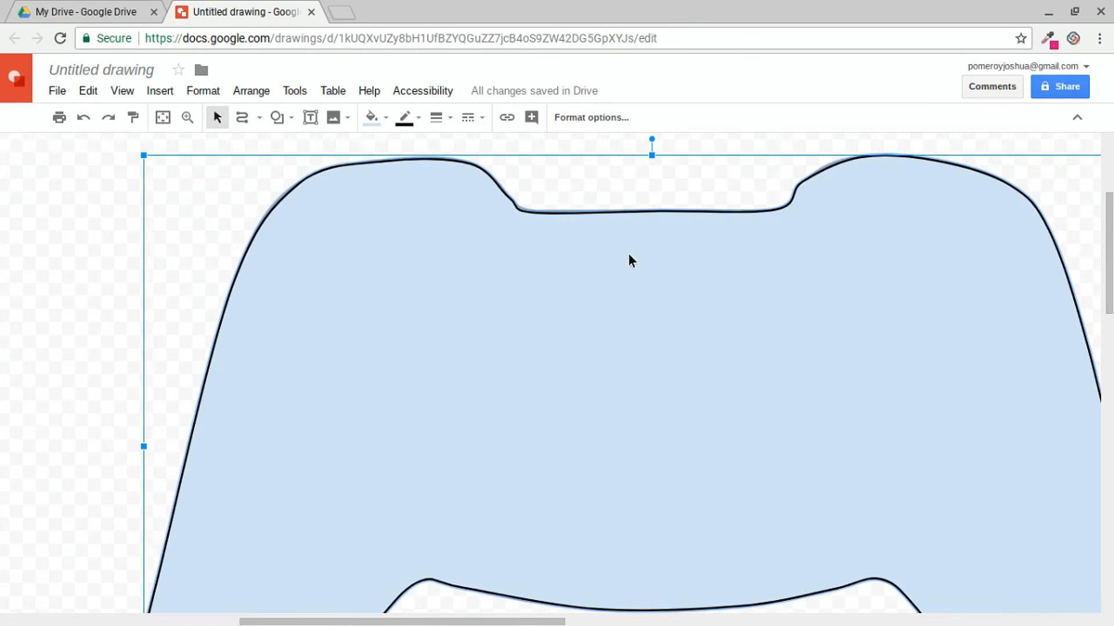
{"action": "double_click", "coordinate": [534, 235]}
{"action": "key", "text": "ctrl+alt+plus"}
{"action": "scroll", "coordinate": [525, 231], "scroll_direction": "up", "scroll_amount": 3}
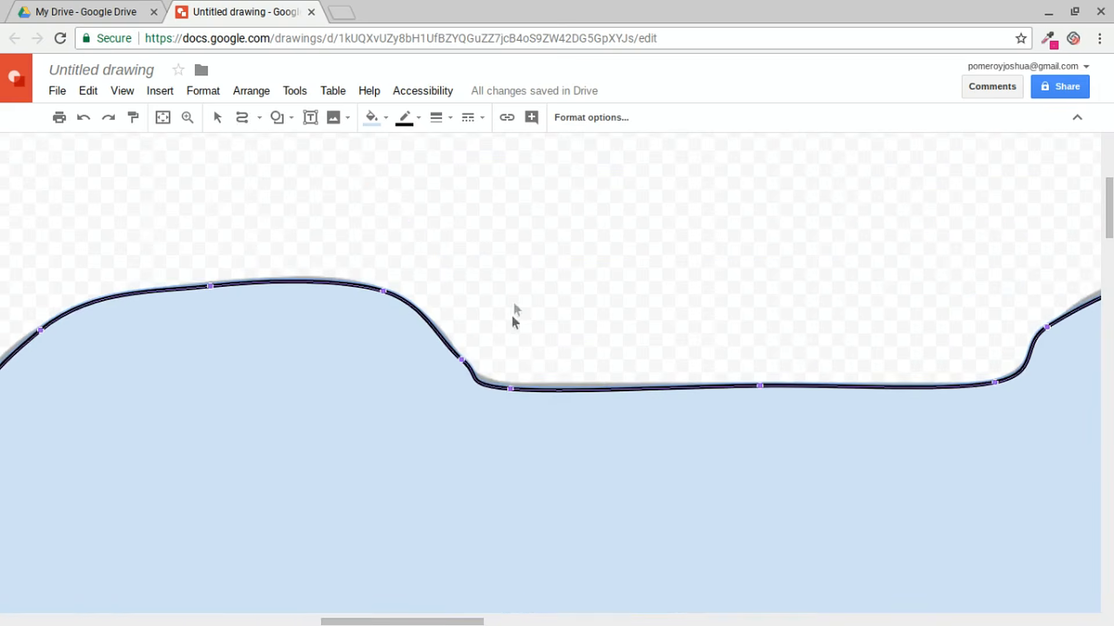
{"action": "left_click", "coordinate": [449, 346]}
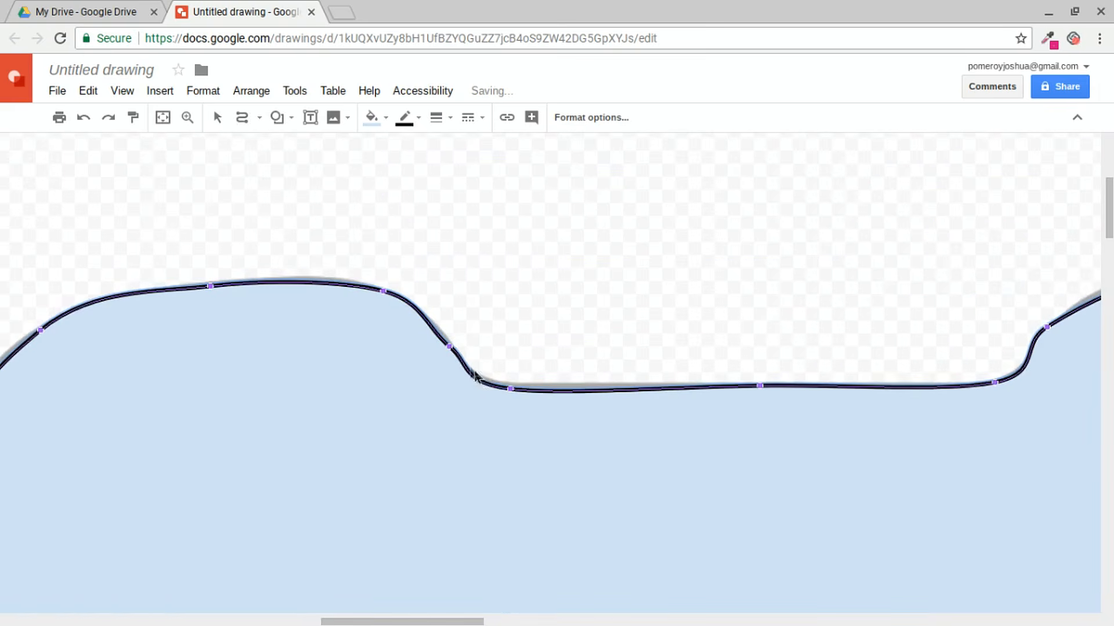
{"action": "left_click_drag", "start_coordinate": [510, 388], "coordinate": [529, 387]}
{"action": "left_click_drag", "start_coordinate": [449, 347], "coordinate": [459, 354]}
{"action": "mouse_move", "coordinate": [385, 291]}
{"action": "left_mouse_down"}
{"action": "mouse_move", "coordinate": [406, 306]}
{"action": "mouse_move", "coordinate": [367, 294]}
{"action": "mouse_move", "coordinate": [377, 290]}
{"action": "left_mouse_up"}
{"action": "left_click_drag", "start_coordinate": [456, 356], "coordinate": [473, 371]}
{"action": "left_click_drag", "start_coordinate": [377, 290], "coordinate": [399, 300]}
{"action": "left_click_drag", "start_coordinate": [529, 387], "coordinate": [585, 387]}
{"action": "left_click_drag", "start_coordinate": [210, 286], "coordinate": [255, 279]}
{"action": "left_click_drag", "start_coordinate": [398, 299], "coordinate": [400, 296]}
Reposition the curve points along the flat top edge and right shoulder to match the reference image, and finish editing the curve.
{"action": "scroll", "coordinate": [412, 401], "scroll_direction": "right", "scroll_amount": 14}
{"action": "scroll", "coordinate": [412, 401], "scroll_direction": "left", "scroll_amount": 2}
{"action": "left_click_drag", "start_coordinate": [360, 327], "coordinate": [379, 312]}
{"action": "left_click_drag", "start_coordinate": [308, 381], "coordinate": [302, 384]}
{"action": "left_click_drag", "start_coordinate": [379, 313], "coordinate": [378, 316]}
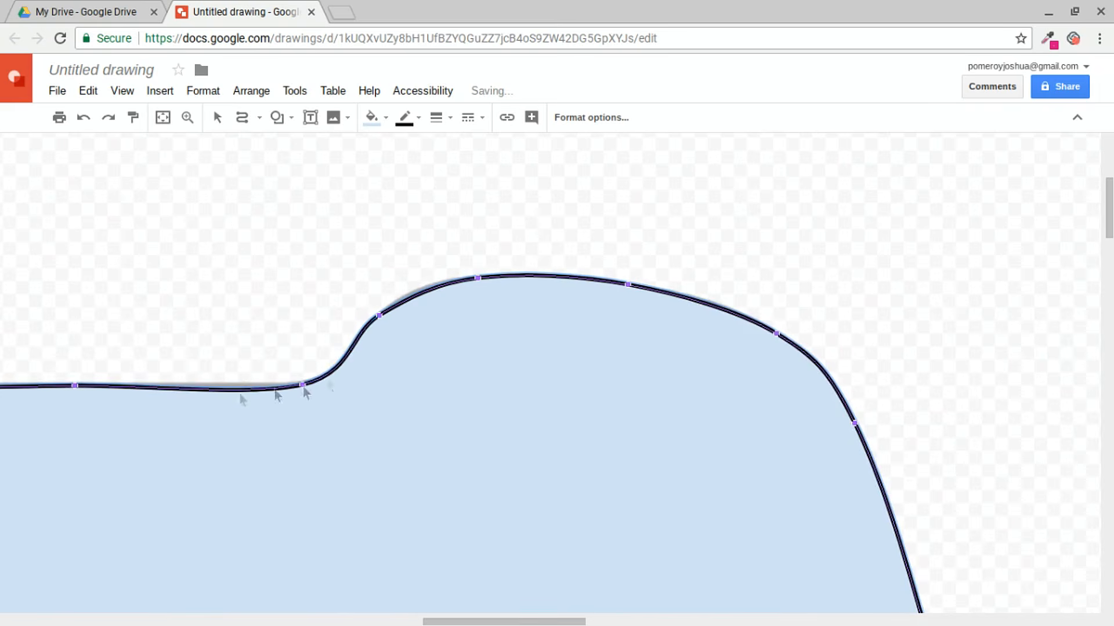
{"action": "left_click_drag", "start_coordinate": [75, 386], "coordinate": [123, 385]}
{"action": "scroll", "coordinate": [442, 400], "scroll_direction": "left", "scroll_amount": 6}
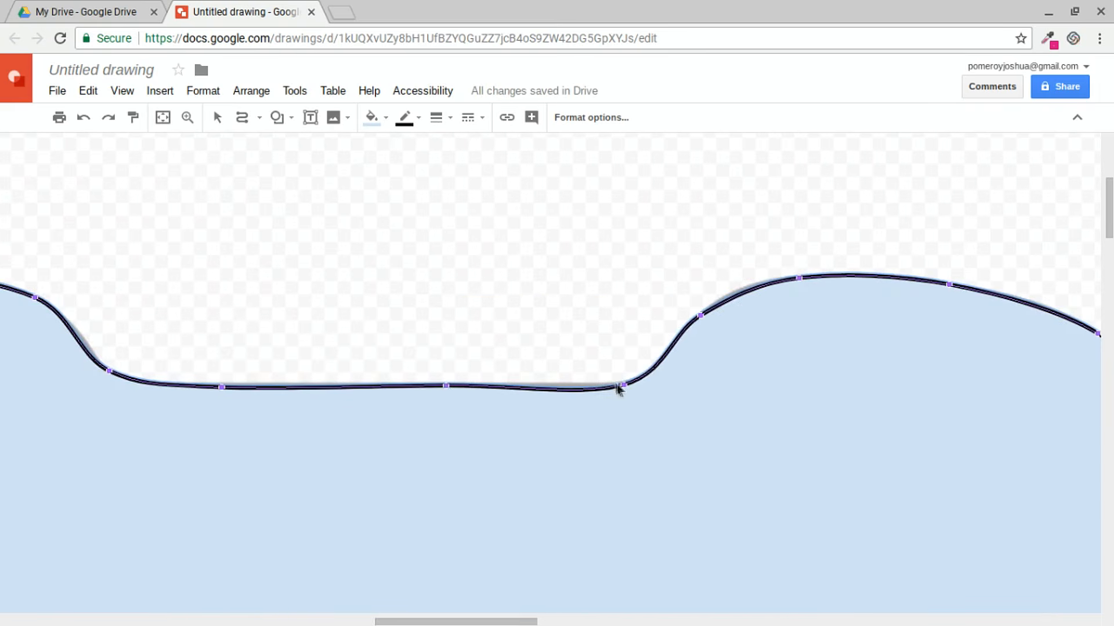
{"action": "left_click_drag", "start_coordinate": [623, 384], "coordinate": [630, 378]}
{"action": "left_click_drag", "start_coordinate": [699, 314], "coordinate": [708, 309]}
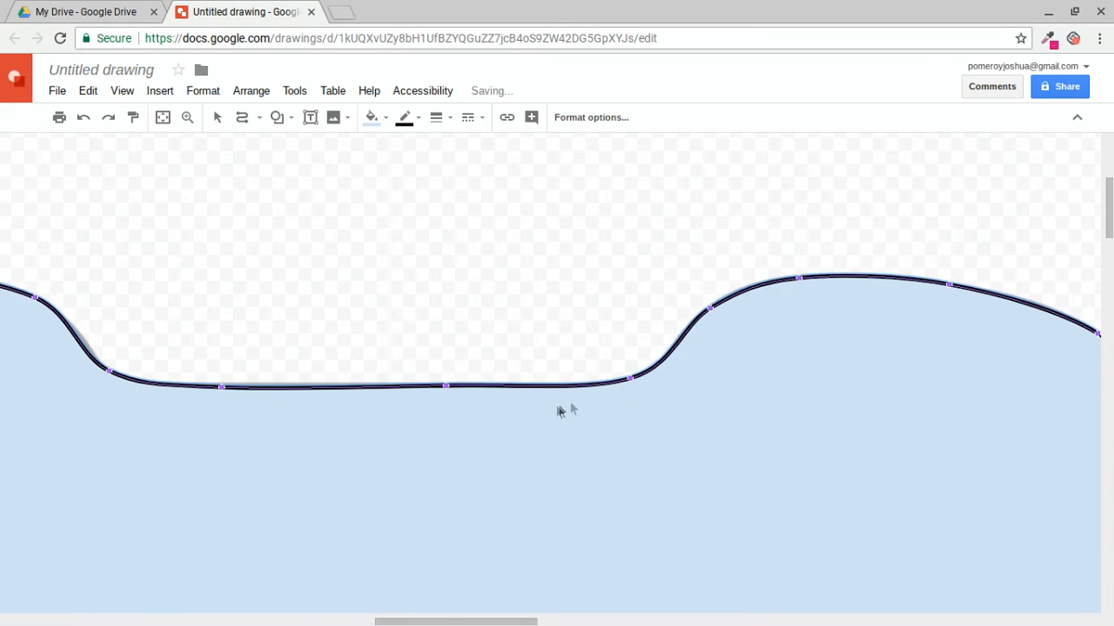
{"action": "key", "text": "ctrl+alt+minus"}
{"action": "key", "text": "ctrl+alt+minus"}
{"action": "key", "text": "Escape"}
Delete the grey reference controller from beneath the traced shape, keeping the traced shape near the middle of the drawing.
{"action": "scroll", "coordinate": [833, 355], "scroll_direction": "down", "scroll_amount": 3}
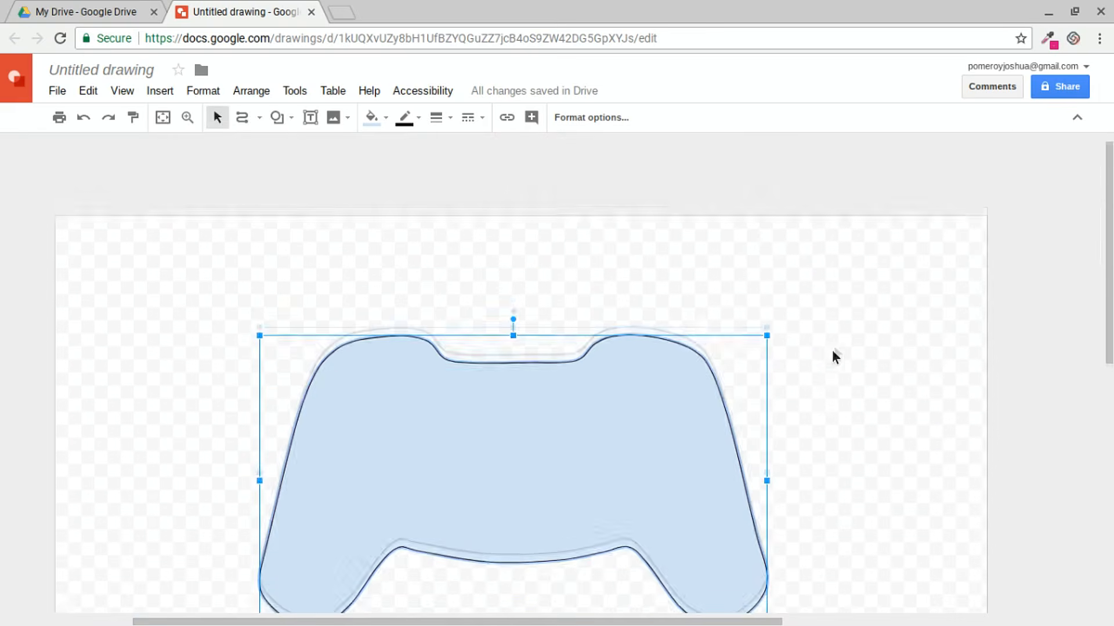
{"action": "left_click_drag", "start_coordinate": [583, 324], "coordinate": [383, 342]}
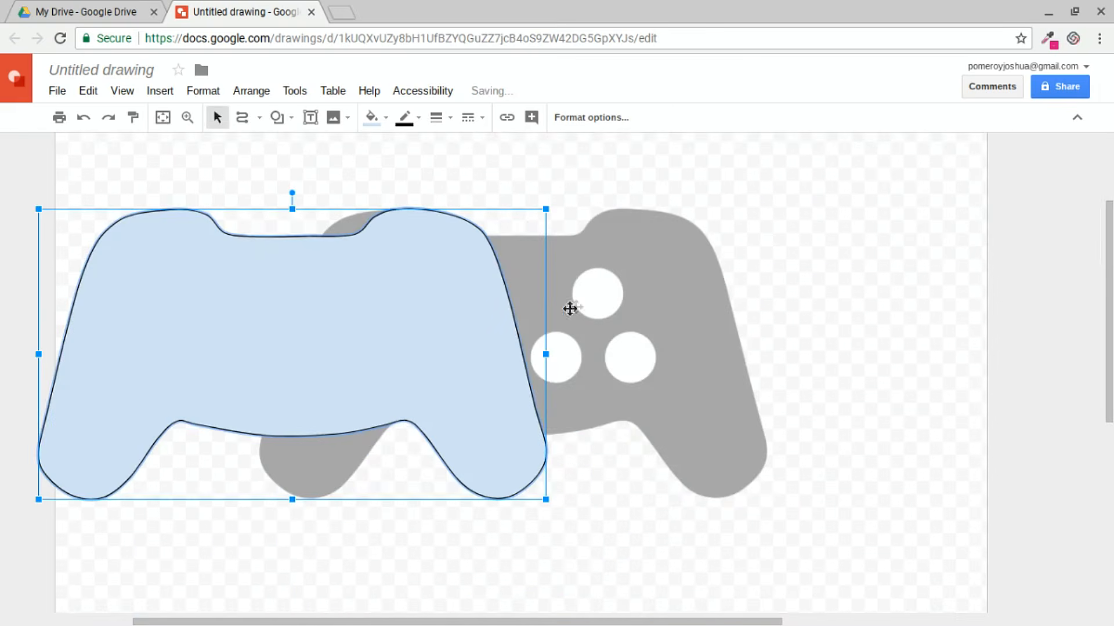
{"action": "left_click", "coordinate": [689, 289]}
{"action": "key", "text": "Delete"}
{"action": "left_click_drag", "start_coordinate": [421, 316], "coordinate": [626, 316]}
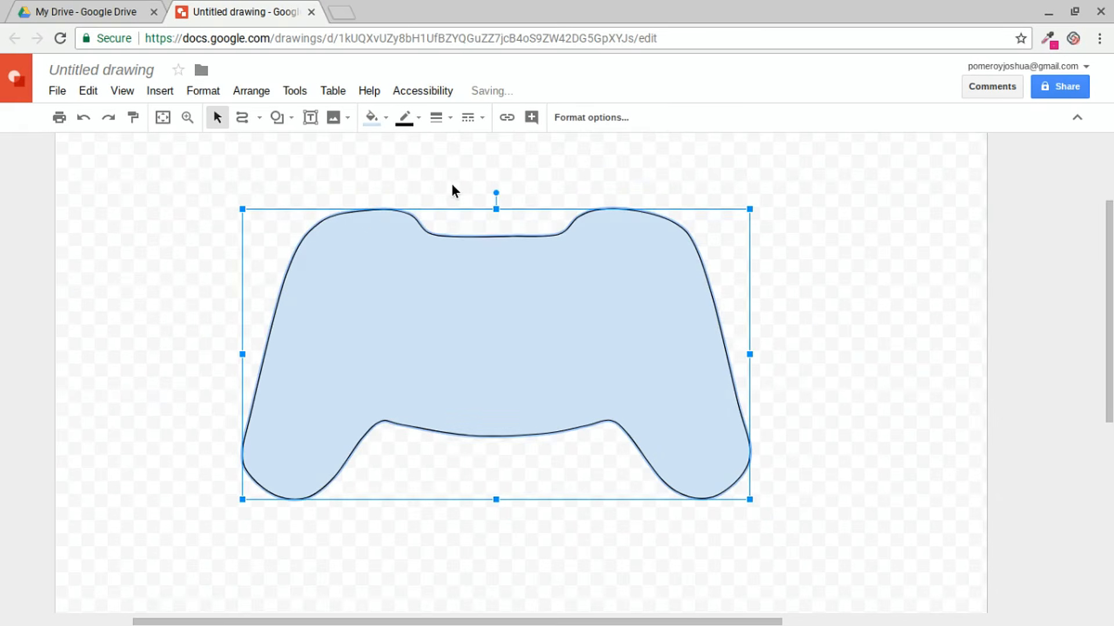
Make the controller shape's outline transparent and fill the shape with solid black.
{"action": "left_click", "coordinate": [406, 118]}
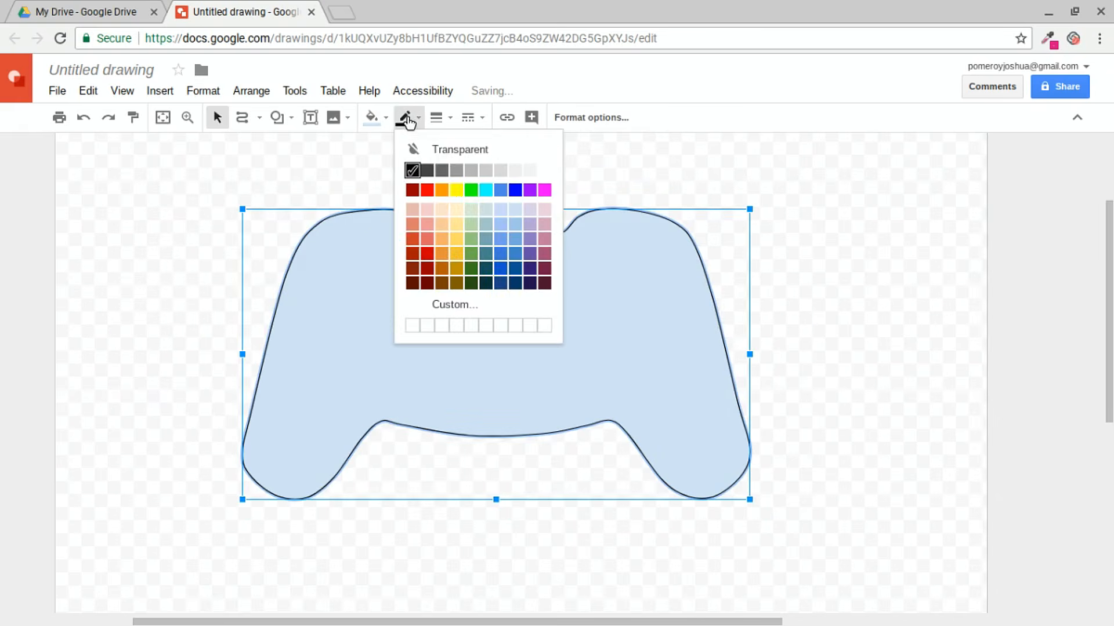
{"action": "left_click", "coordinate": [450, 152]}
{"action": "left_click", "coordinate": [375, 116]}
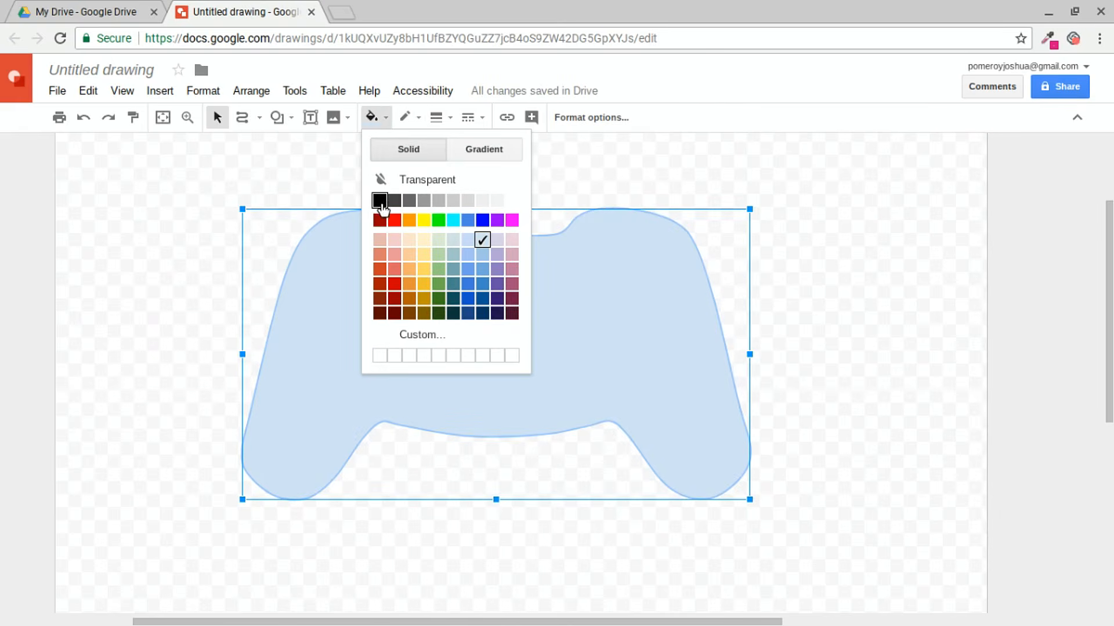
{"action": "left_click", "coordinate": [380, 202]}
{"action": "key", "text": "ctrl+alt+minus"}
{"action": "scroll", "coordinate": [381, 200], "scroll_direction": "down", "scroll_amount": 1}
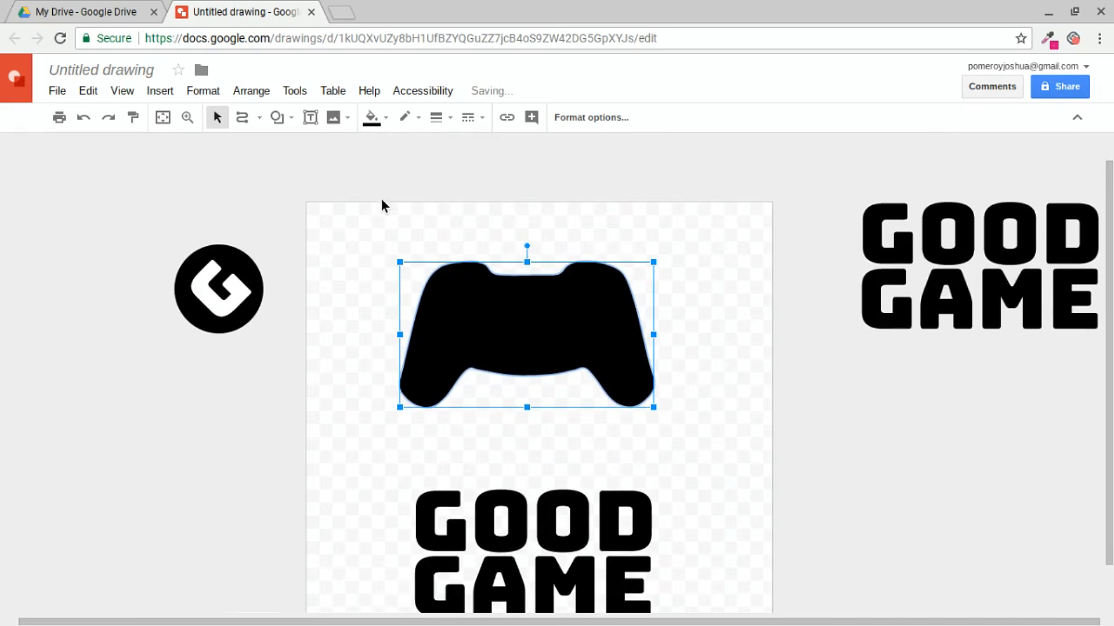
{"action": "left_click", "coordinate": [767, 272]}
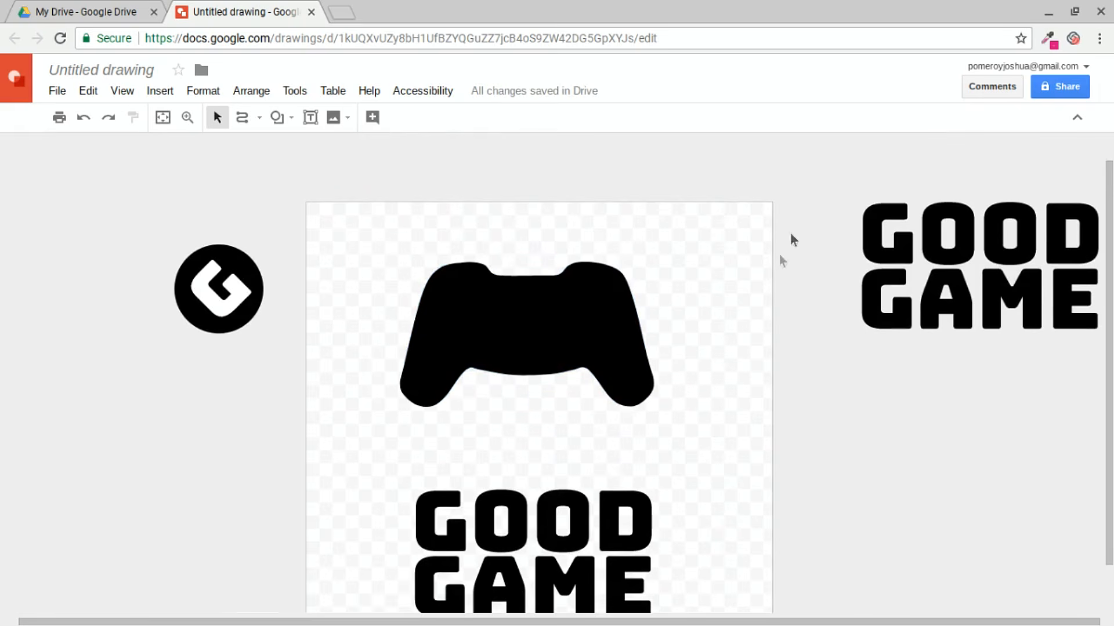
Look up the pink in the colour picker extension and duplicate the circled G badge directly below the original.
{"action": "left_click", "coordinate": [1050, 43]}
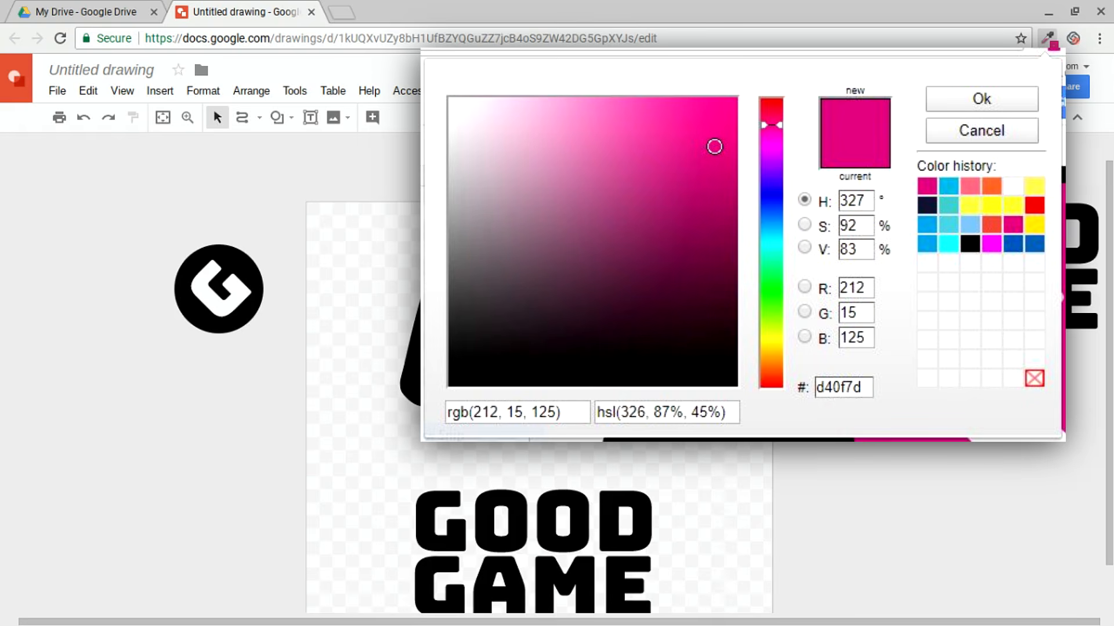
{"action": "scroll", "coordinate": [845, 394], "scroll_direction": "down", "scroll_amount": 1}
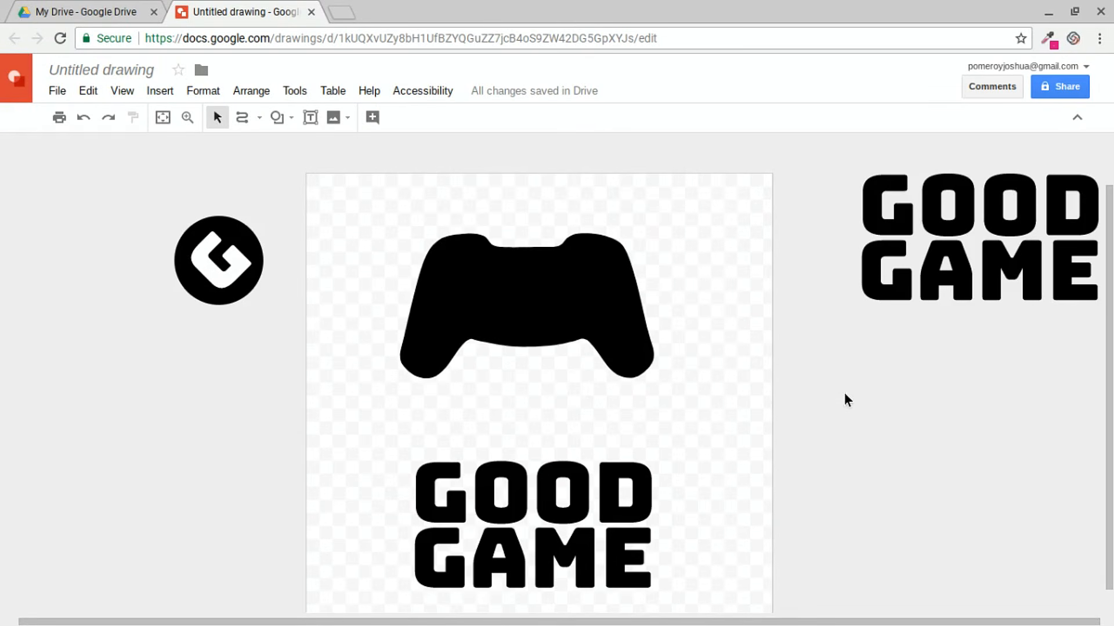
{"action": "left_click", "coordinate": [243, 249]}
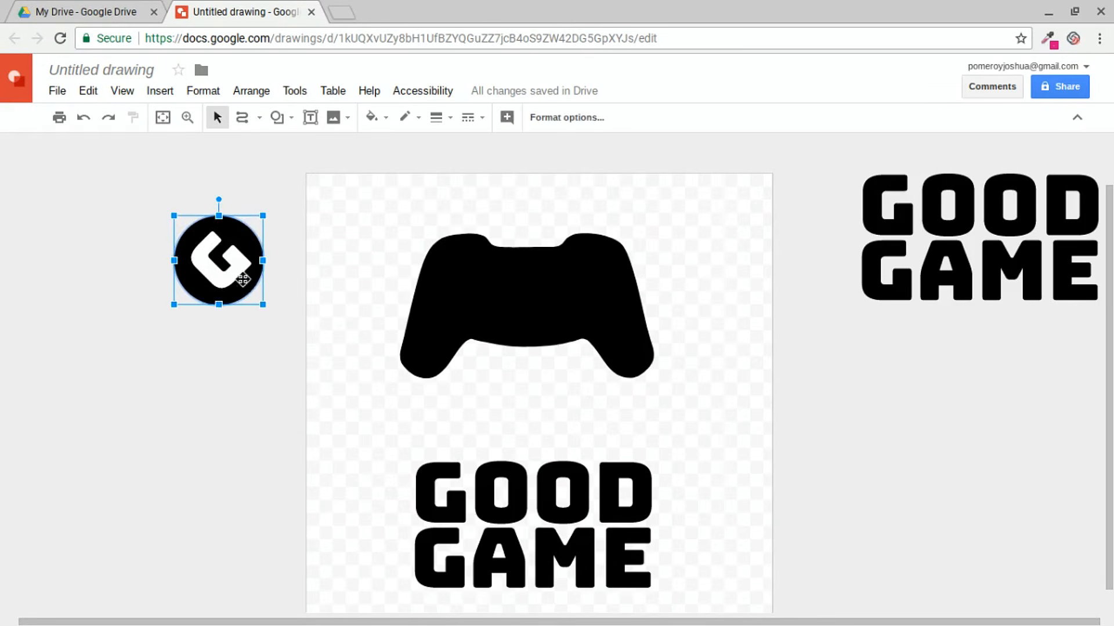
{"action": "left_click_drag", "start_coordinate": [246, 290], "coordinate": [239, 369]}
{"action": "key", "text": "Down"}
{"action": "key", "text": "Down"}
{"action": "key", "text": "Down"}
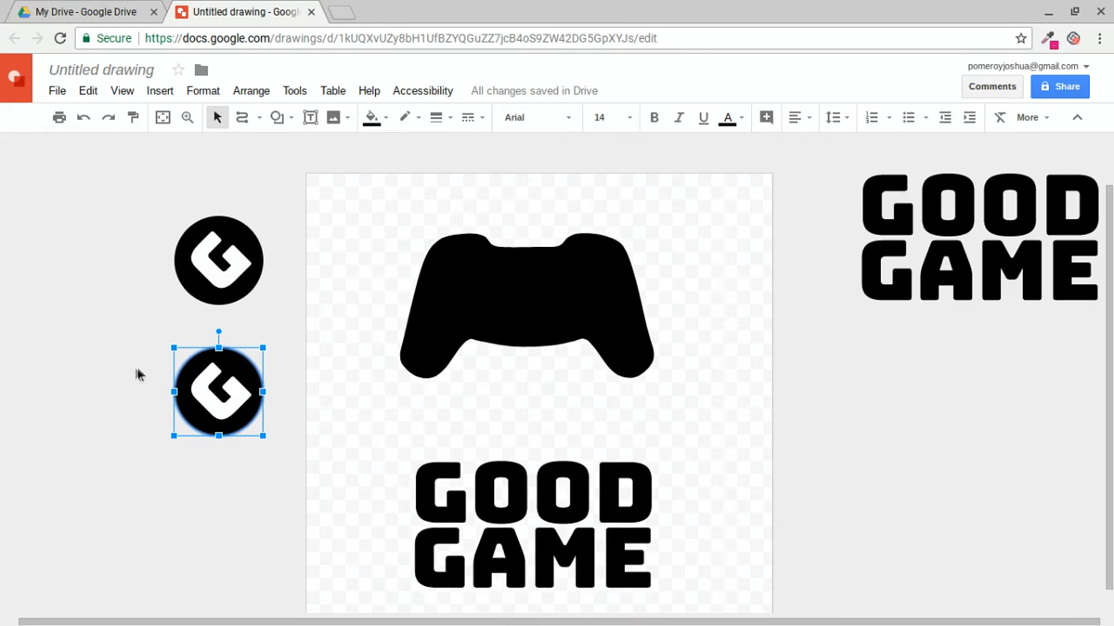
Fill the circle of the duplicated G badge with the custom pink.
{"action": "left_click", "coordinate": [380, 119]}
{"action": "left_click", "coordinate": [413, 333]}
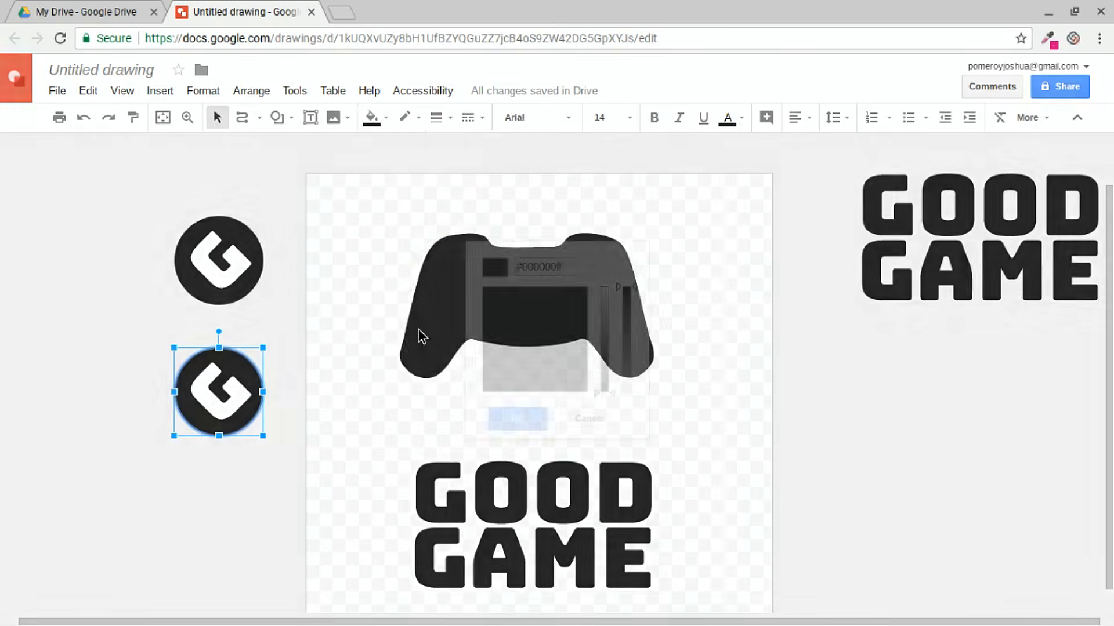
{"action": "left_click_drag", "start_coordinate": [549, 266], "coordinate": [444, 267]}
{"action": "key", "text": "ctrl+v"}
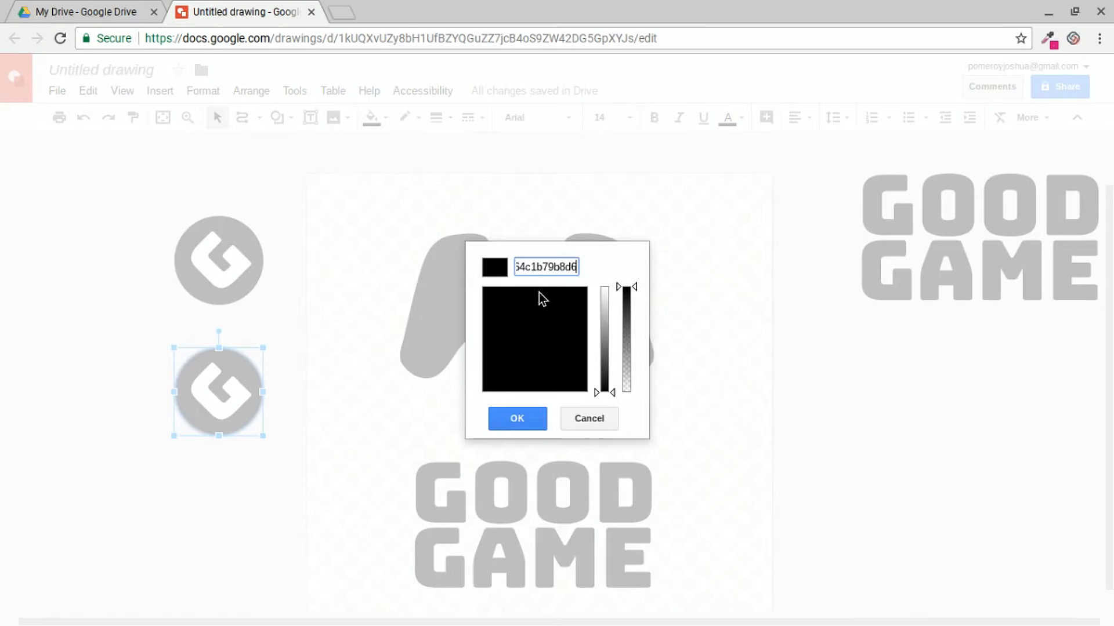
{"action": "left_click", "coordinate": [517, 419]}
Move the black controller slightly down so it is centred above the GOOD GAME lettering.
{"action": "left_click", "coordinate": [453, 290]}
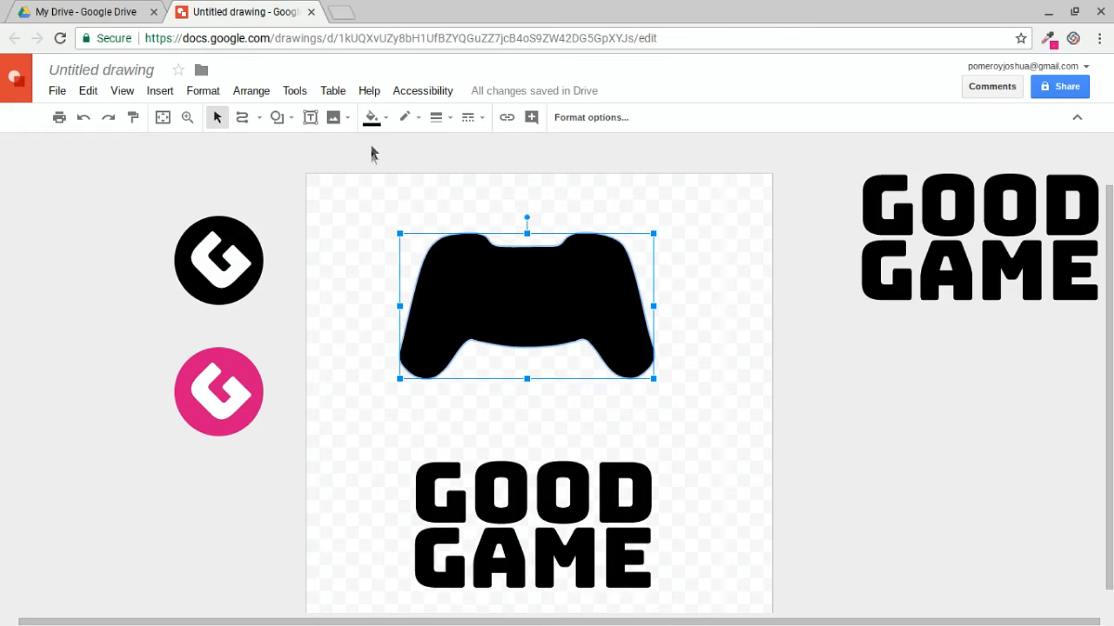
{"action": "left_click", "coordinate": [371, 117]}
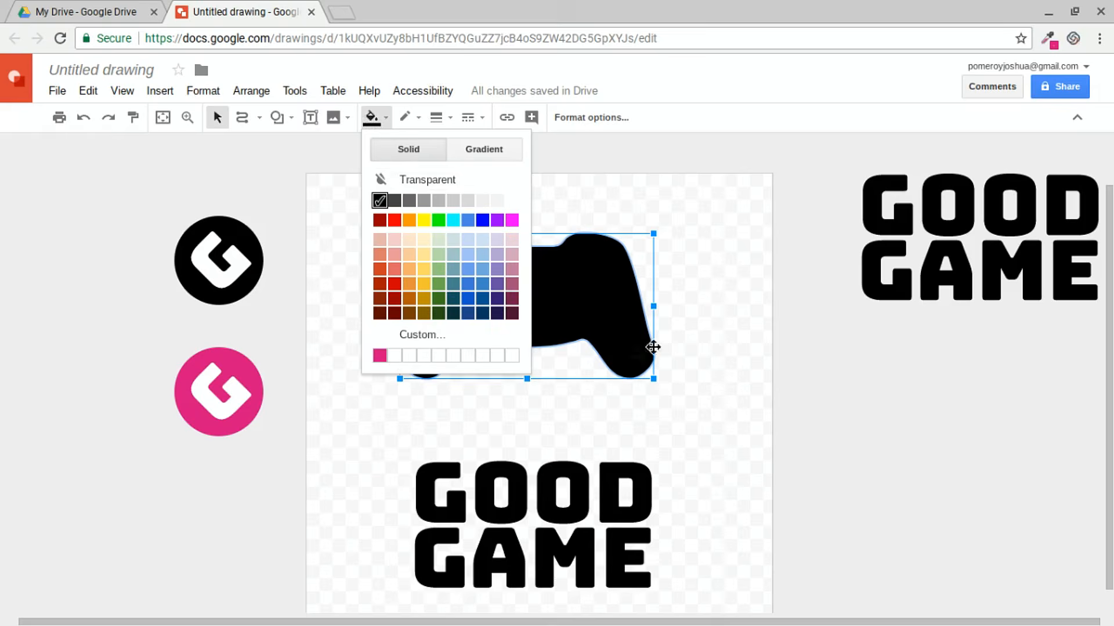
{"action": "left_click", "coordinate": [714, 322]}
{"action": "left_click_drag", "start_coordinate": [604, 318], "coordinate": [608, 338]}
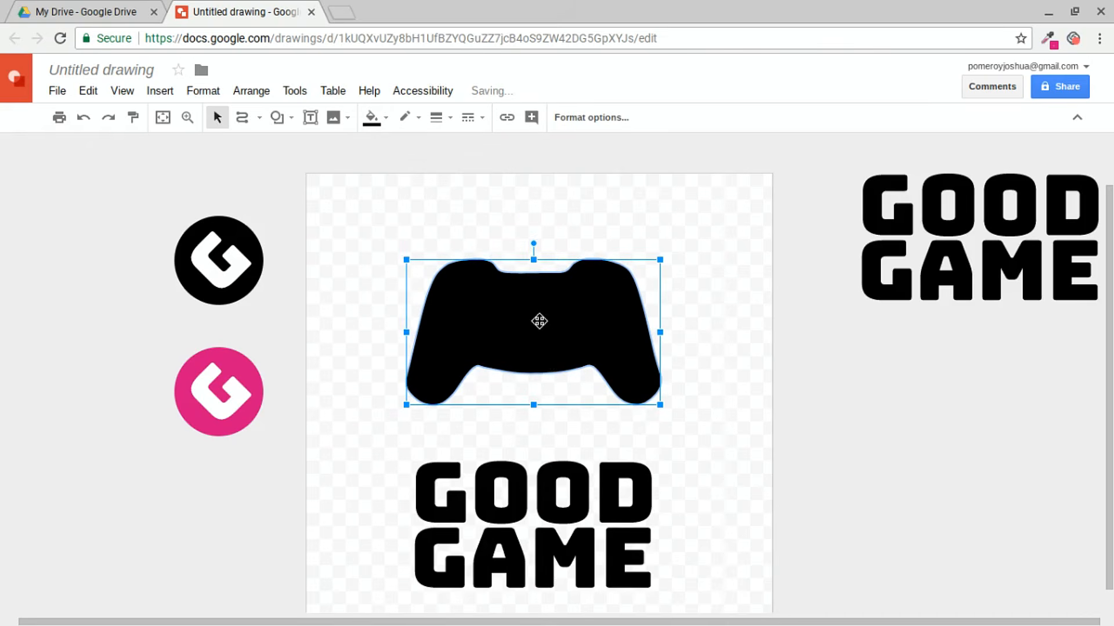
Fill the word GOOD below the controller with white.
{"action": "left_click", "coordinate": [649, 499]}
{"action": "left_click_drag", "start_coordinate": [691, 495], "coordinate": [594, 544]}
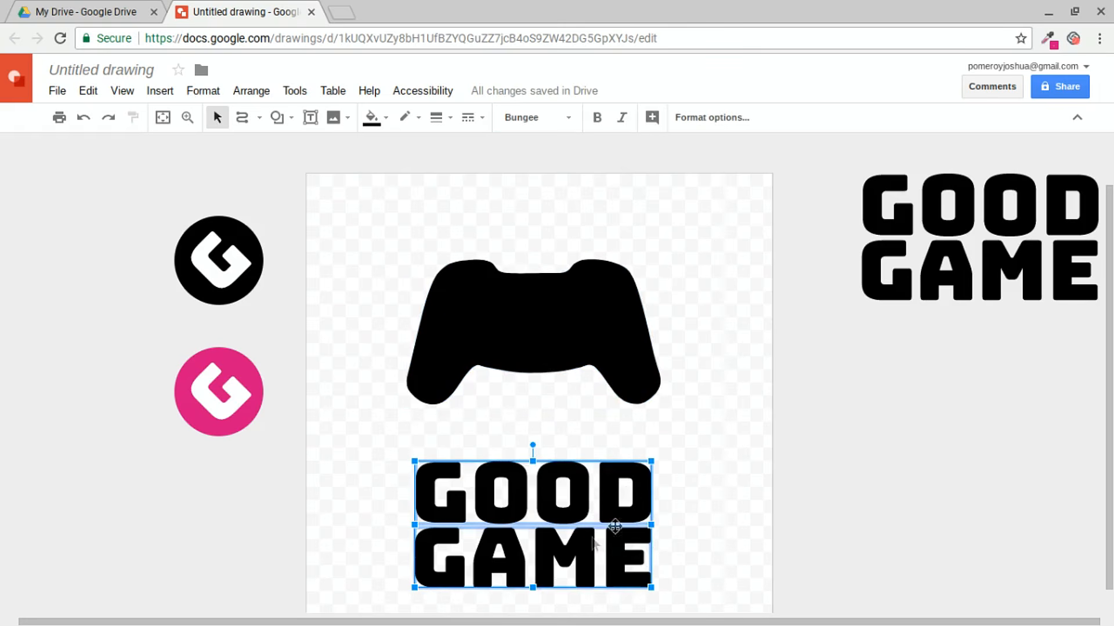
{"action": "left_click", "coordinate": [696, 551]}
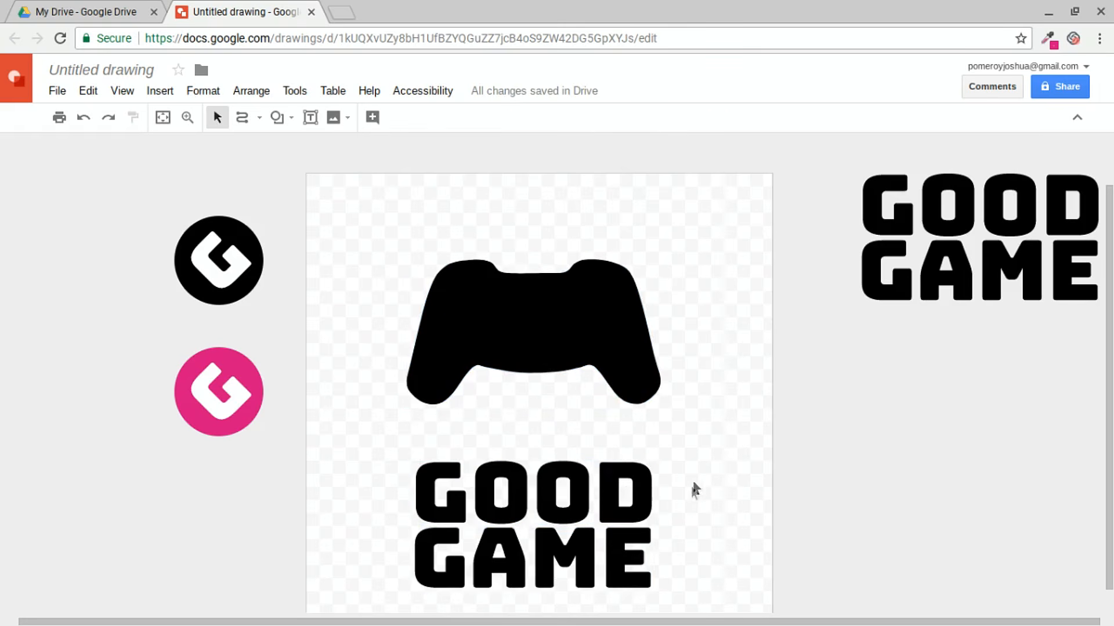
{"action": "left_click_drag", "start_coordinate": [593, 489], "coordinate": [545, 509]}
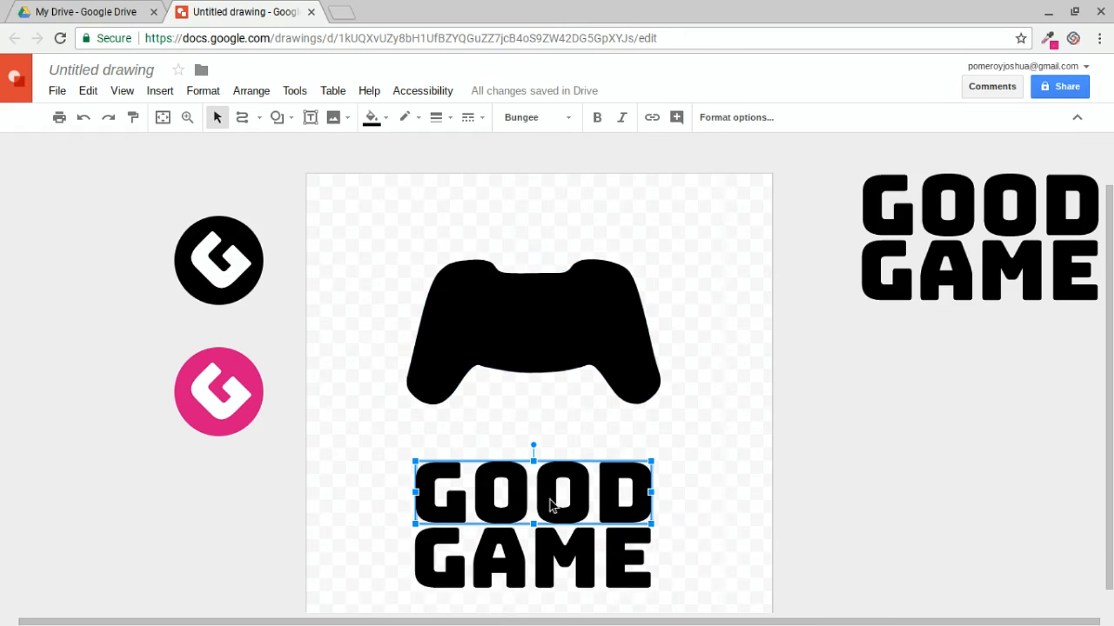
{"action": "left_click", "coordinate": [372, 118]}
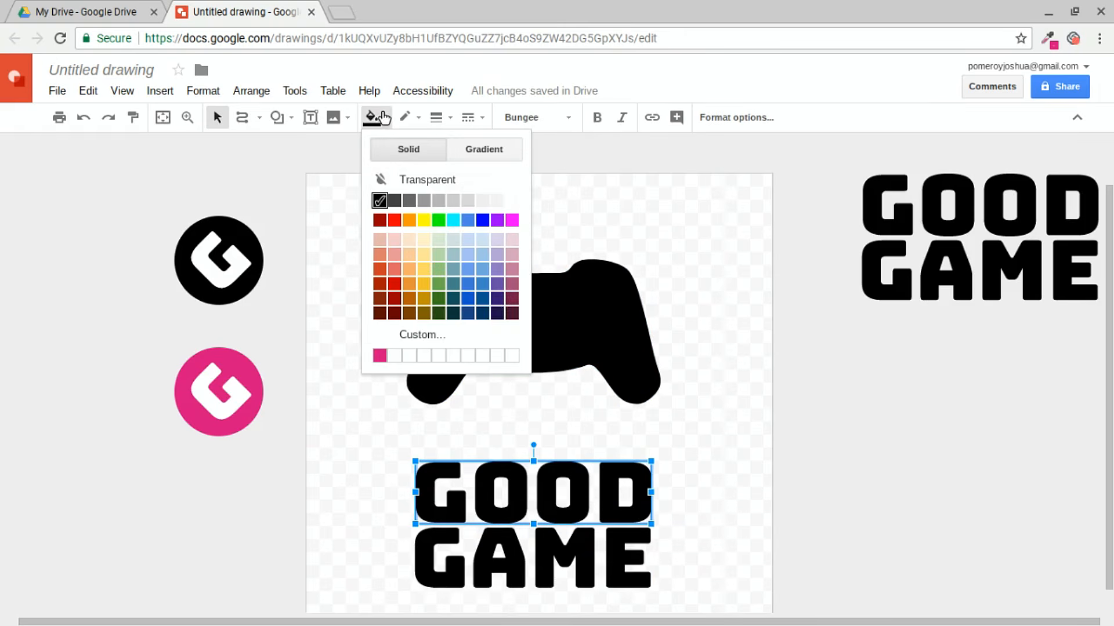
{"action": "left_click", "coordinate": [513, 203]}
Fill the word GAME with the custom pink and place the GOOD GAME lettering over the black controller.
{"action": "left_click", "coordinate": [547, 566]}
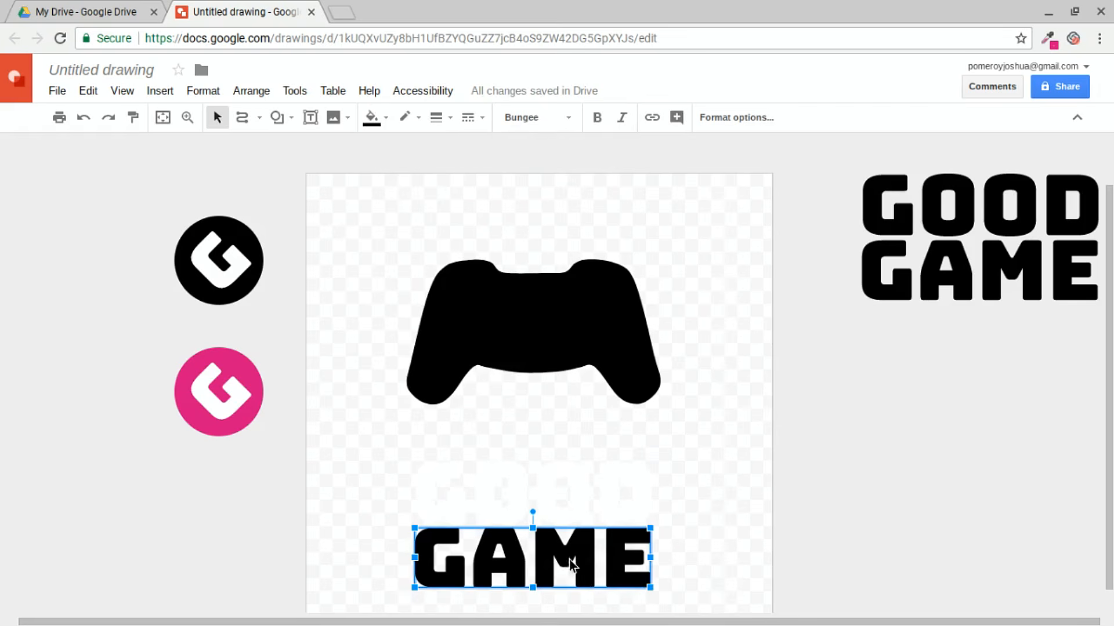
{"action": "left_click", "coordinate": [371, 118]}
{"action": "left_click", "coordinate": [378, 356]}
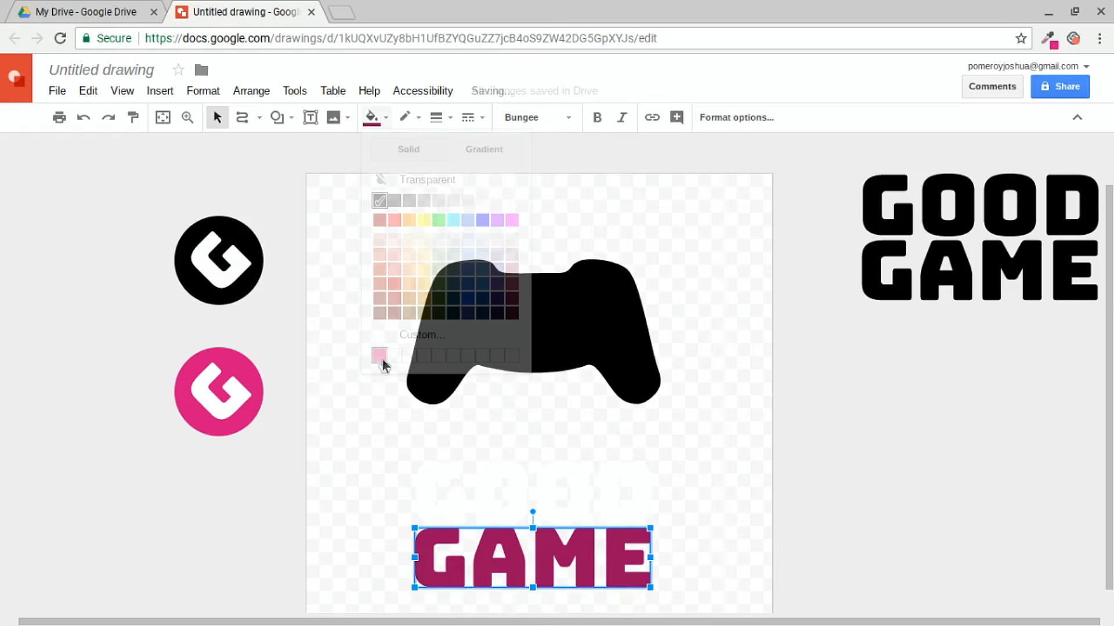
{"action": "left_click_drag", "start_coordinate": [699, 493], "coordinate": [622, 386]}
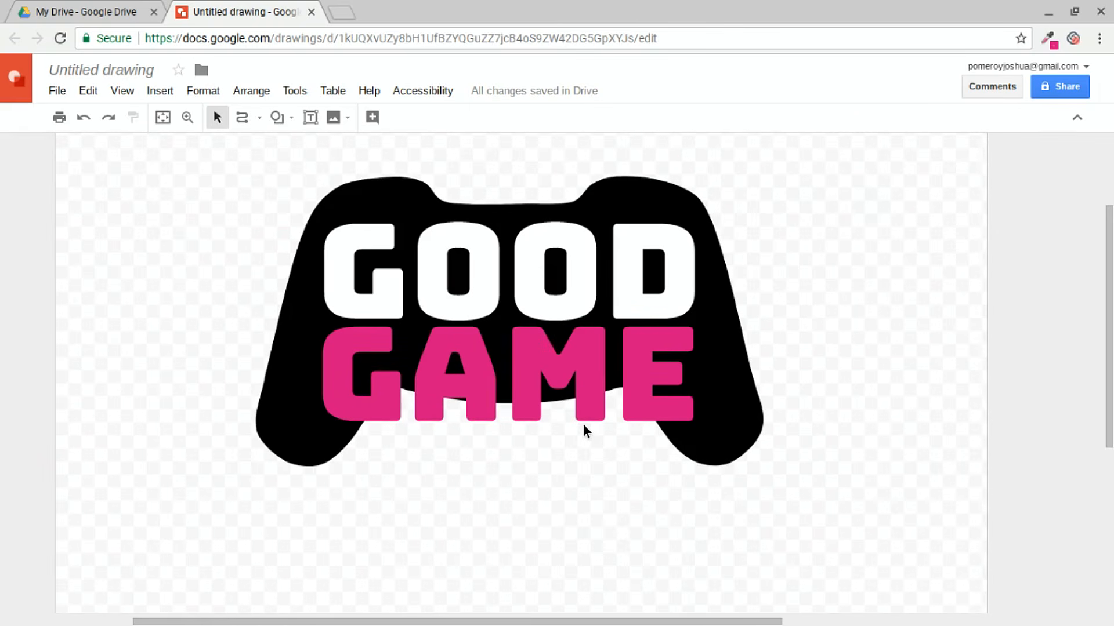
Duplicate the pink word GAME about half its height lower and fill the copy with black.
{"action": "left_click", "coordinate": [640, 407]}
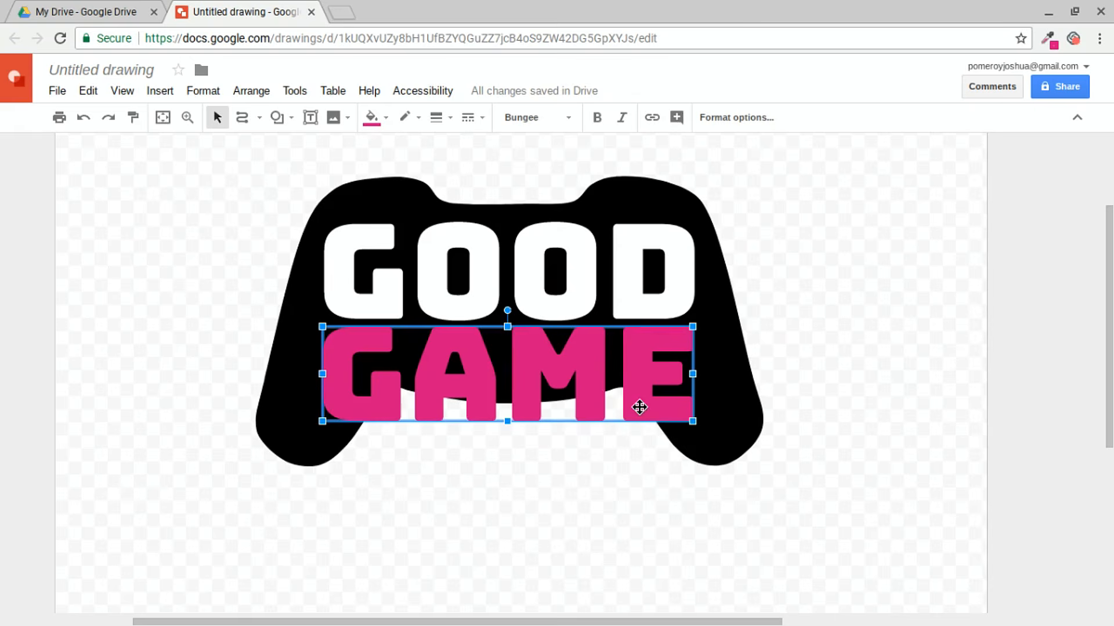
{"action": "left_click_drag", "start_coordinate": [640, 413], "coordinate": [641, 467]}
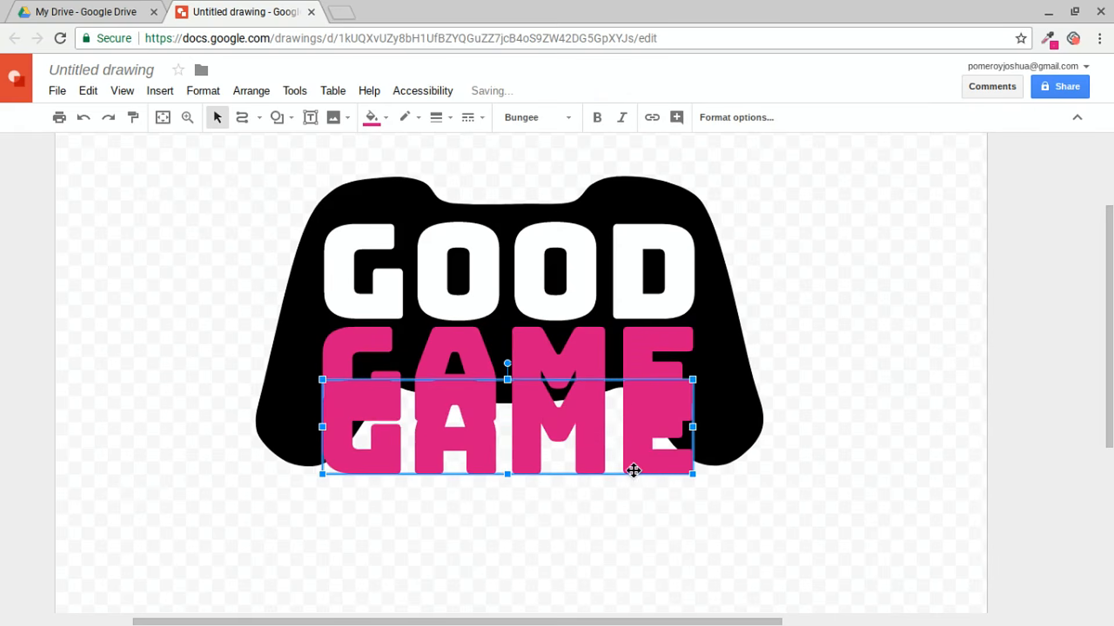
{"action": "left_click", "coordinate": [372, 118]}
{"action": "left_click", "coordinate": [380, 201]}
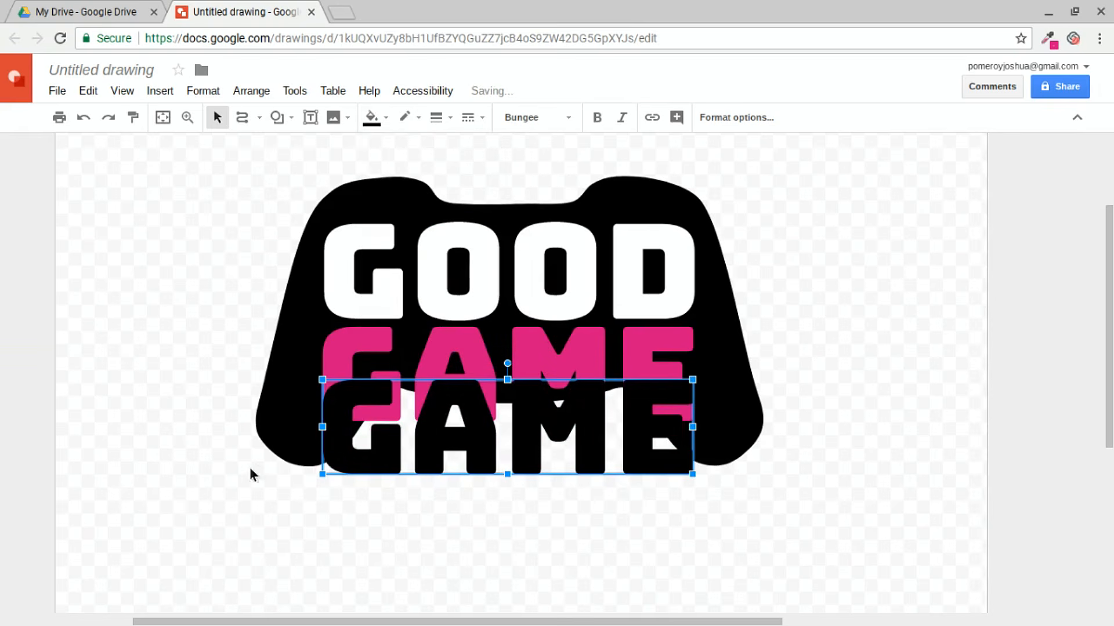
Place the black GAME copy behind the pink word with a slight downward offset as a shadow, and make it bold.
{"action": "key", "text": "ctrl+Down"}
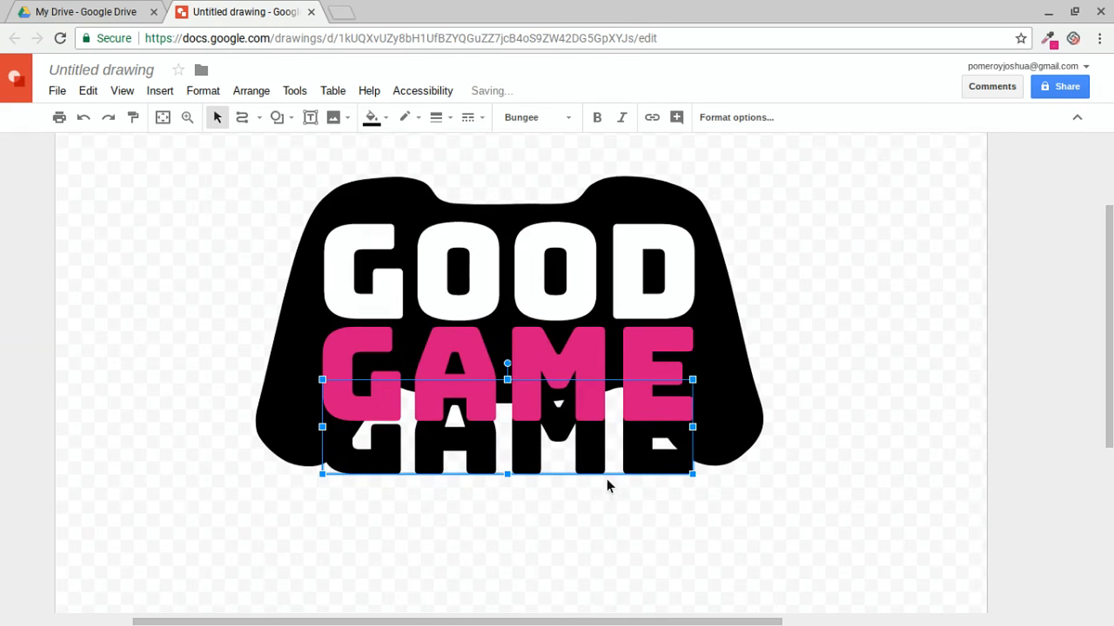
{"action": "left_click_drag", "start_coordinate": [600, 465], "coordinate": [598, 415]}
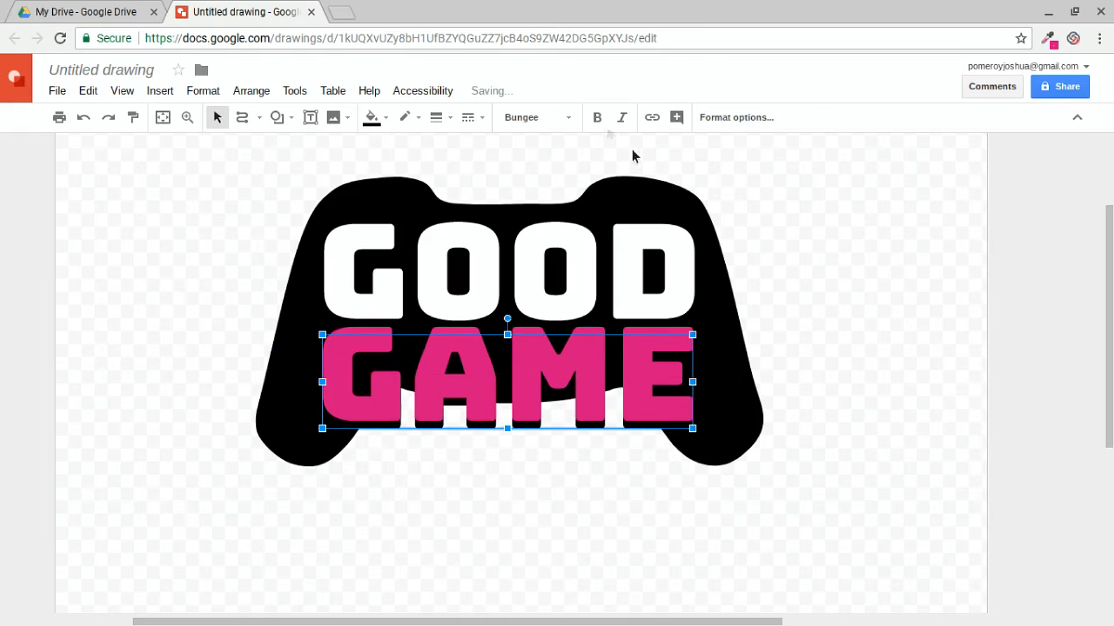
{"action": "left_click", "coordinate": [595, 119]}
{"action": "left_click", "coordinate": [595, 119]}
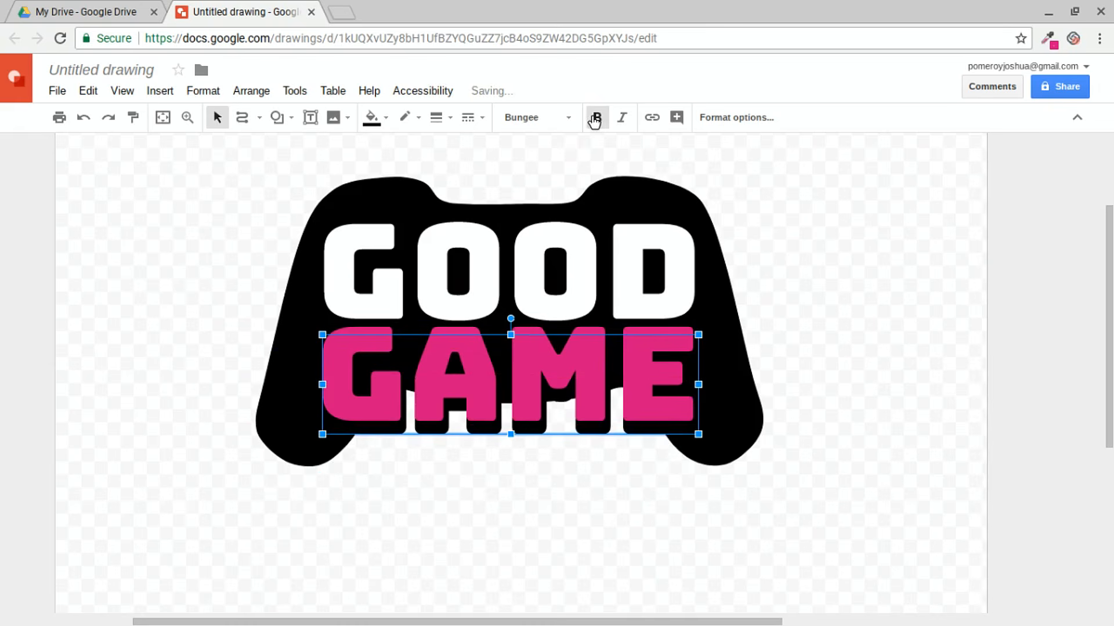
Nudge the black GAME shadow slightly left and up behind the pink word to fine-tune its offset.
{"action": "left_click_drag", "start_coordinate": [595, 429], "coordinate": [590, 436]}
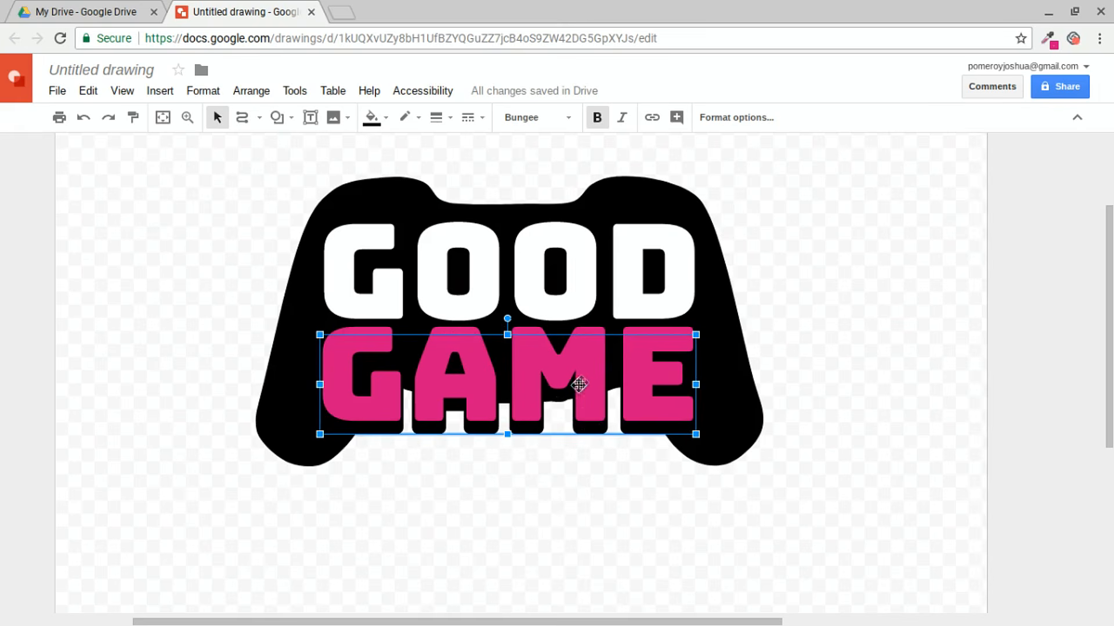
{"action": "key", "text": "ctrl+alt+plus"}
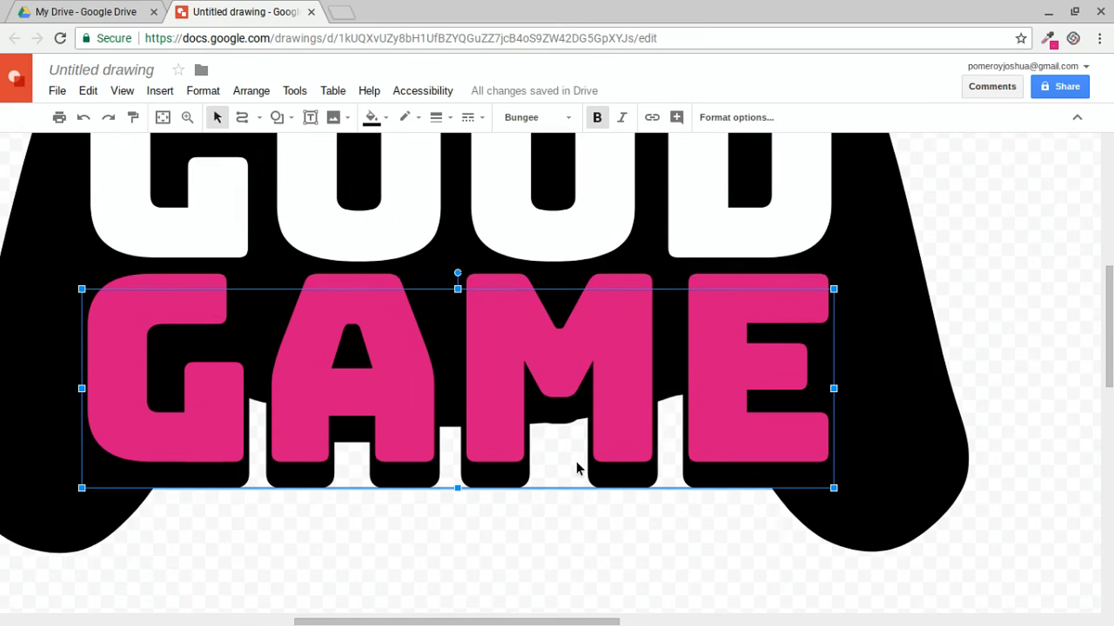
{"action": "key", "text": "Up"}
{"action": "key", "text": "ctrl+alt+minus"}
{"action": "key", "text": "ctrl+alt+minus"}
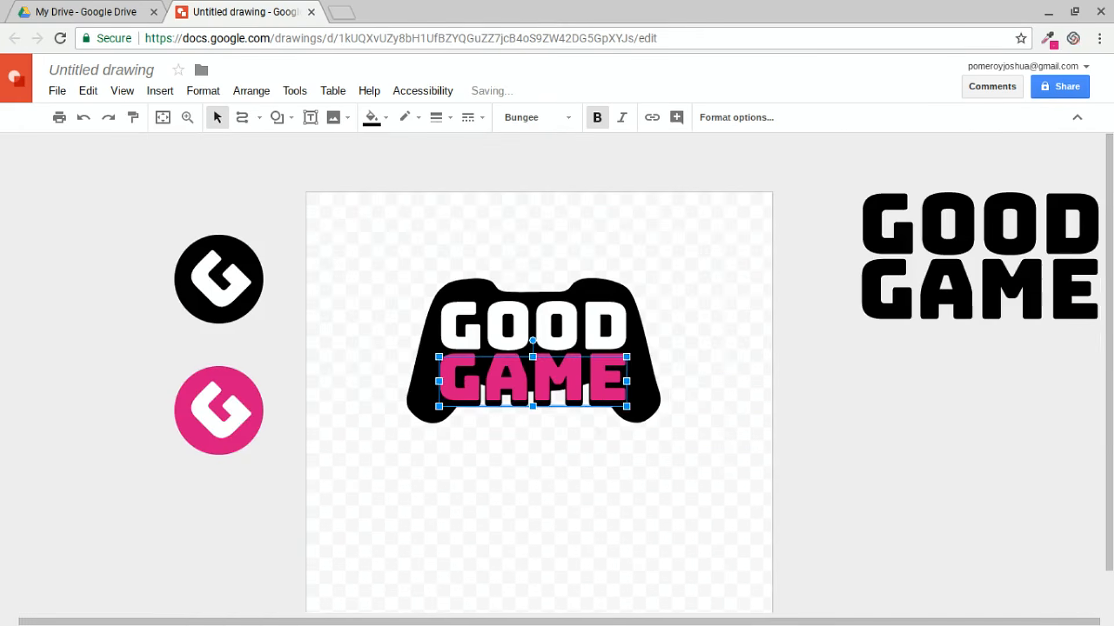
{"action": "left_click", "coordinate": [567, 455]}
Group the controller with its GOOD GAME lettering and move the group to the lower half of the canvas, centred horizontally.
{"action": "left_click_drag", "start_coordinate": [716, 238], "coordinate": [360, 454]}
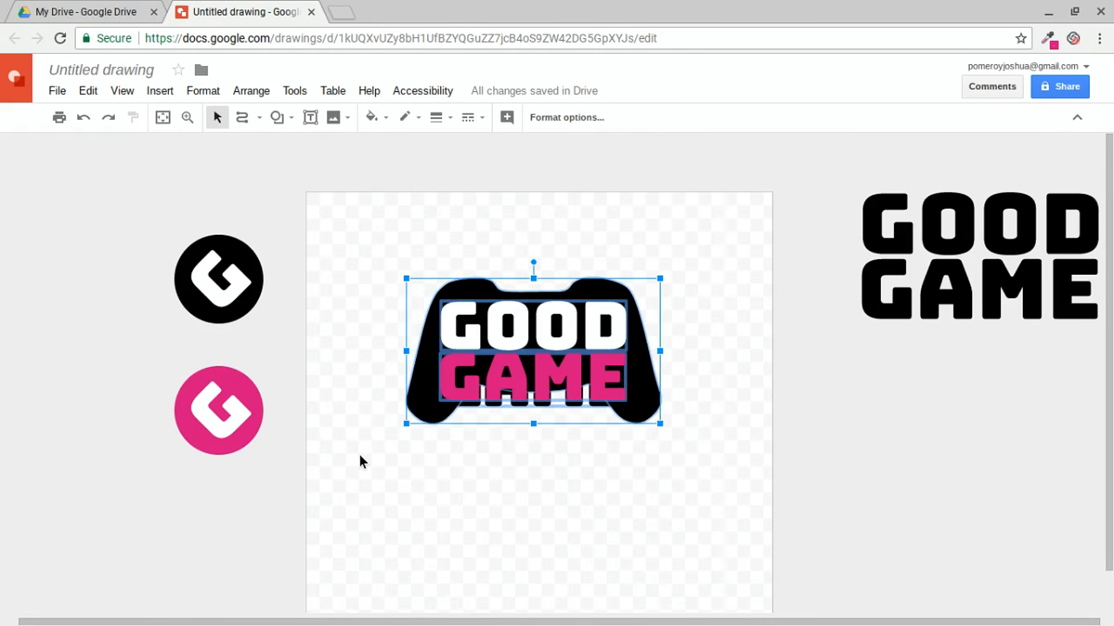
{"action": "key", "text": "ctrl+alt+g"}
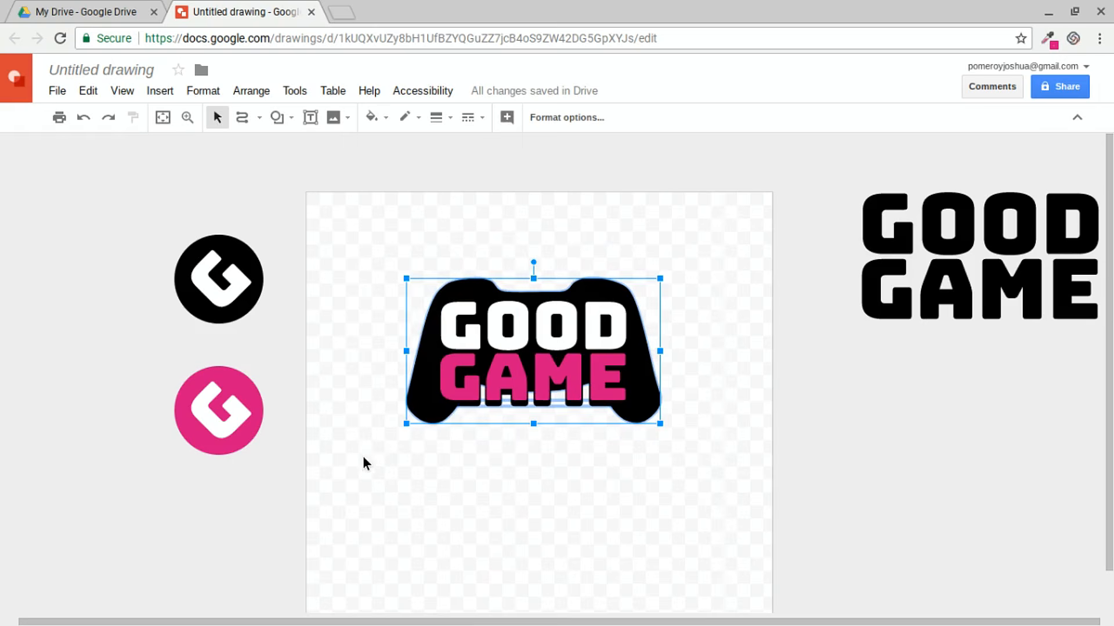
{"action": "left_click", "coordinate": [363, 456]}
{"action": "left_click_drag", "start_coordinate": [593, 381], "coordinate": [609, 544]}
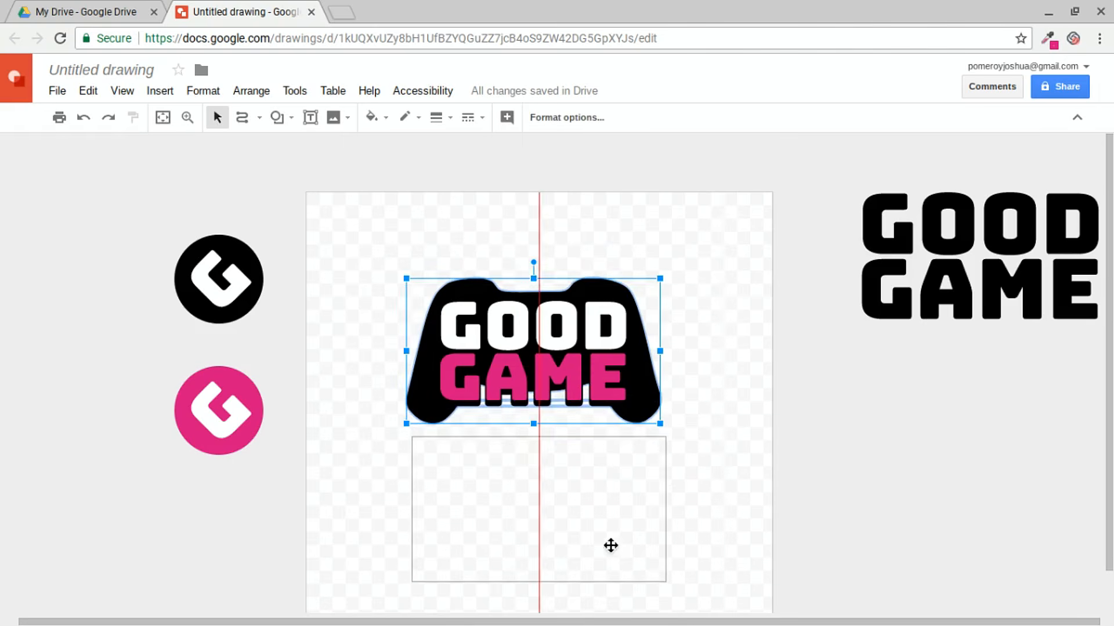
{"action": "left_click", "coordinate": [685, 478]}
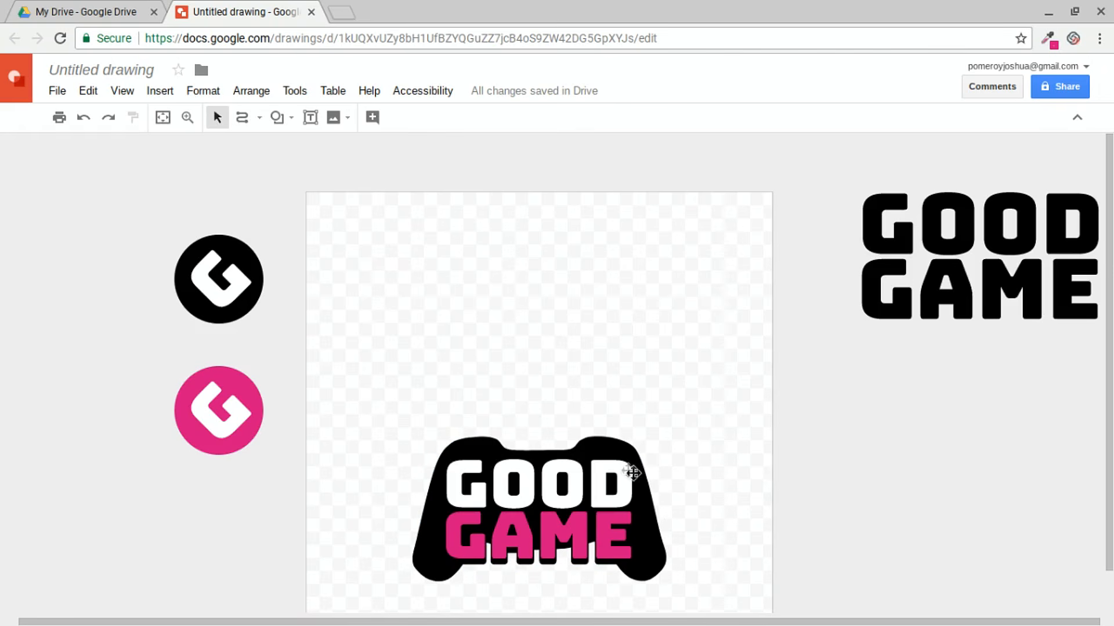
Duplicate the controller logo above the original and delete GOOD, GAME and the black shadow from the copy, leaving the plain controller.
{"action": "left_click_drag", "start_coordinate": [650, 532], "coordinate": [629, 348]}
{"action": "left_click", "coordinate": [708, 353]}
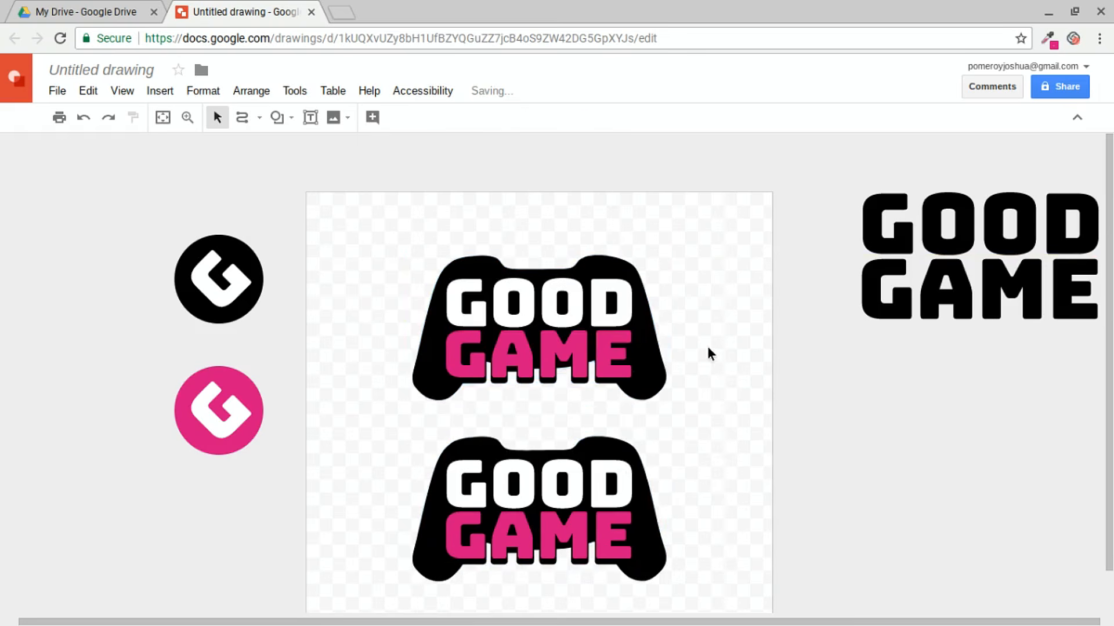
{"action": "left_click", "coordinate": [578, 368]}
{"action": "left_click", "coordinate": [583, 368]}
{"action": "key", "text": "Delete"}
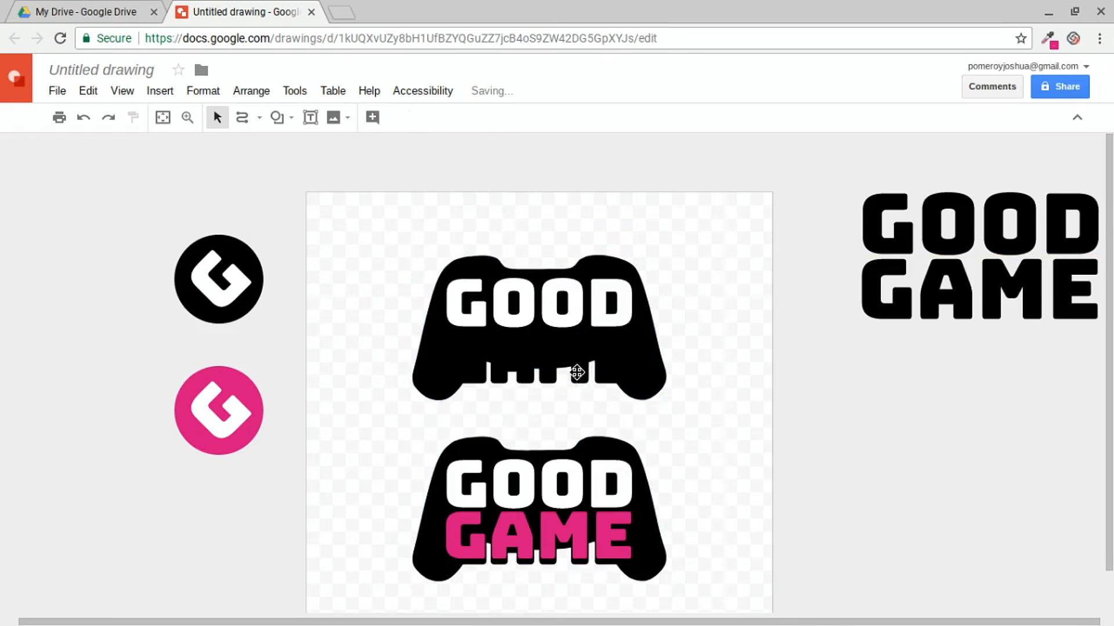
{"action": "left_click", "coordinate": [579, 371]}
{"action": "key", "text": "Escape"}
{"action": "left_click", "coordinate": [582, 325]}
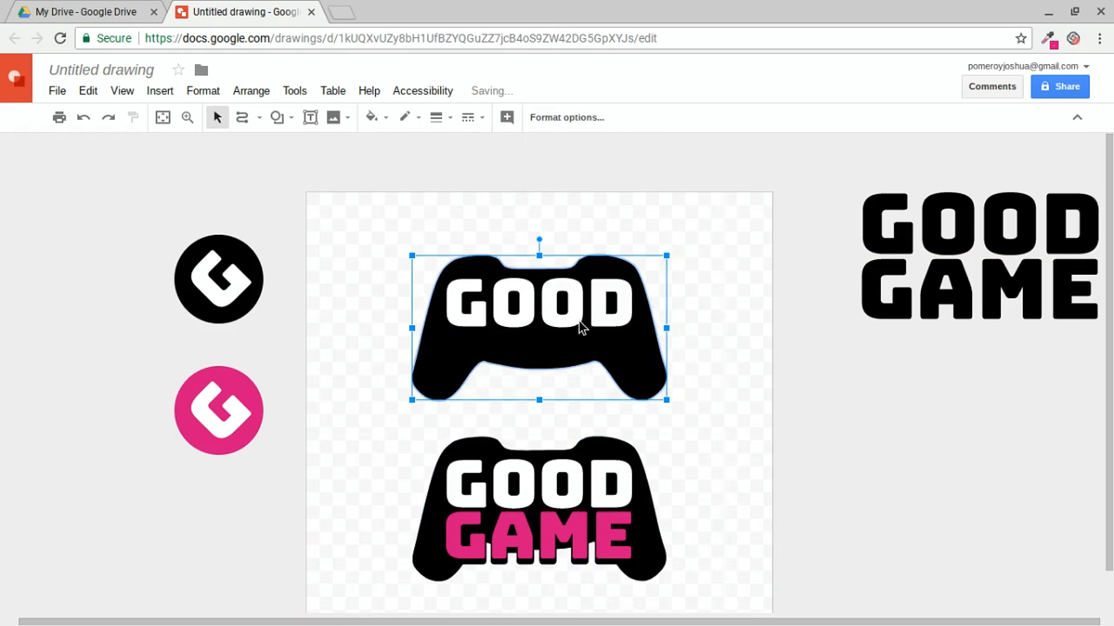
{"action": "left_click", "coordinate": [576, 313]}
{"action": "key", "text": "Delete"}
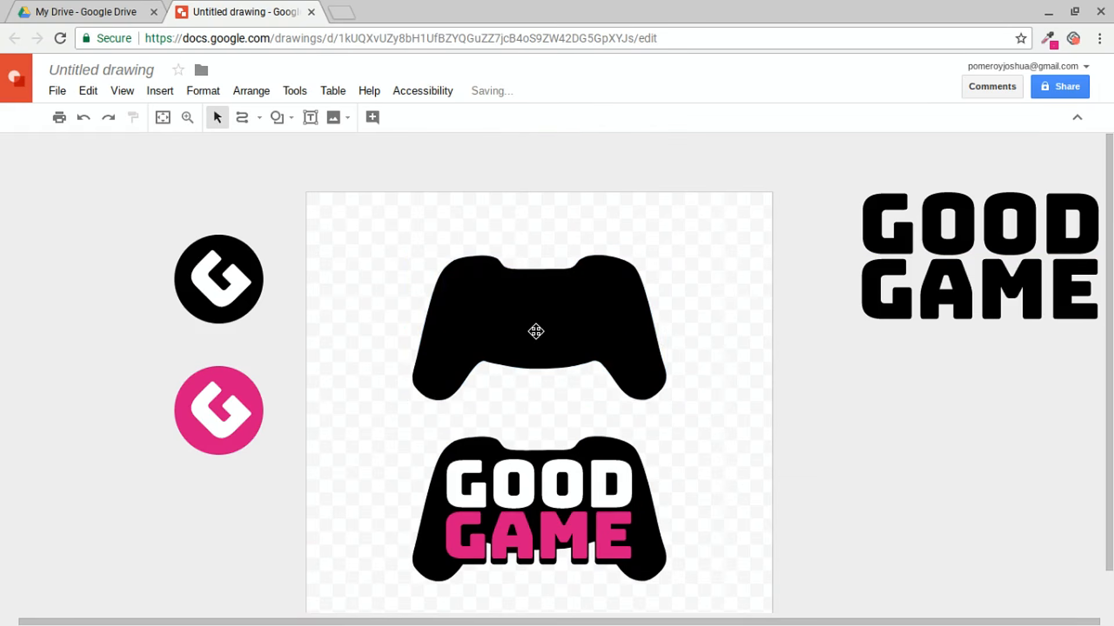
Place a slightly enlarged copy of the pink G badge at the centre of the plain controller.
{"action": "left_click_drag", "start_coordinate": [139, 366], "coordinate": [264, 486]}
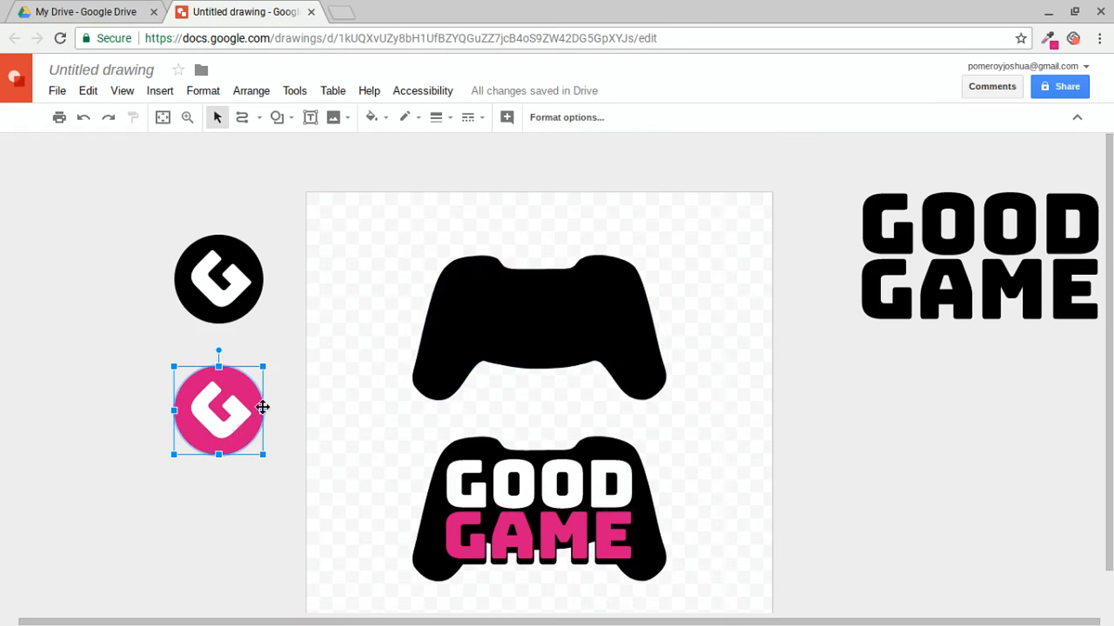
{"action": "left_click_drag", "start_coordinate": [233, 428], "coordinate": [592, 384]}
{"action": "key", "text": "Escape"}
Draw a circle about the size of the enlarged badge beside it, with a transparent outline and a black fill.
{"action": "left_click", "coordinate": [279, 118]}
{"action": "mouse_move", "coordinate": [315, 147]}
{"action": "left_click", "coordinate": [400, 168]}
{"action": "mouse_move", "coordinate": [626, 279]}
{"action": "left_mouse_down"}
{"action": "mouse_move", "coordinate": [741, 428]}
{"action": "mouse_move", "coordinate": [728, 380]}
{"action": "left_mouse_up"}
{"action": "left_click", "coordinate": [404, 118]}
{"action": "left_click", "coordinate": [423, 154]}
{"action": "left_click", "coordinate": [376, 117]}
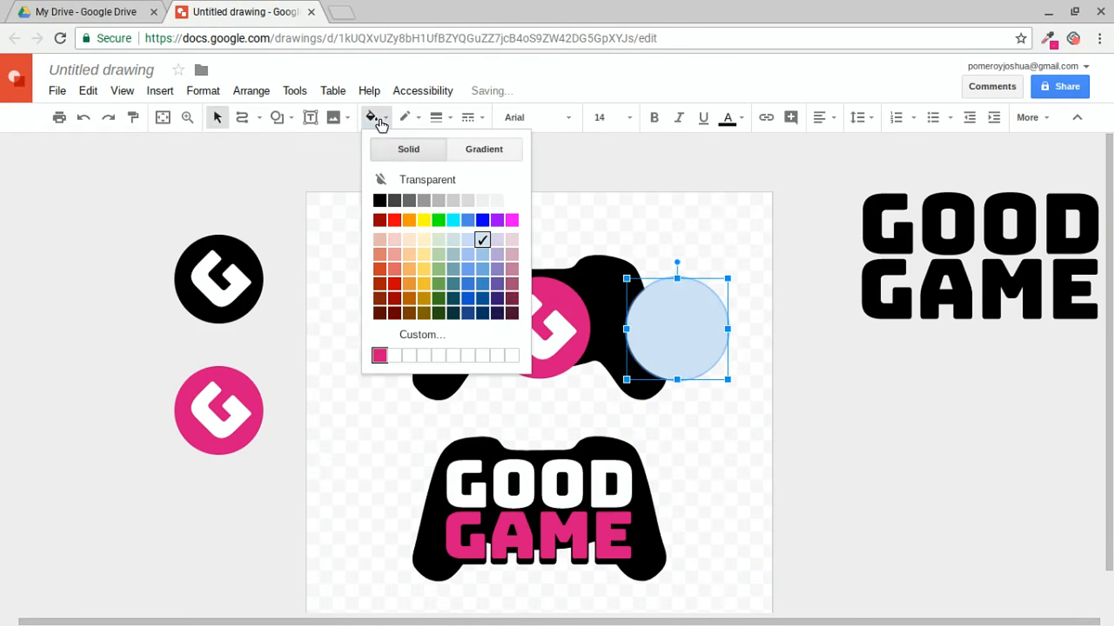
{"action": "left_click", "coordinate": [378, 199]}
Centre the black circle behind the pink G badge and enlarge it slightly to form a black ring around the badge.
{"action": "left_click_drag", "start_coordinate": [550, 347], "coordinate": [535, 340]}
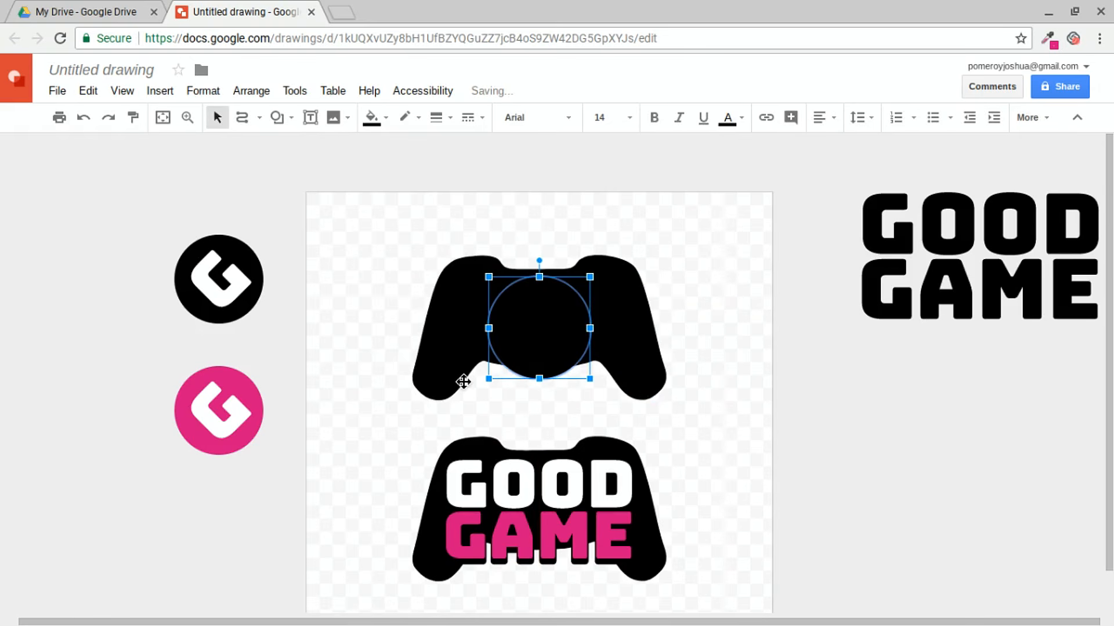
{"action": "key", "text": "ctrl+Down"}
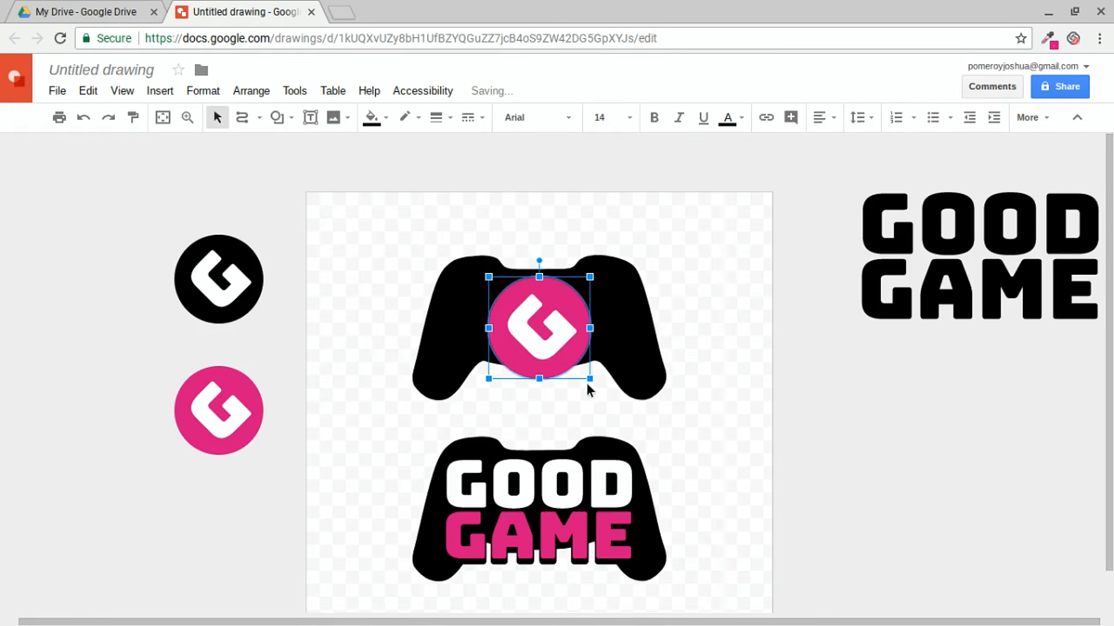
{"action": "left_click_drag", "start_coordinate": [590, 383], "coordinate": [593, 386]}
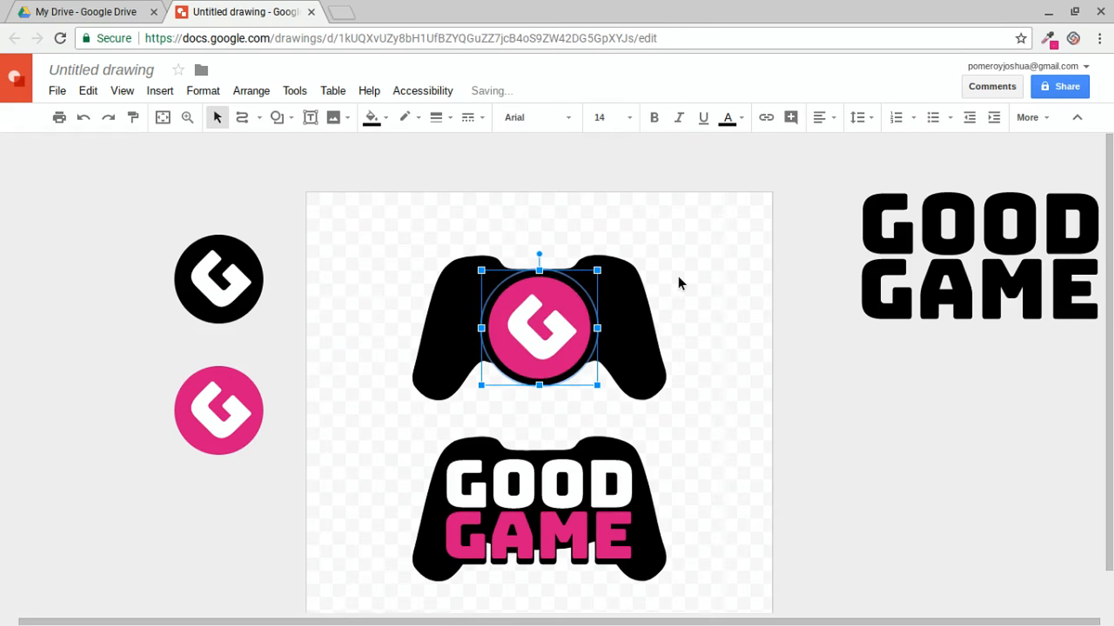
{"action": "left_click", "coordinate": [679, 277]}
Group the upper controller, the black circle and the pink G badge.
{"action": "left_click_drag", "start_coordinate": [677, 243], "coordinate": [396, 395]}
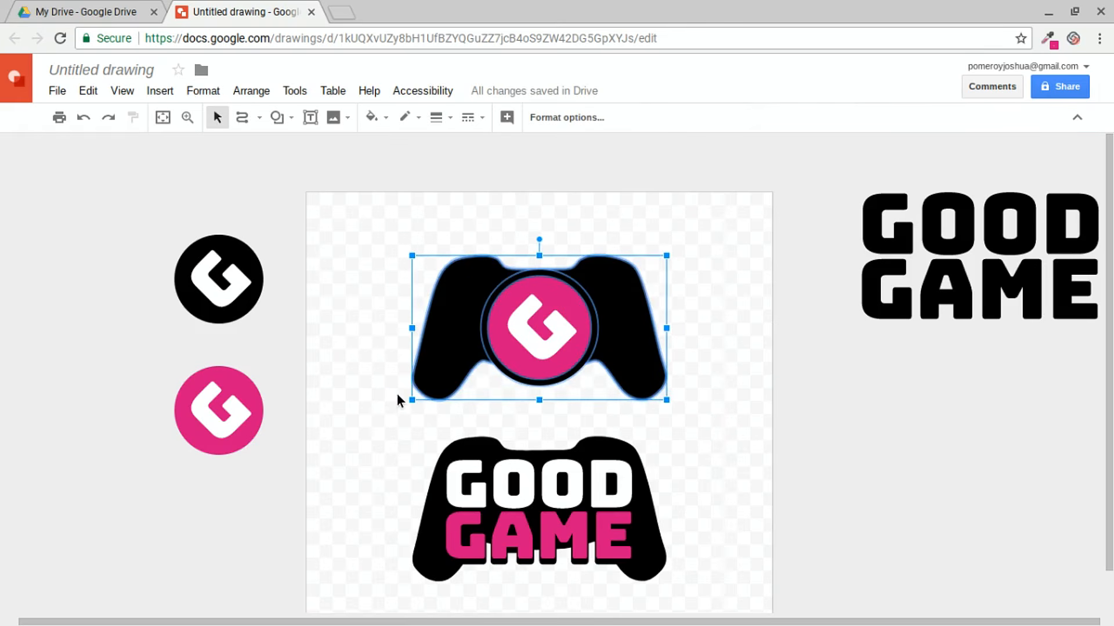
{"action": "key", "text": "ctrl+alt+g"}
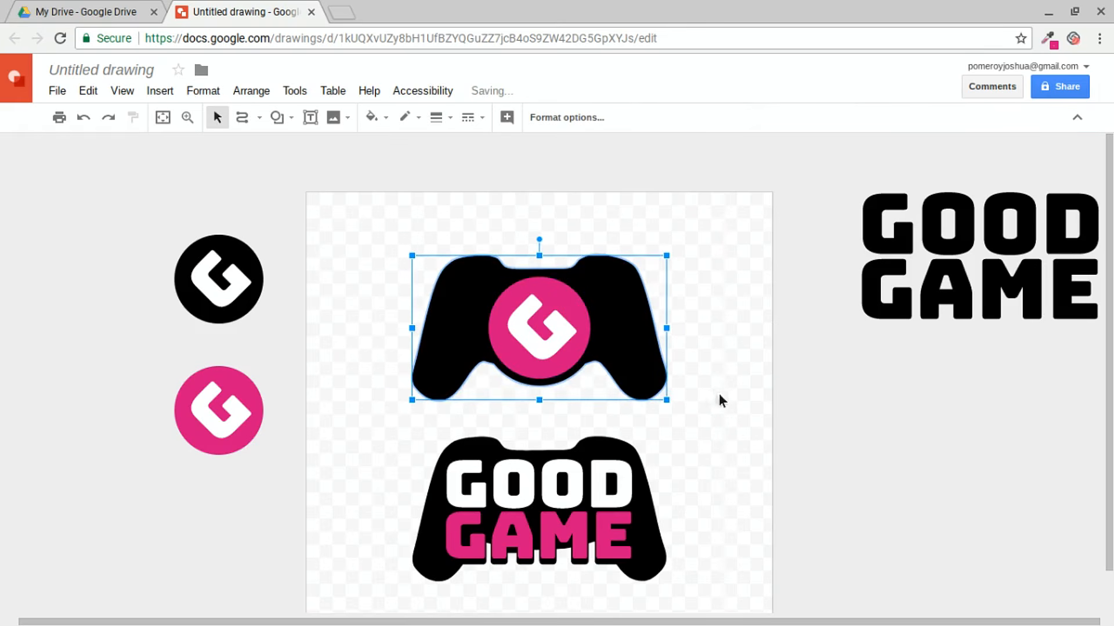
{"action": "left_click", "coordinate": [709, 437]}
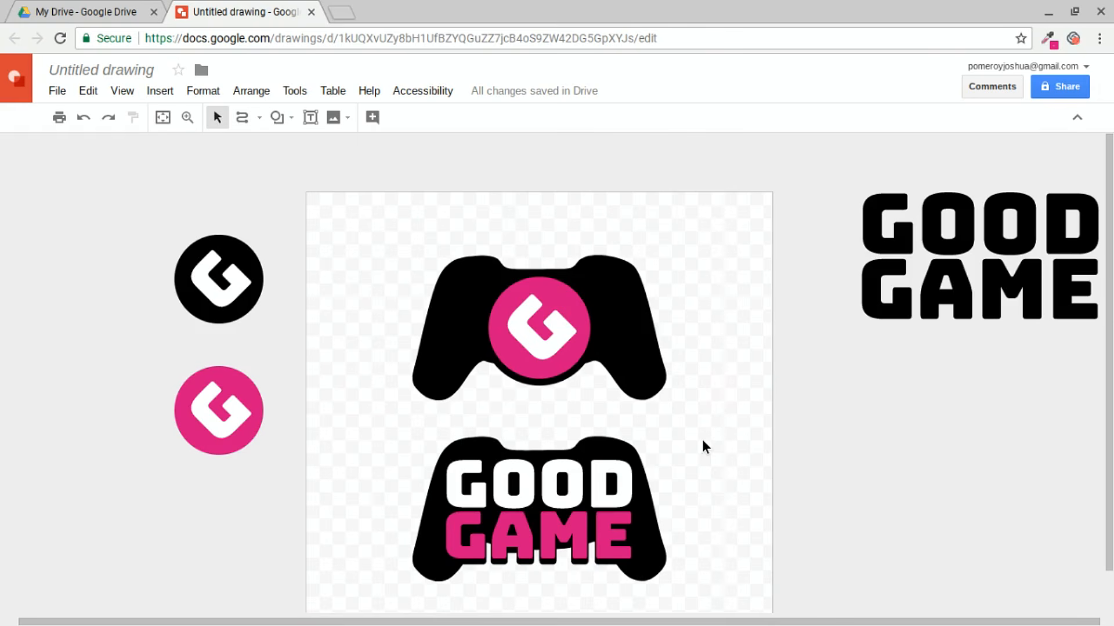
{"action": "left_click", "coordinate": [224, 313]}
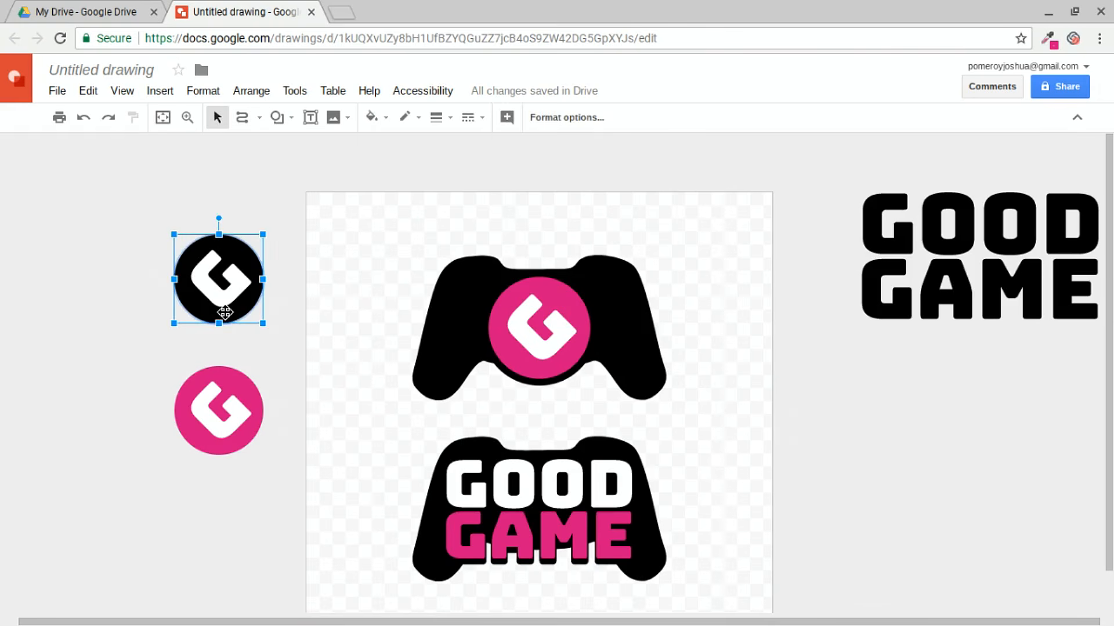
{"action": "key", "text": "ctrl+alt+plus"}
{"action": "scroll", "coordinate": [566, 231], "scroll_direction": "left", "scroll_amount": 4}
{"action": "scroll", "coordinate": [159, 335], "scroll_direction": "up", "scroll_amount": 3}
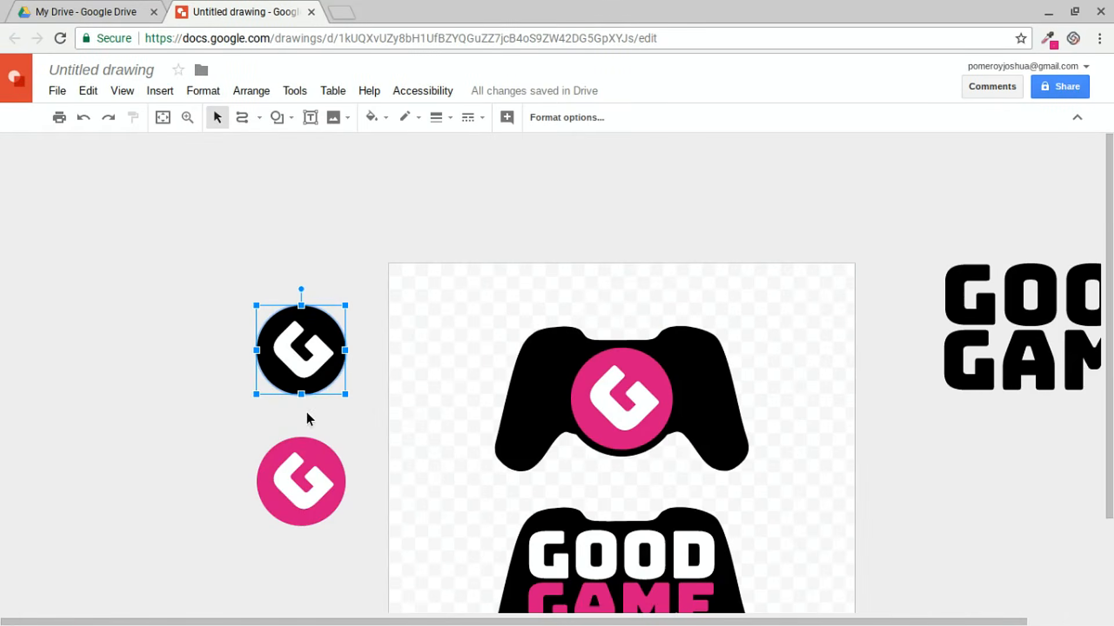
{"action": "scroll", "coordinate": [305, 400], "scroll_direction": "down", "scroll_amount": 3}
{"action": "scroll", "coordinate": [280, 407], "scroll_direction": "right", "scroll_amount": 3}
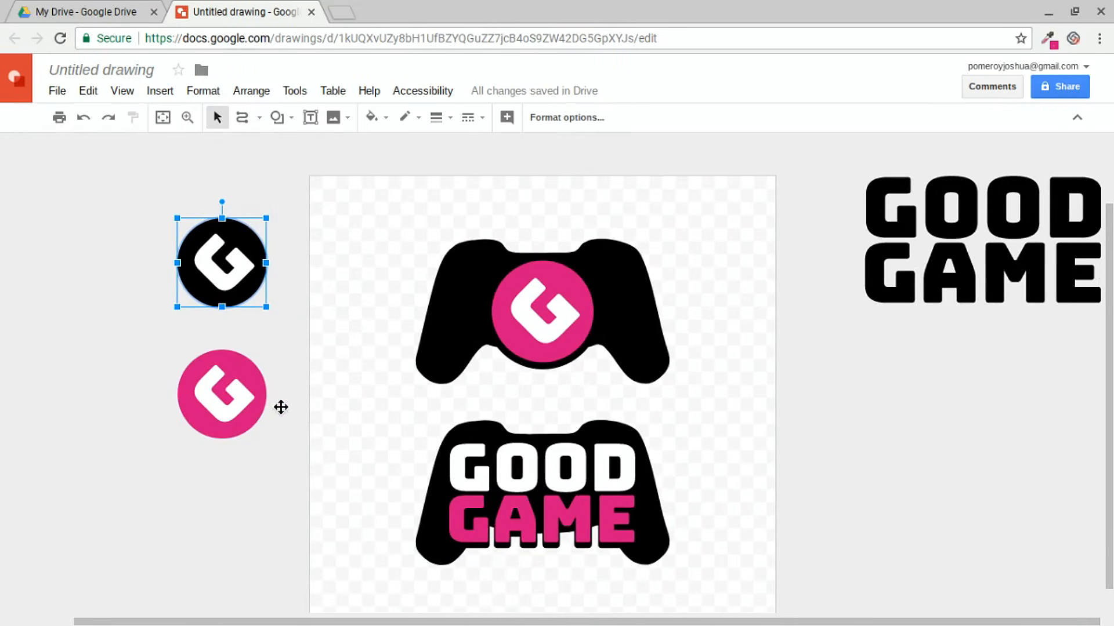
{"action": "left_click", "coordinate": [716, 486]}
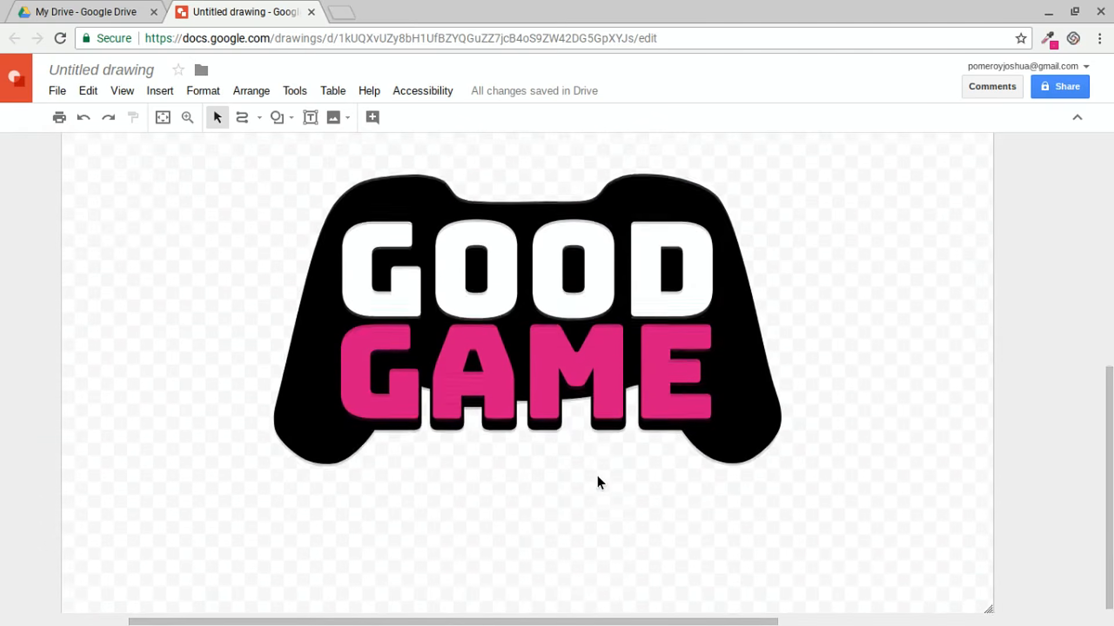
Move the GOOD GAME controller logo off the canvas, below the black GOOD GAME lettering.
{"action": "scroll", "coordinate": [596, 475], "scroll_direction": "up", "scroll_amount": 1}
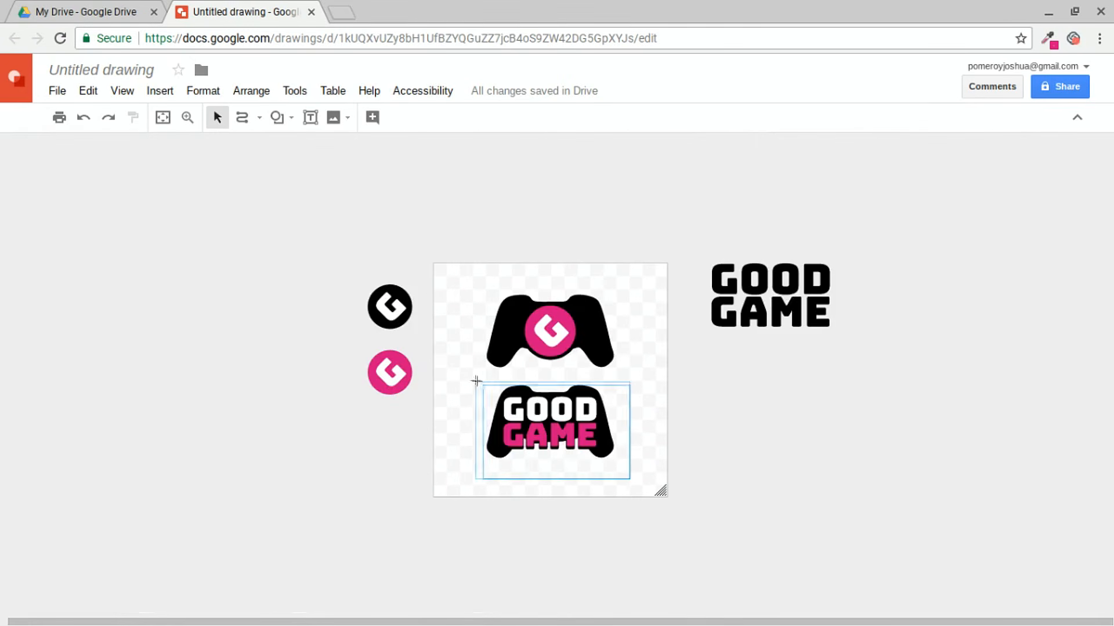
{"action": "left_click", "coordinate": [549, 437]}
{"action": "left_click_drag", "start_coordinate": [549, 437], "coordinate": [775, 388]}
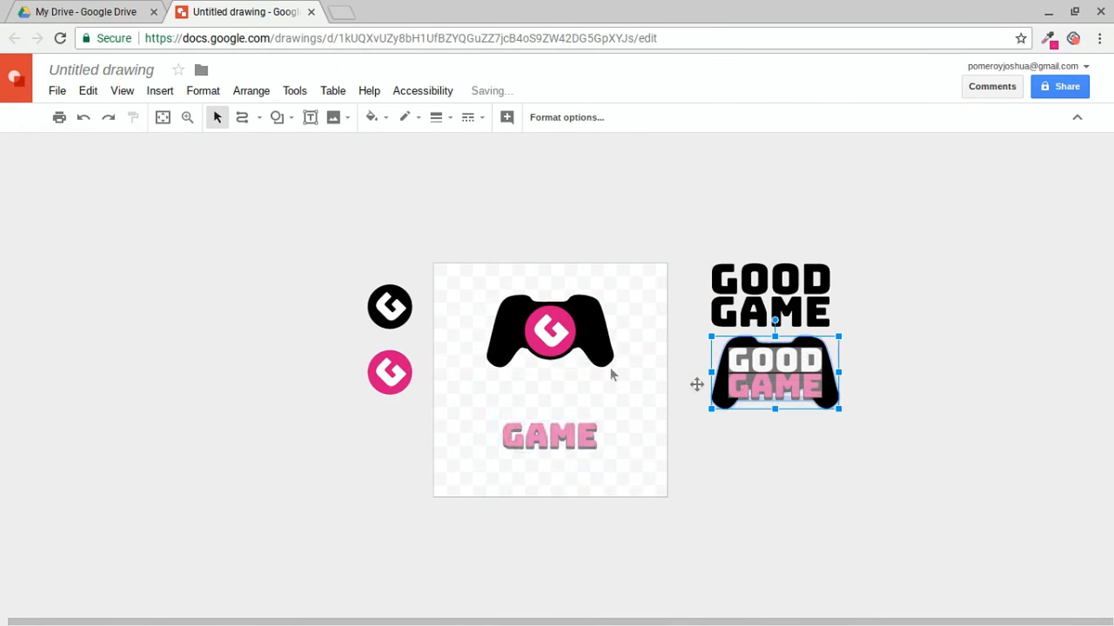
Enlarge the controller logo with the G badge to the full canvas width and centre it on the canvas.
{"action": "left_click", "coordinate": [558, 334]}
{"action": "left_click_drag", "start_coordinate": [615, 369], "coordinate": [666, 397]}
{"action": "mouse_move", "coordinate": [484, 399]}
{"action": "left_mouse_down"}
{"action": "mouse_move", "coordinate": [437, 427]}
{"action": "mouse_move", "coordinate": [451, 421]}
{"action": "left_mouse_up"}
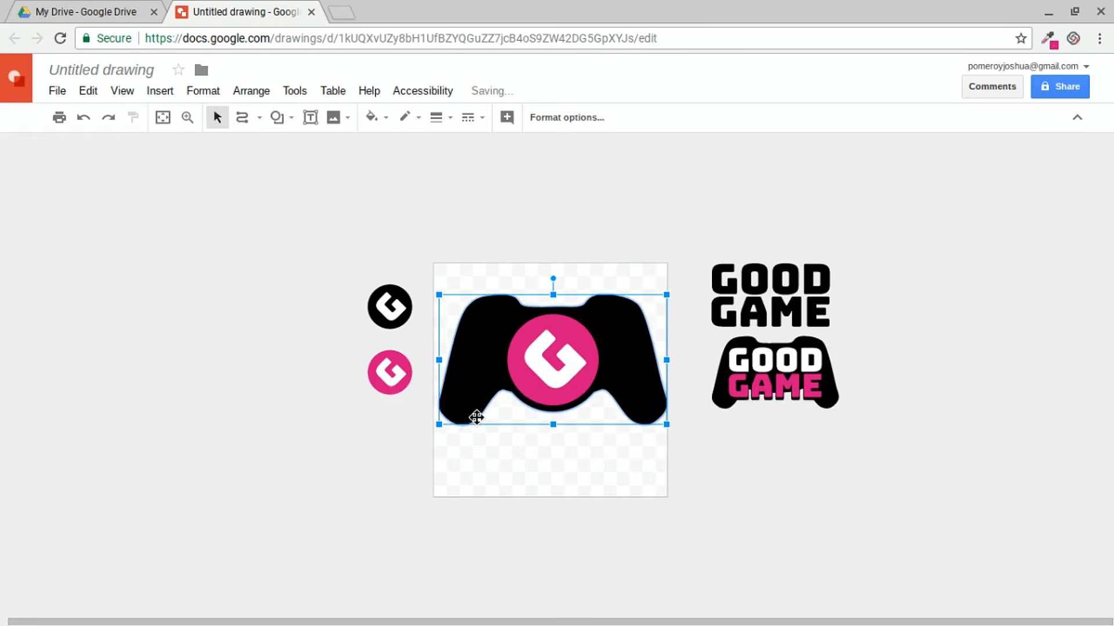
{"action": "left_click_drag", "start_coordinate": [439, 422], "coordinate": [437, 425]}
{"action": "left_click_drag", "start_coordinate": [649, 393], "coordinate": [651, 418]}
{"action": "left_click", "coordinate": [715, 504]}
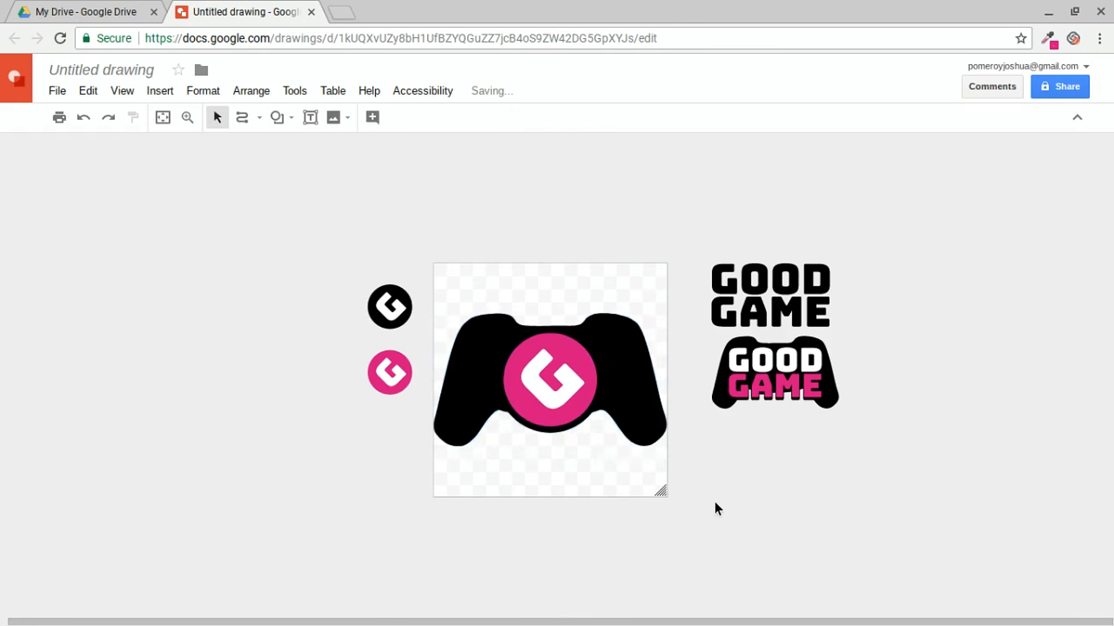
{"action": "key", "text": "ctrl+alt+bracketleft"}
{"action": "left_click", "coordinate": [59, 92]}
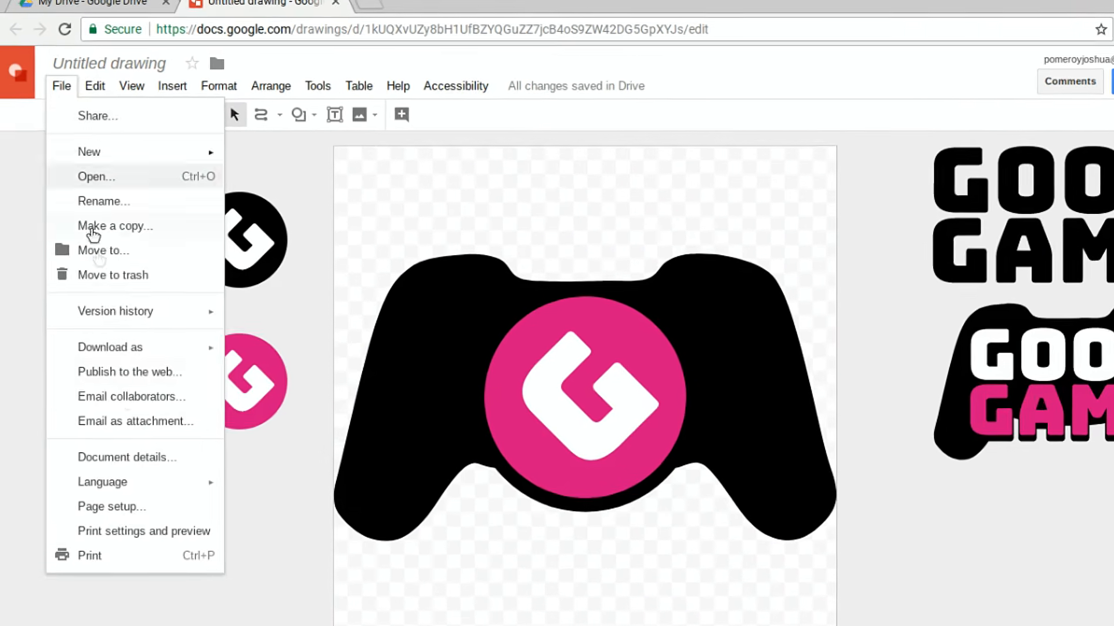
{"action": "mouse_move", "coordinate": [191, 348]}
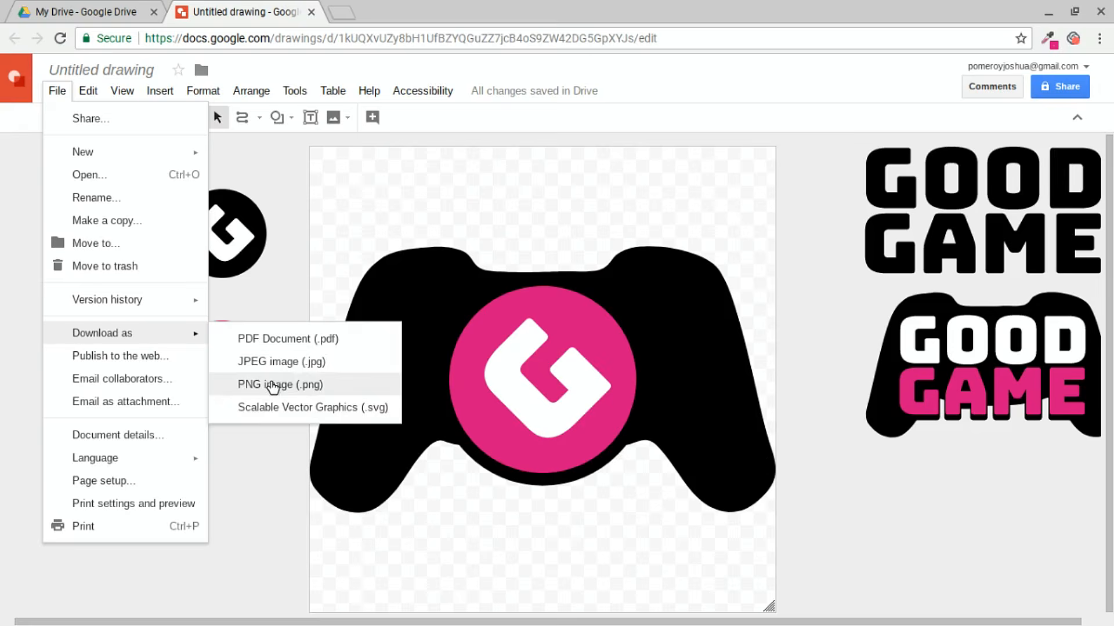
{"action": "left_click", "coordinate": [402, 497]}
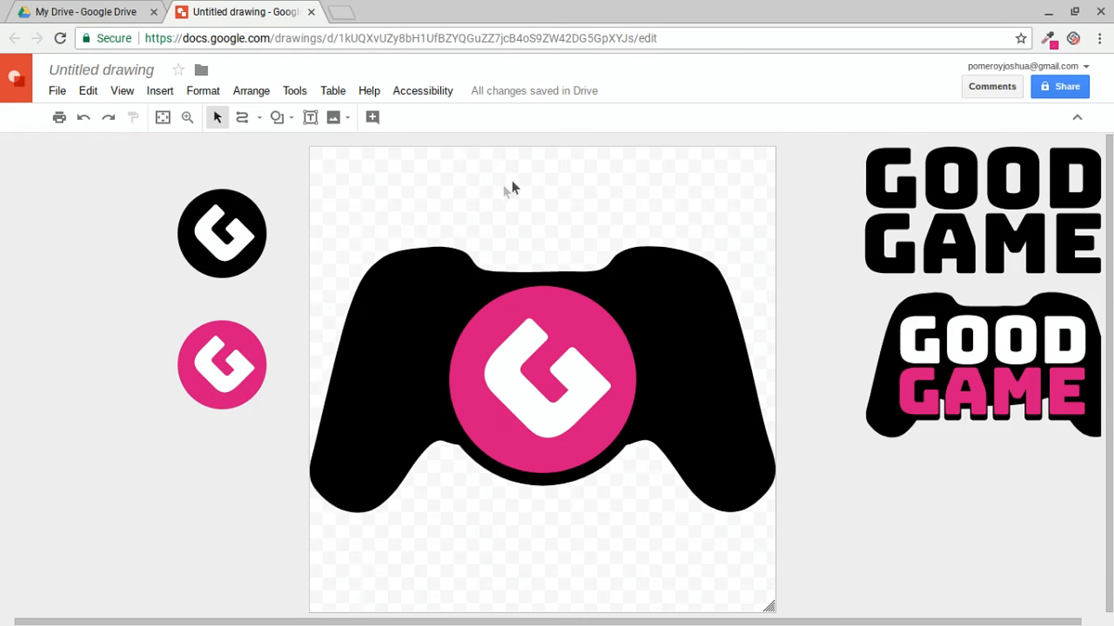
Set the drawing's background to transparent.
{"action": "right_click", "coordinate": [533, 176]}
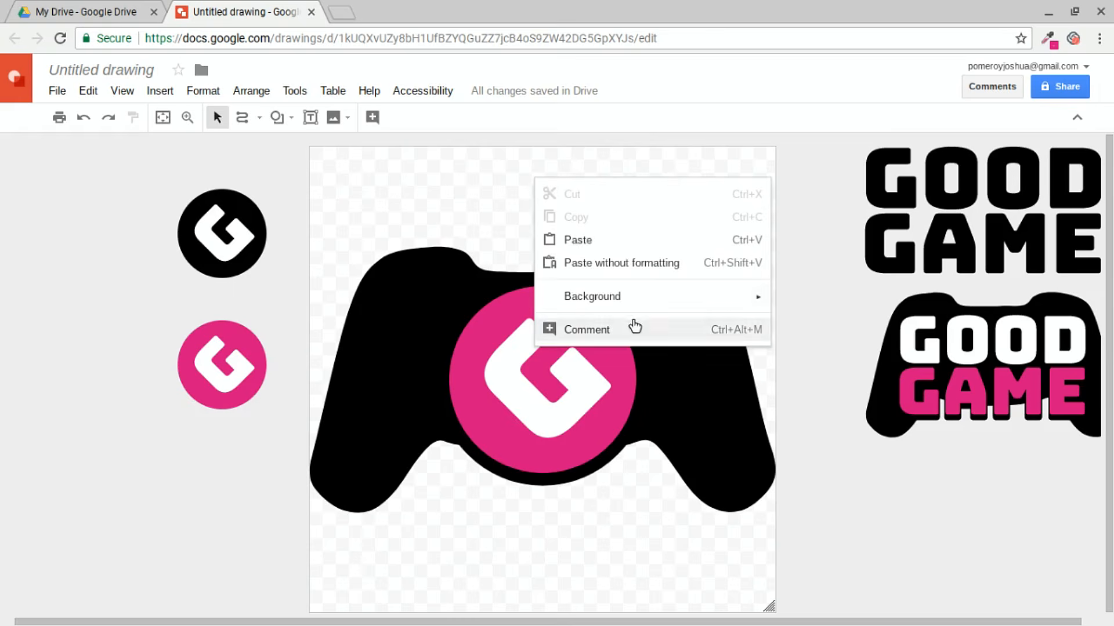
{"action": "mouse_move", "coordinate": [651, 309]}
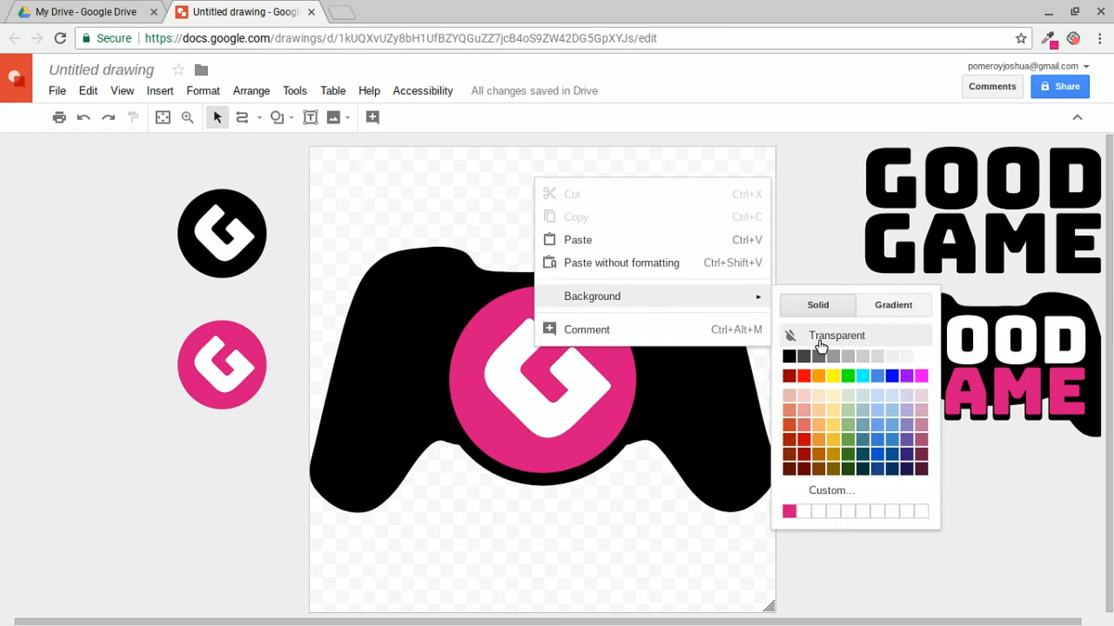
{"action": "left_click", "coordinate": [821, 342]}
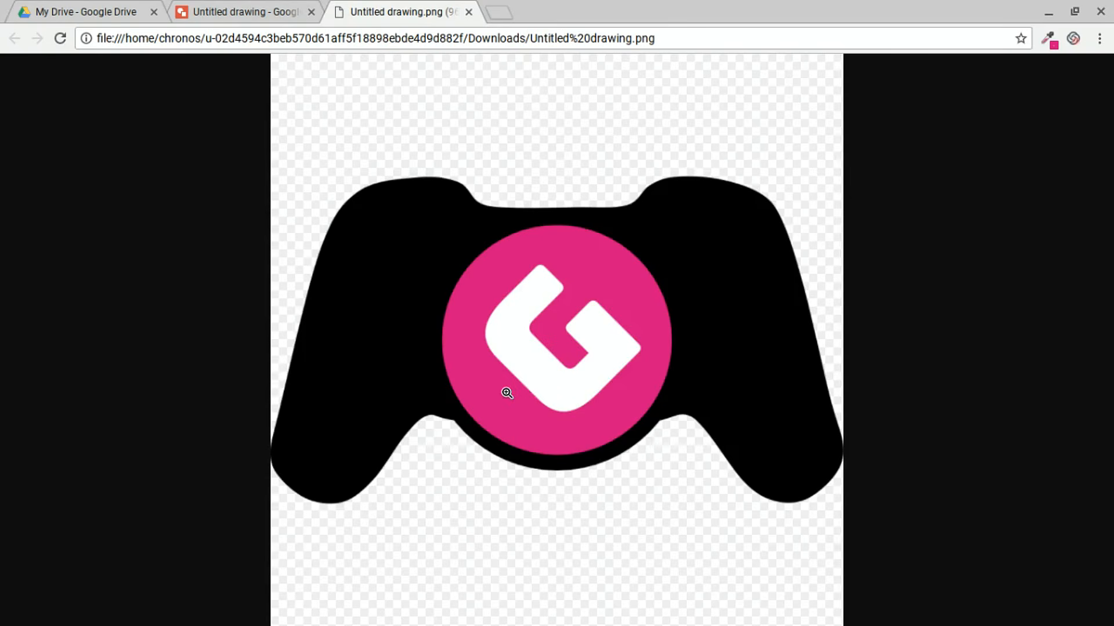
Return to the drawing from the exported PNG and download it as Scalable Vector Graphics (.svg).
{"action": "left_click", "coordinate": [265, 12]}
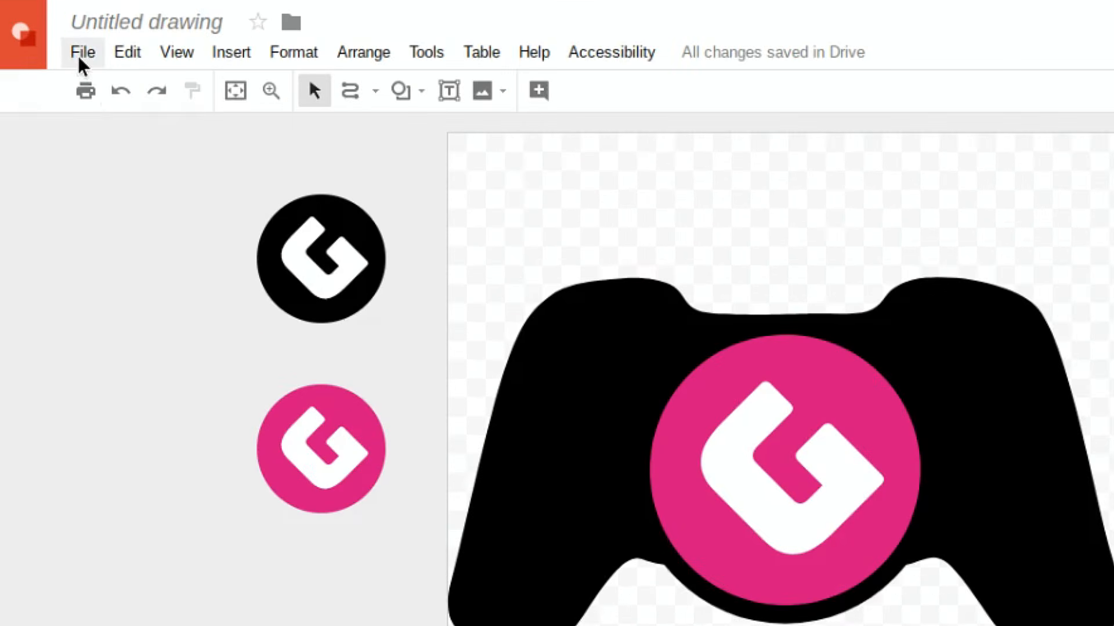
{"action": "left_click", "coordinate": [54, 95]}
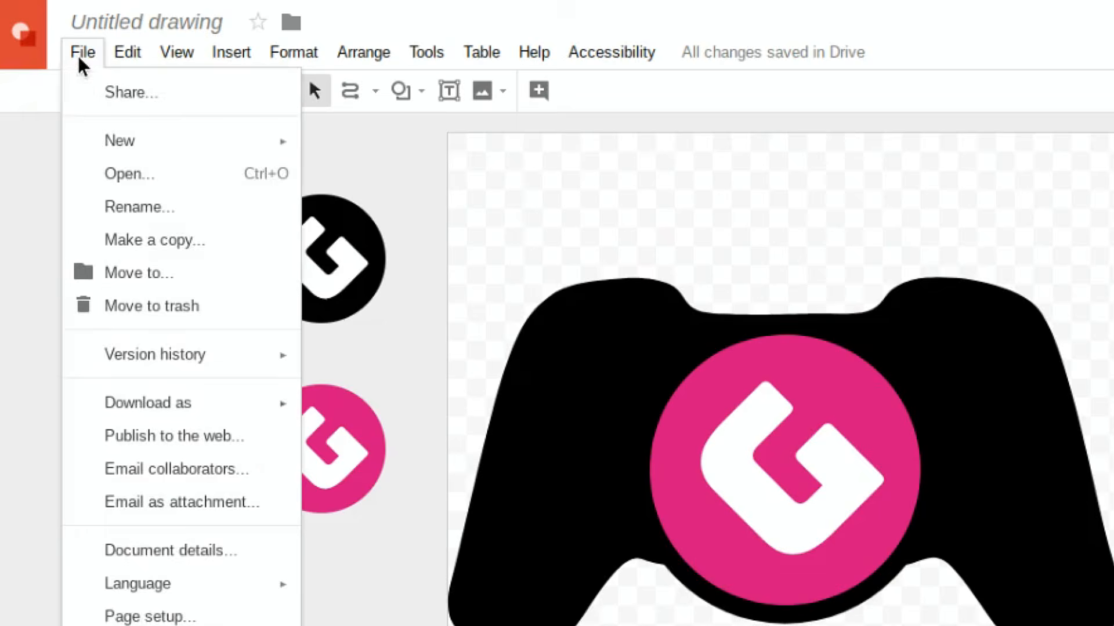
{"action": "mouse_move", "coordinate": [235, 419]}
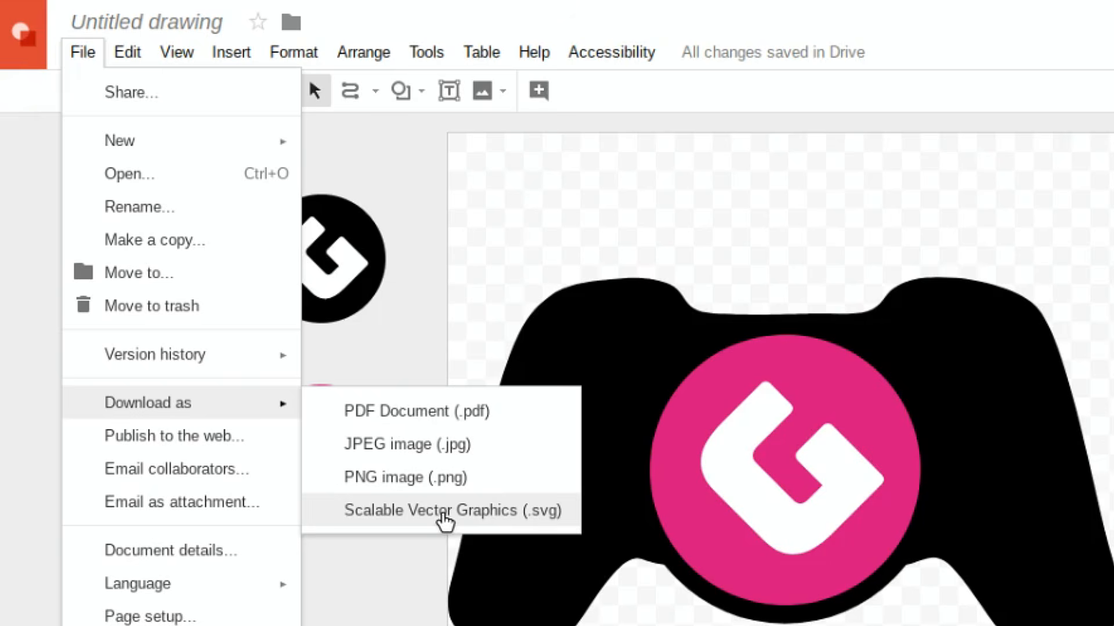
{"action": "left_click", "coordinate": [444, 511]}
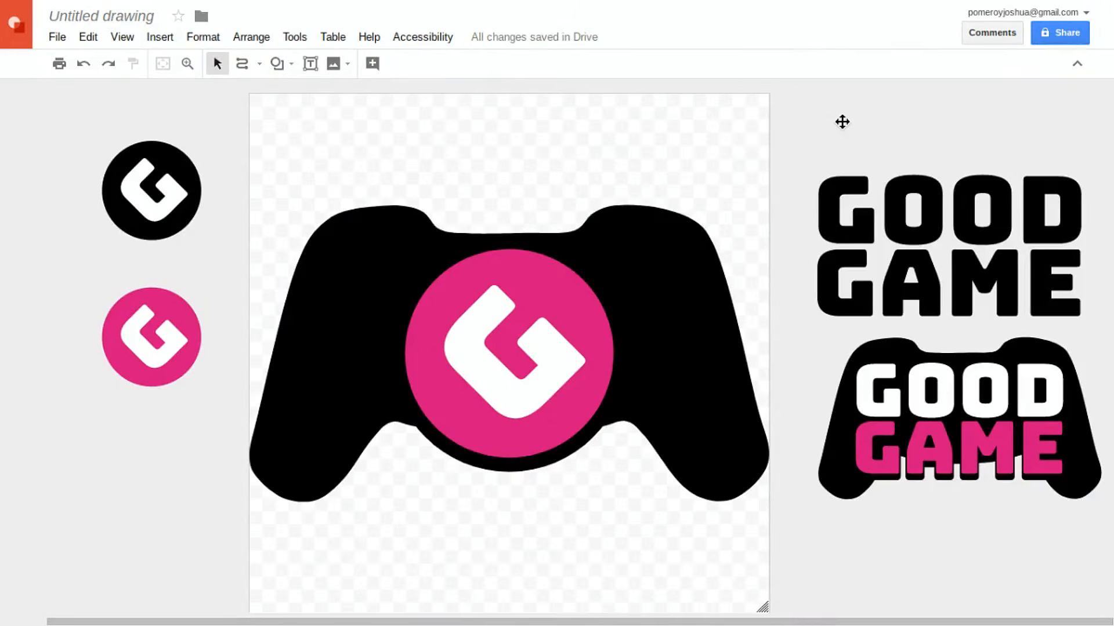